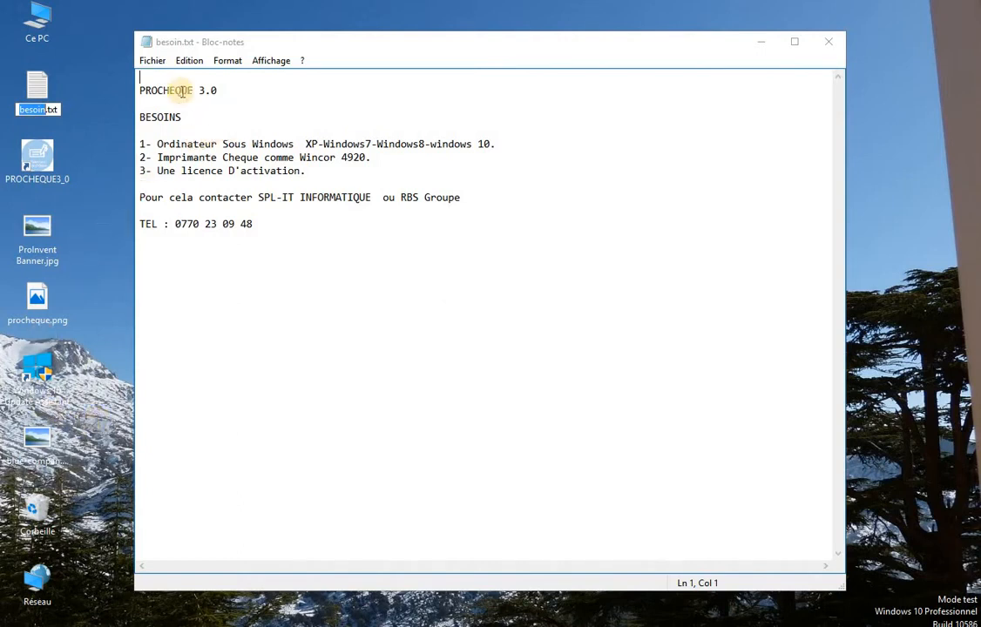
# Highlight each of the three requirements in besoin.txt (cheque printer, activation licence), then minimize Notepad.
pyautogui.moveTo(137, 142); pyautogui.dragTo(153, 144)
pyautogui.moveTo(303, 140); pyautogui.dragTo(510, 143)
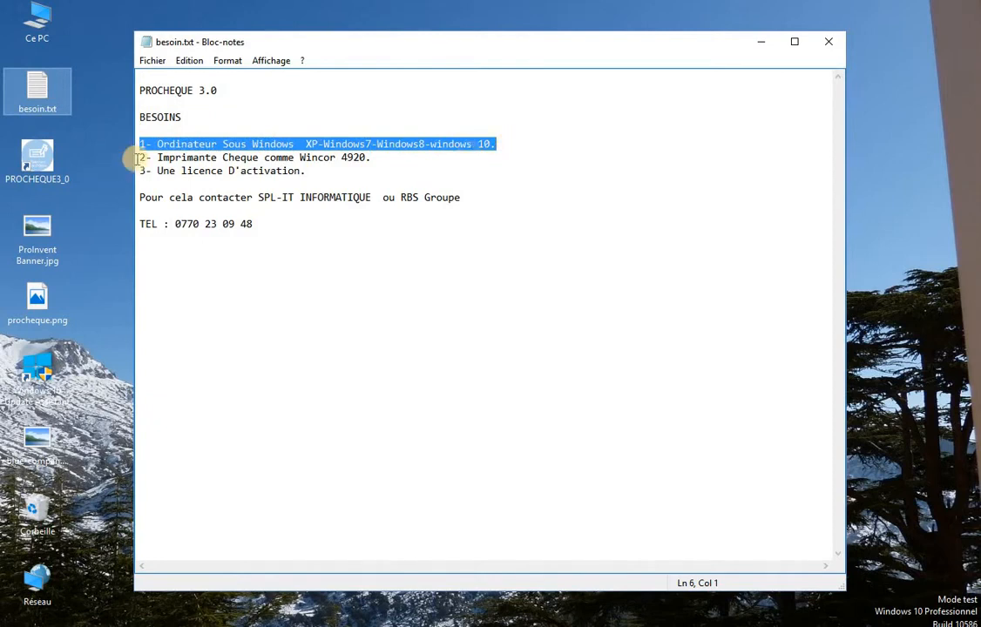
pyautogui.moveTo(140, 157); pyautogui.dragTo(391, 154)
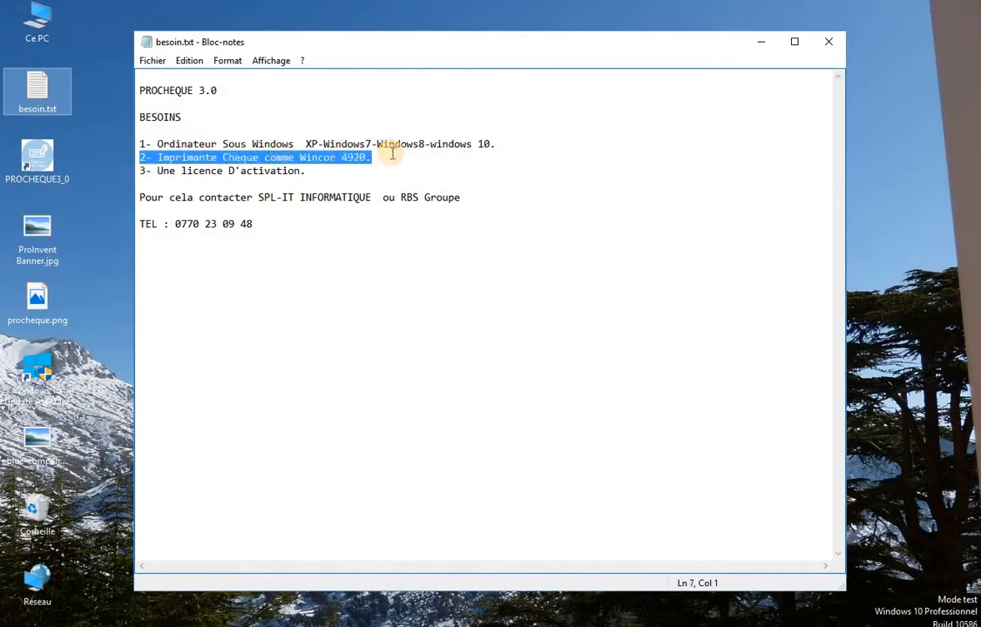
pyautogui.click(250, 171)
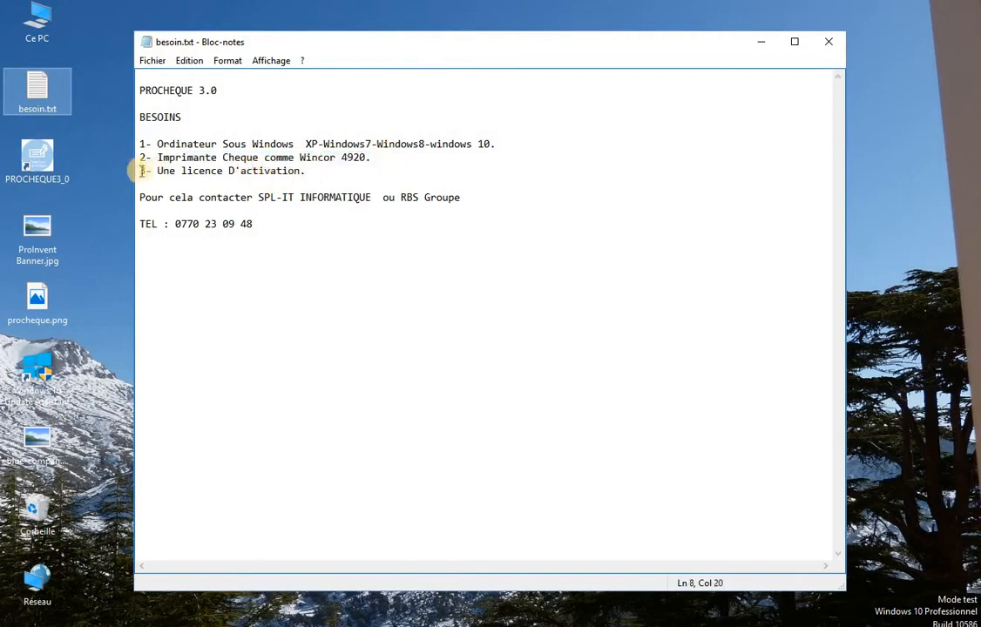
pyautogui.moveTo(142, 171); pyautogui.dragTo(306, 171)
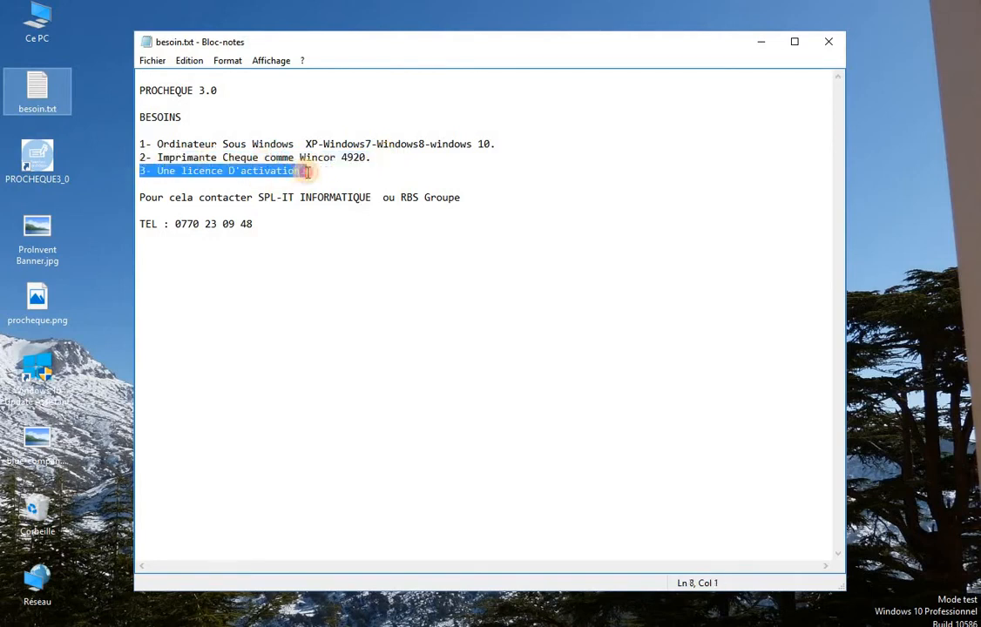
pyautogui.click(300, 197)
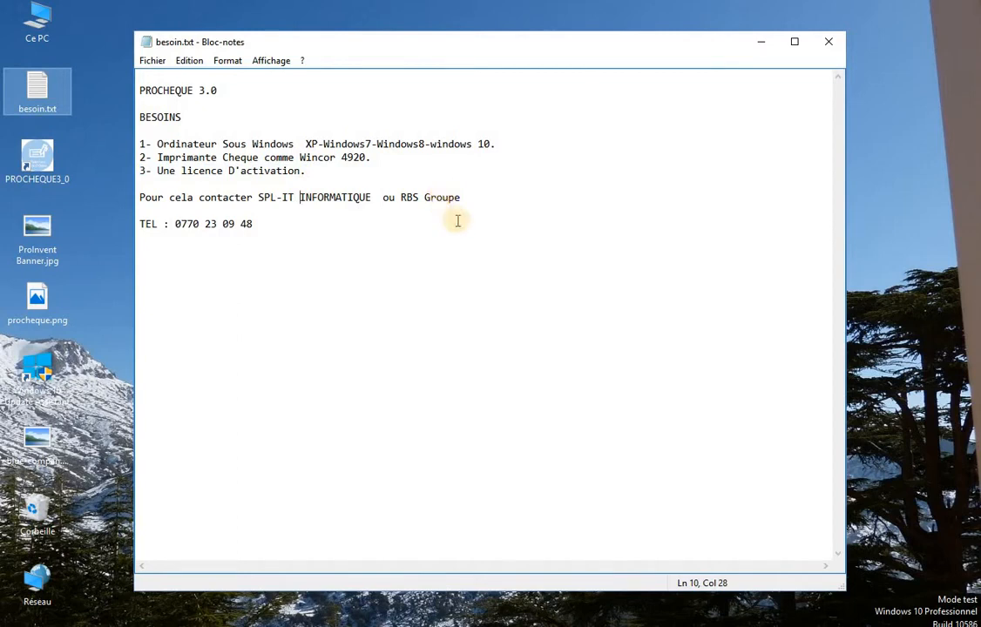
pyautogui.click(763, 48)
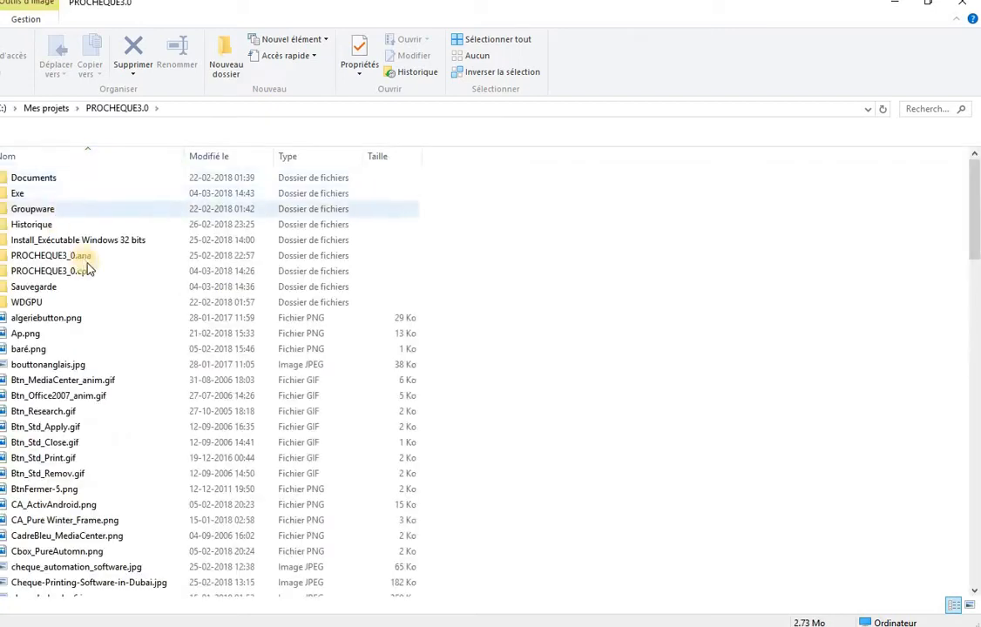
# Run INSTALL.EXE from the Install_Exécutable Windows 32 bits folder and minimize File Explorer.
pyautogui.doubleClick(100, 240)
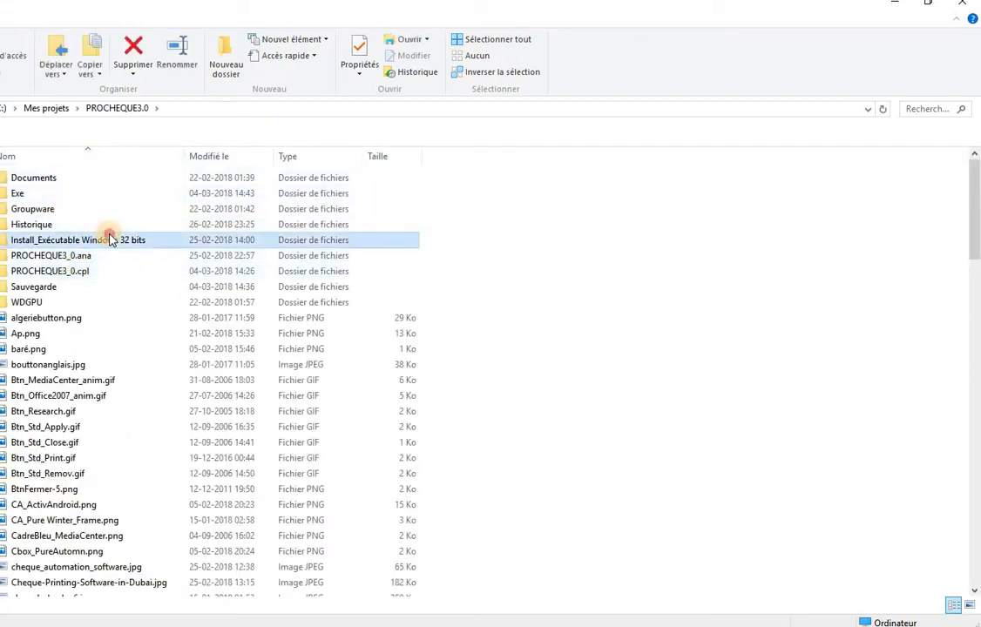
pyautogui.doubleClick(77, 224)
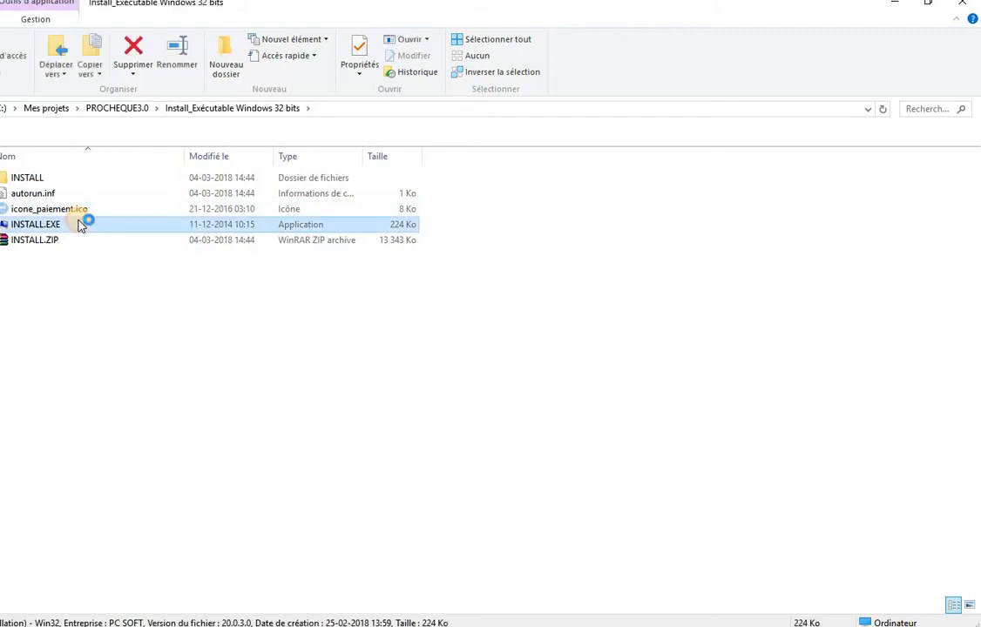
pyautogui.click(897, 11)
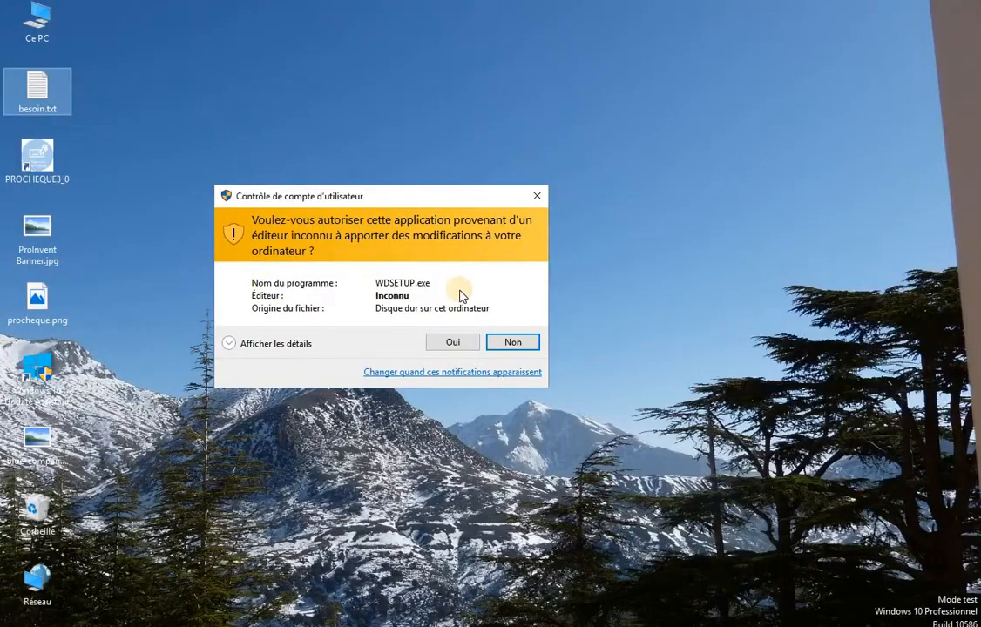
# Allow the installer, choose Français, accept the default folder and backup, and finish without launching.
pyautogui.click(454, 345)
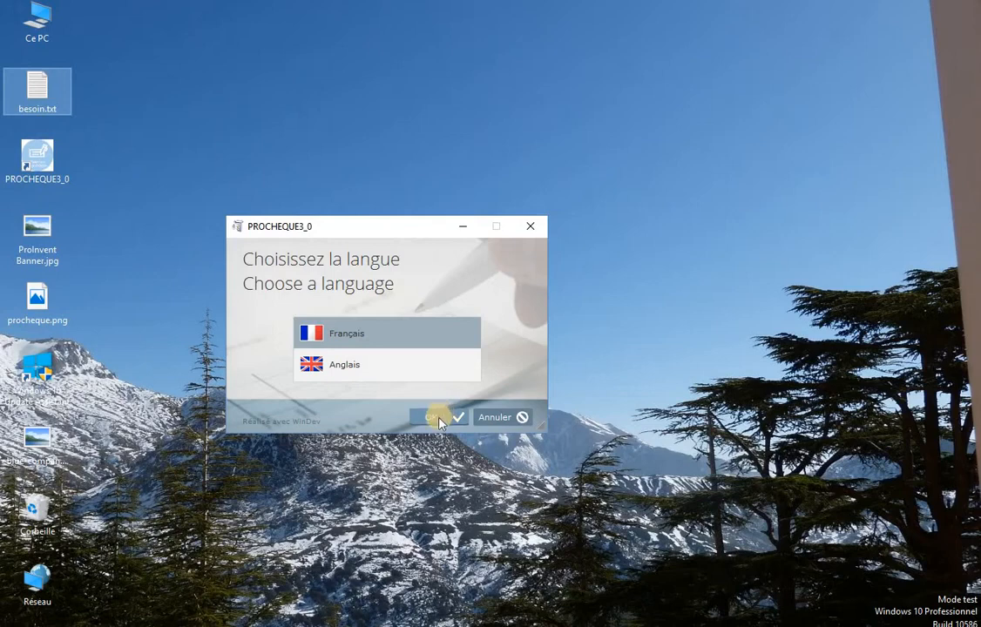
pyautogui.click(439, 420)
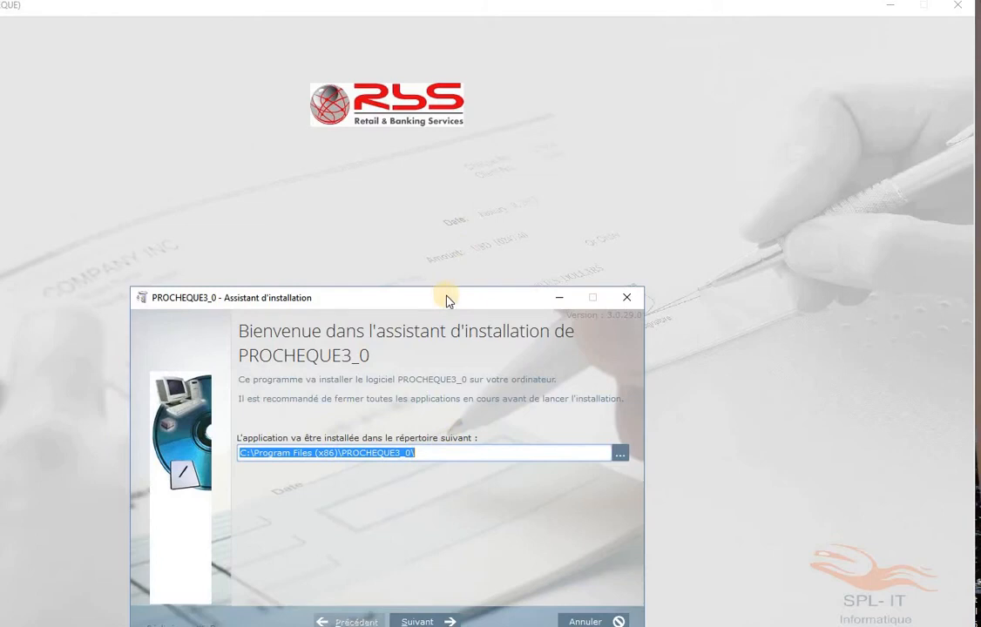
pyautogui.moveTo(493, 191); pyautogui.dragTo(494, 190)
pyautogui.click(488, 516)
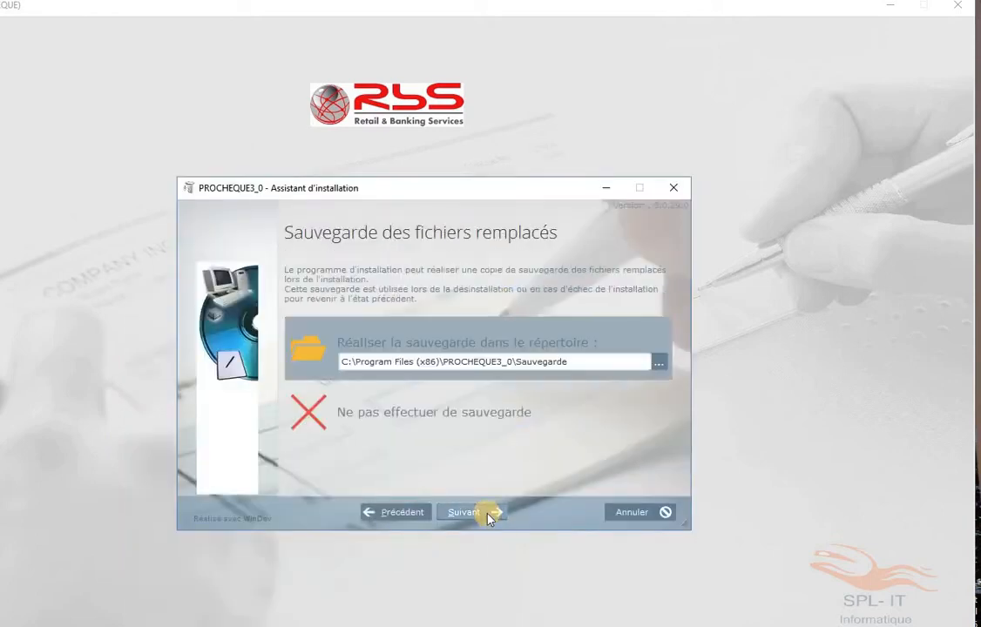
pyautogui.click(488, 515)
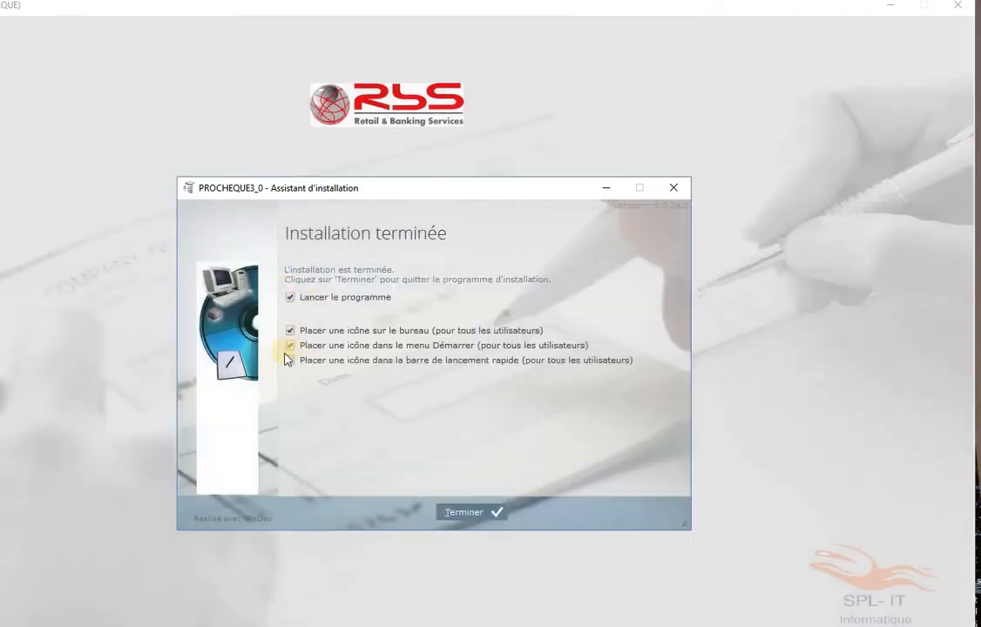
pyautogui.click(290, 297)
pyautogui.click(468, 514)
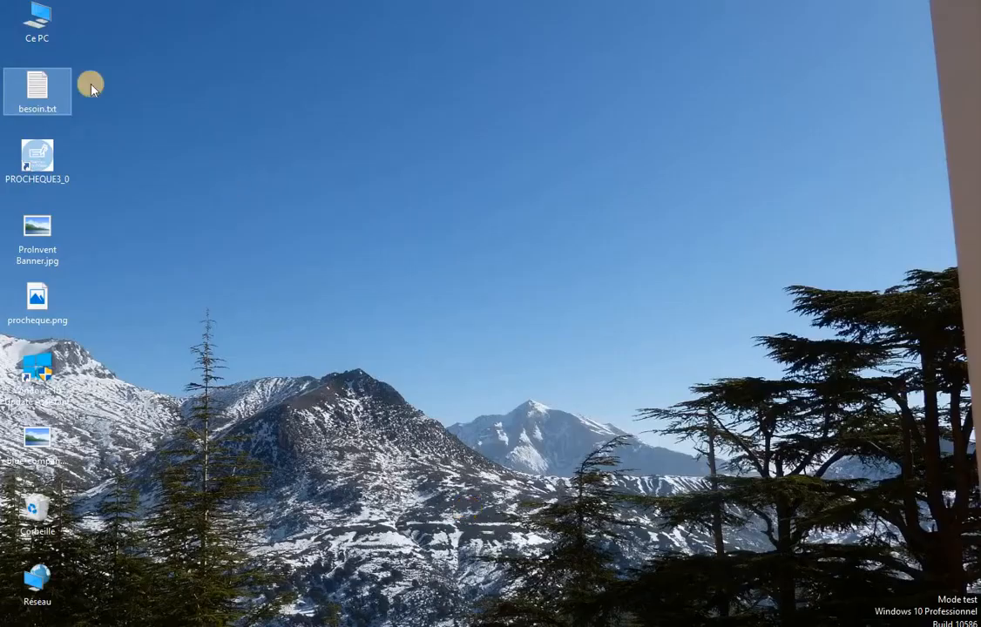
# Start PROCHEQUE3_0 from the desktop, log in with the supervisor user name and password, and launch the application.
pyautogui.doubleClick(39, 165)
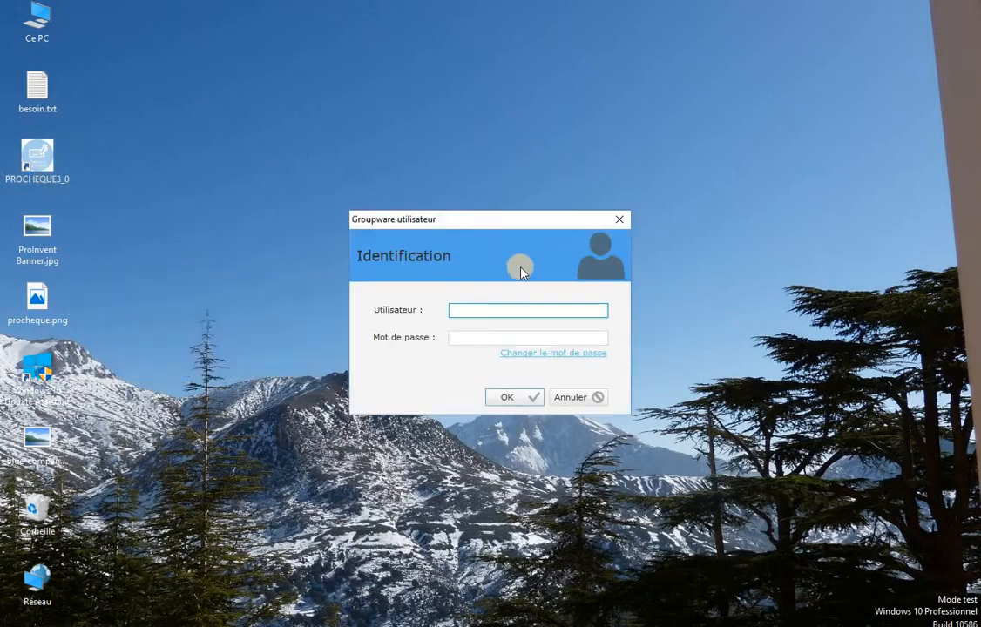
pyautogui.click(506, 310)
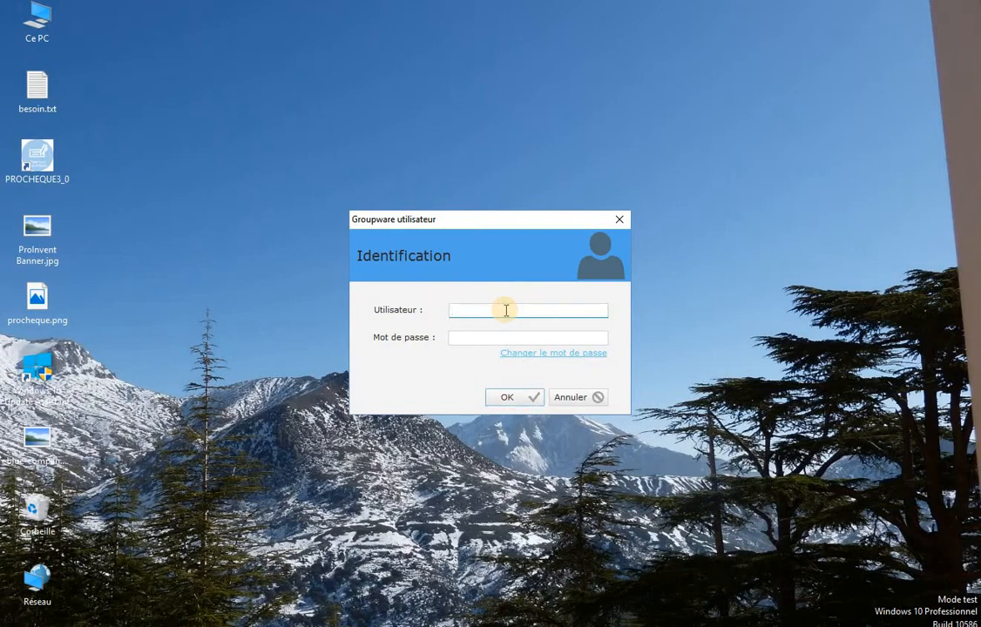
pyautogui.click(471, 337)
pyautogui.click(477, 311)
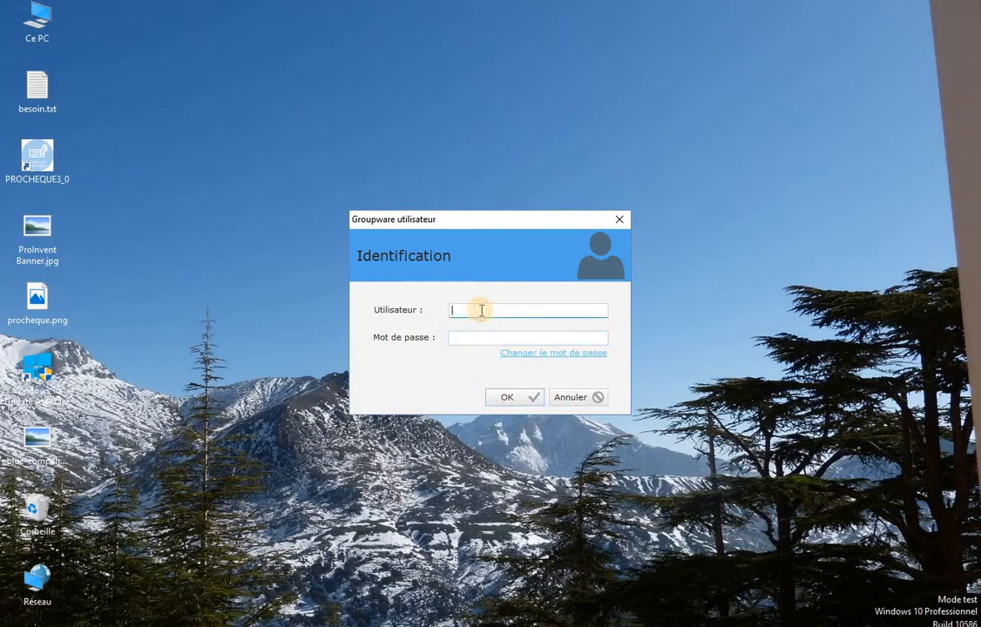
pyautogui.write('superviseur')
pyautogui.press('Tab')
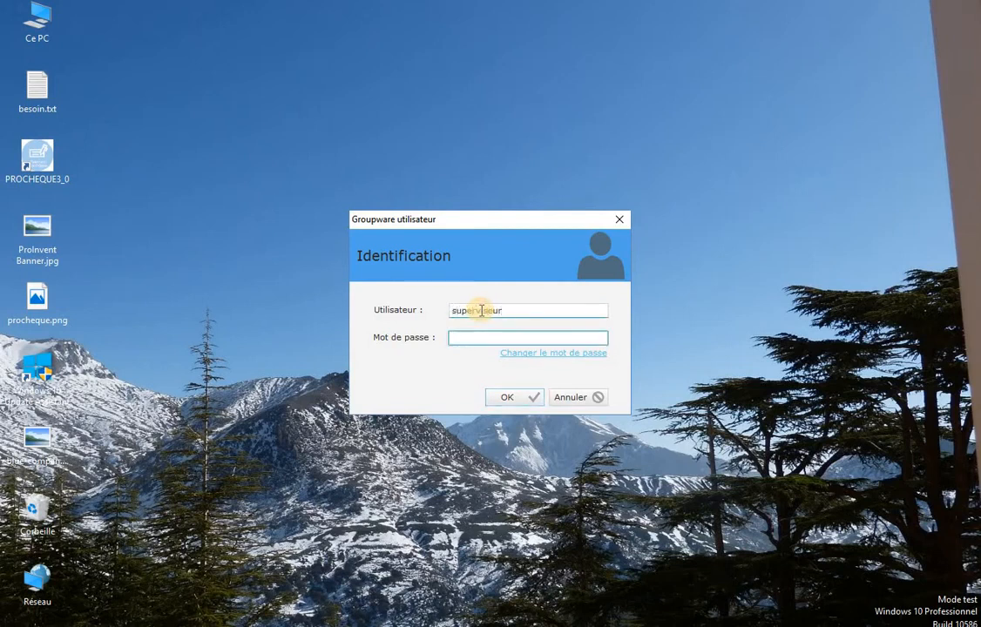
pyautogui.write('•')
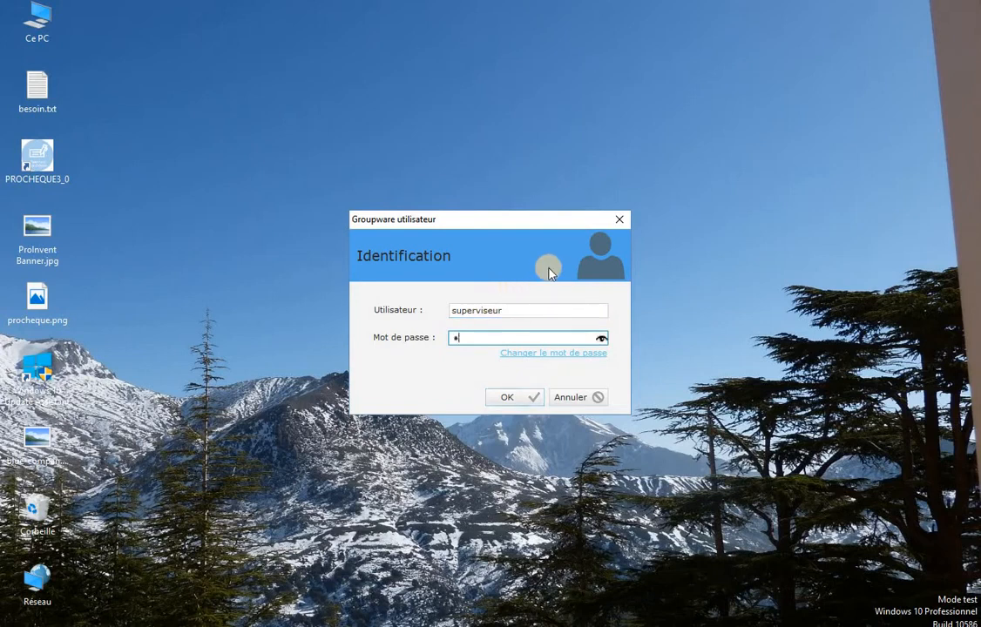
pyautogui.write('••')
pyautogui.click(509, 397)
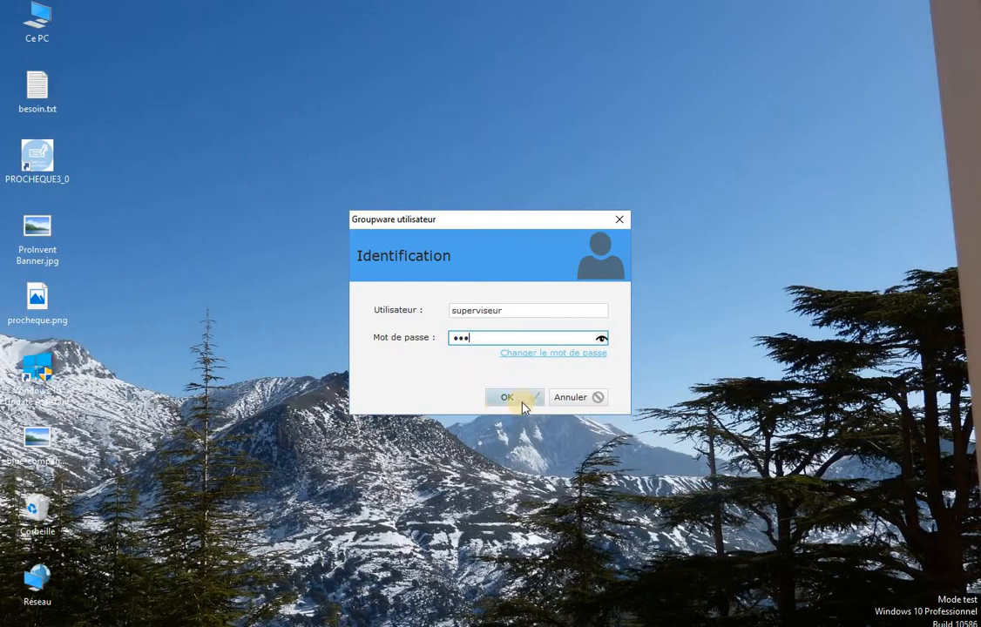
pyautogui.click(522, 402)
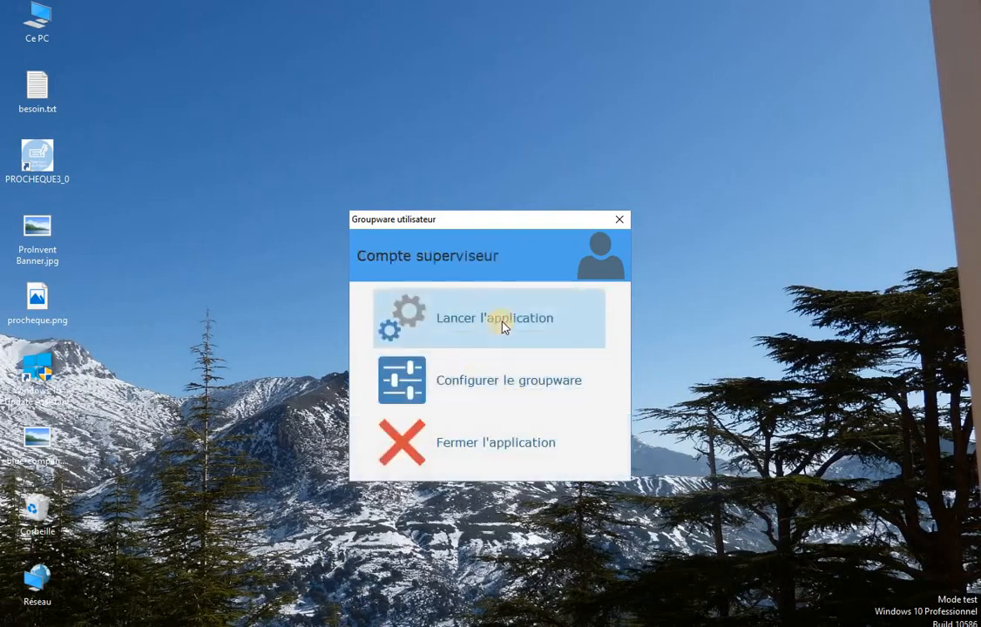
pyautogui.click(502, 324)
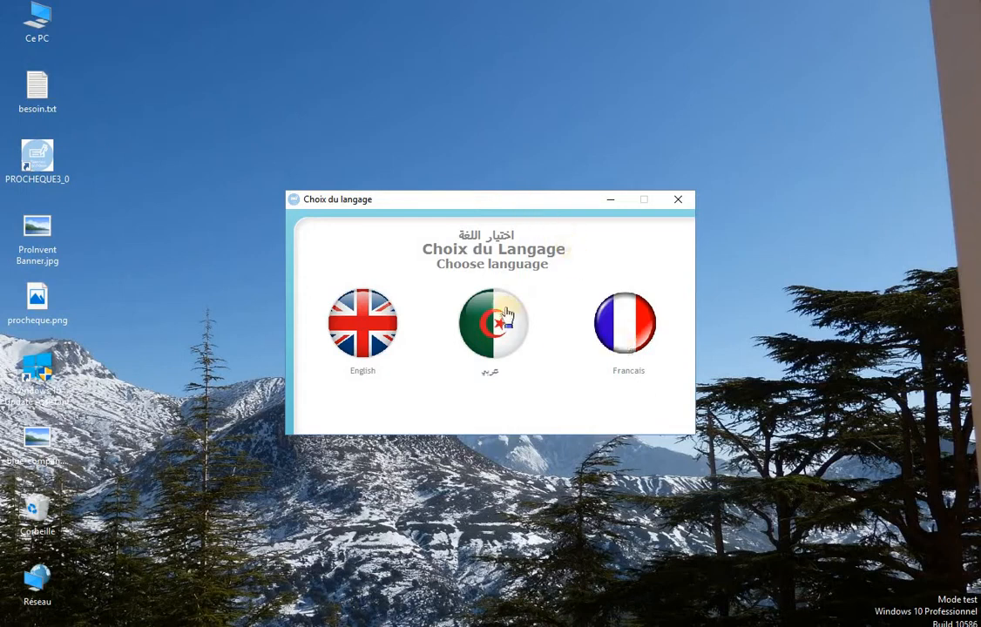
# Choose Français as the application language and select the licensee name.
pyautogui.click(624, 338)
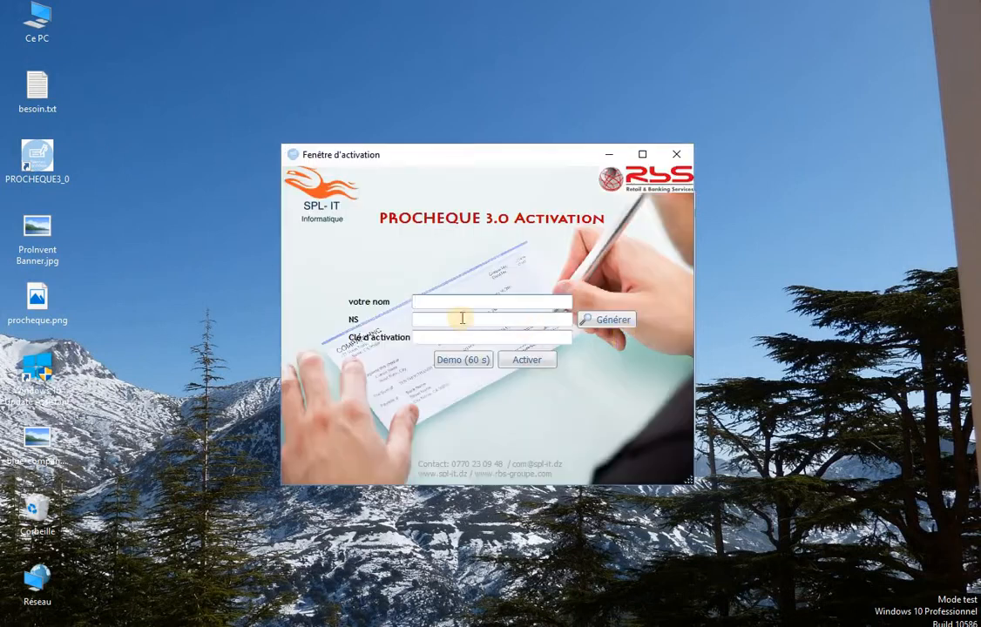
pyautogui.click(516, 300)
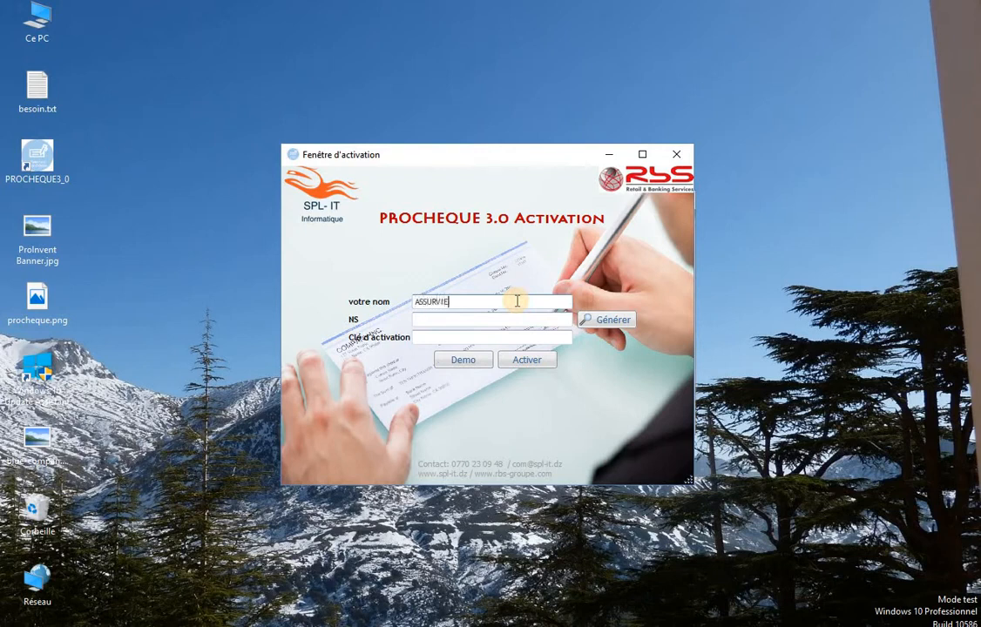
pyautogui.moveTo(525, 307); pyautogui.dragTo(472, 312)
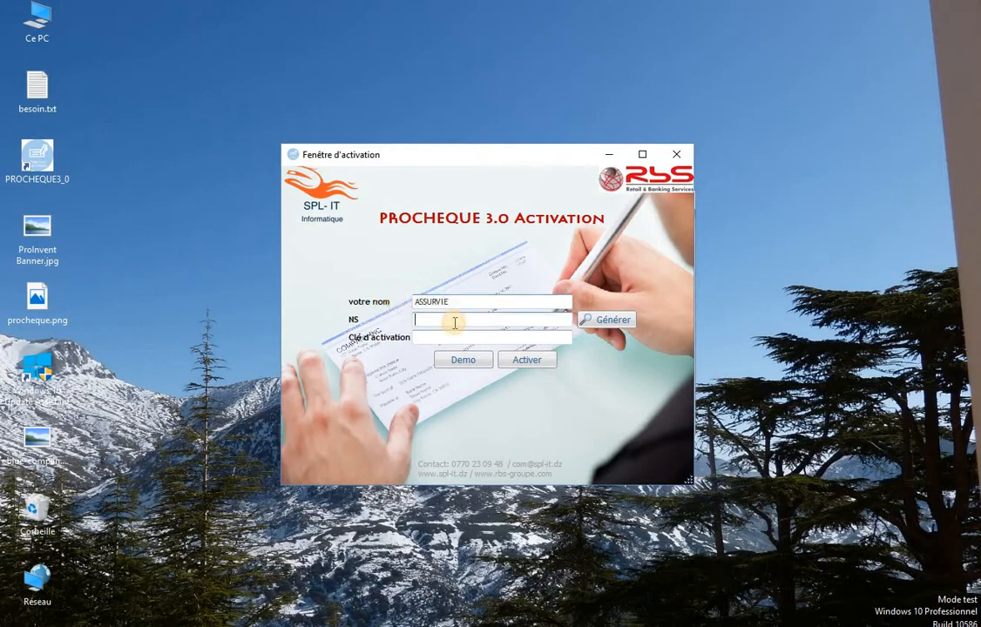
# Generate the NS serial number and copy it.
pyautogui.click(613, 320)
pyautogui.moveTo(547, 320); pyautogui.dragTo(490, 302)
pyautogui.click(491, 302)
pyautogui.click(490, 320)
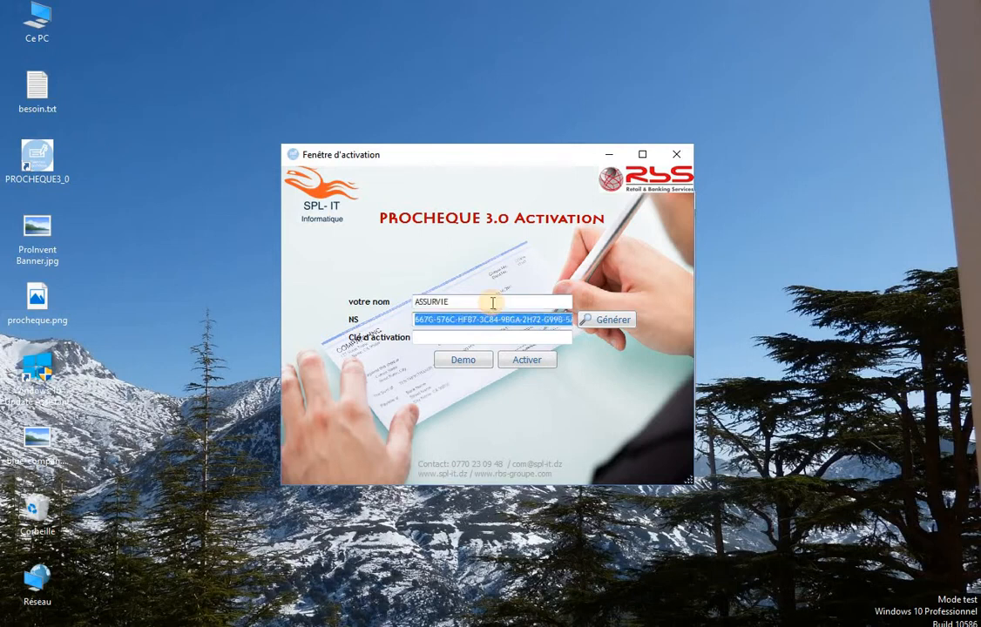
pyautogui.click(492, 304)
pyautogui.click(493, 321)
pyautogui.click(501, 302)
pyautogui.click(494, 315)
pyautogui.click(492, 302)
pyautogui.click(493, 320)
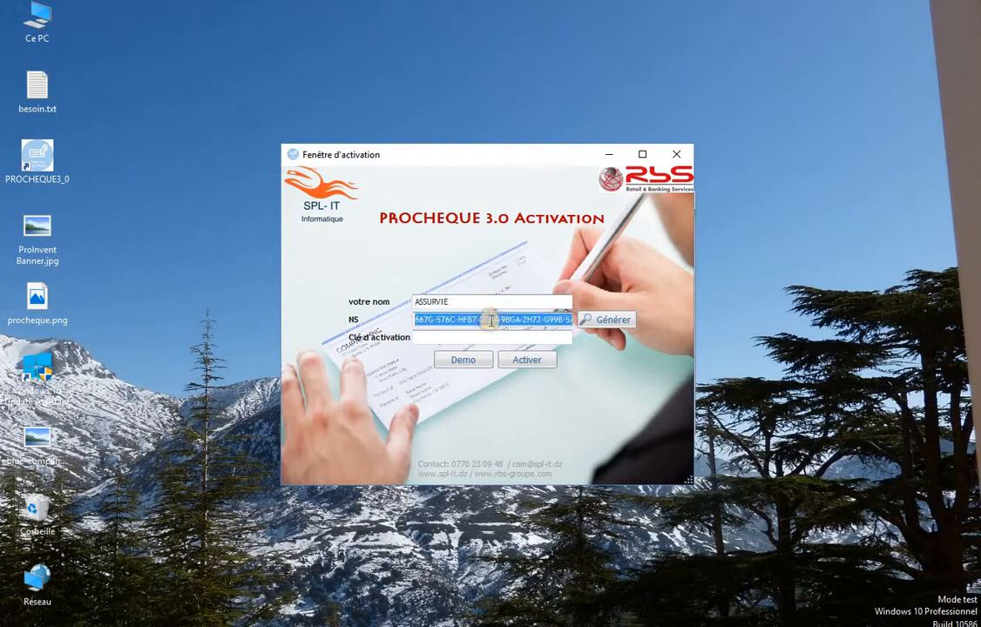
pyautogui.rightClick(492, 320)
pyautogui.click(523, 376)
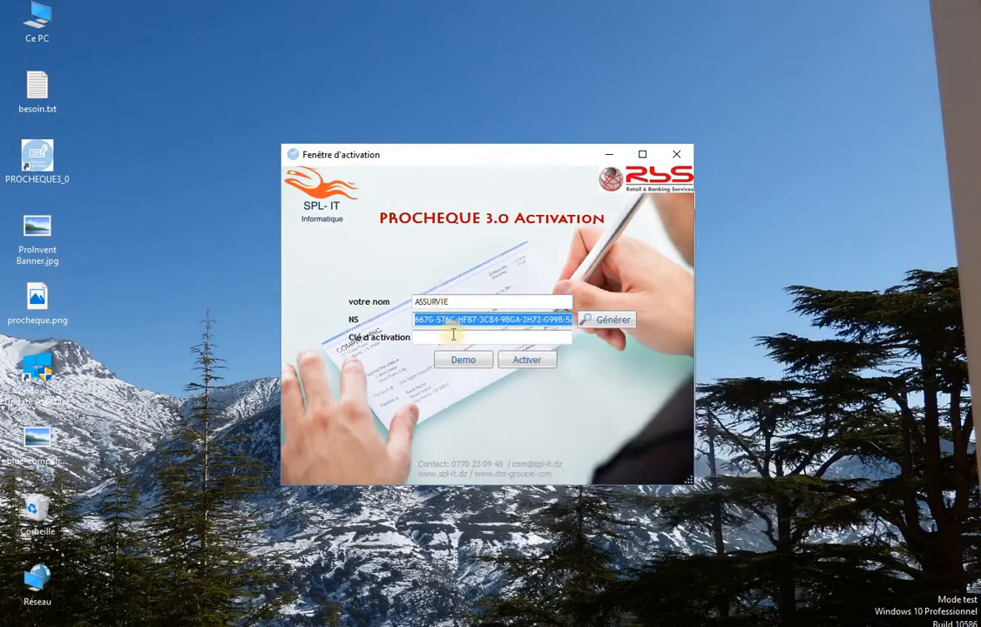
# Enter the activation key in Clé d'activation and start the program with Demo.
pyautogui.click(440, 303)
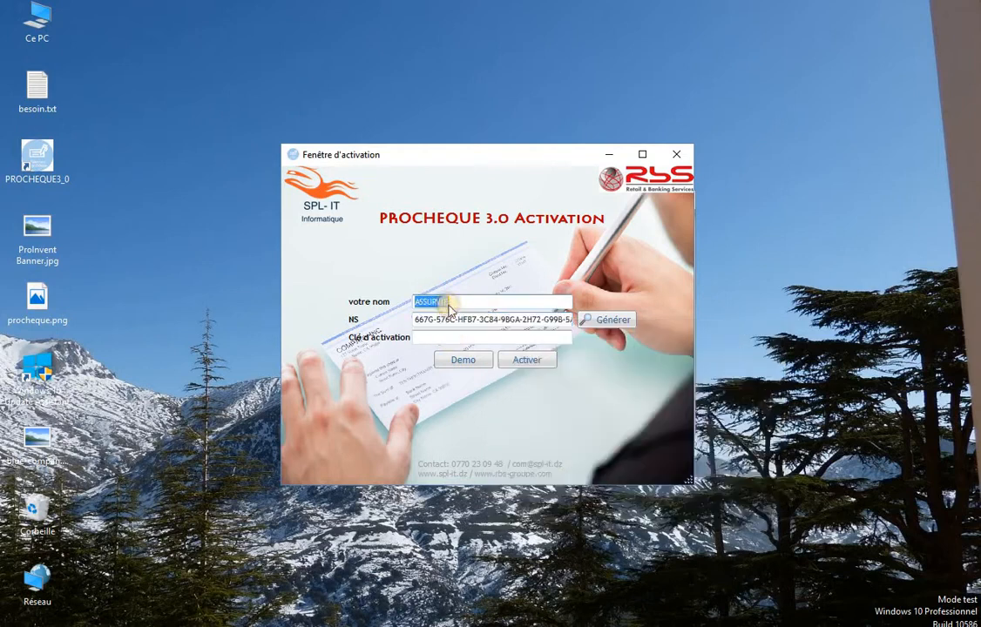
pyautogui.rightClick(446, 304)
pyautogui.click(423, 337)
pyautogui.click(424, 337)
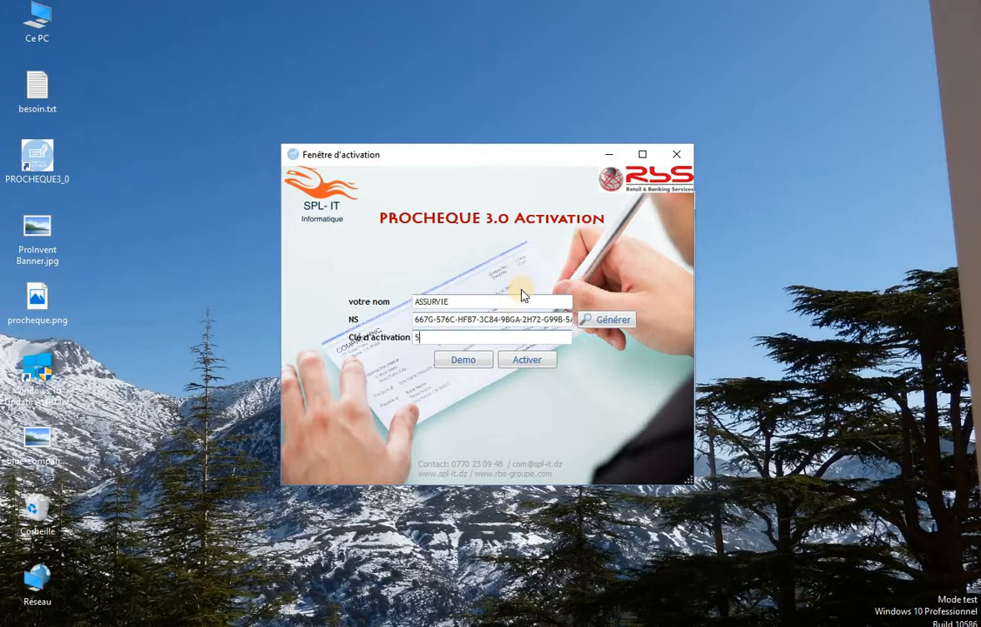
pyautogui.click(462, 360)
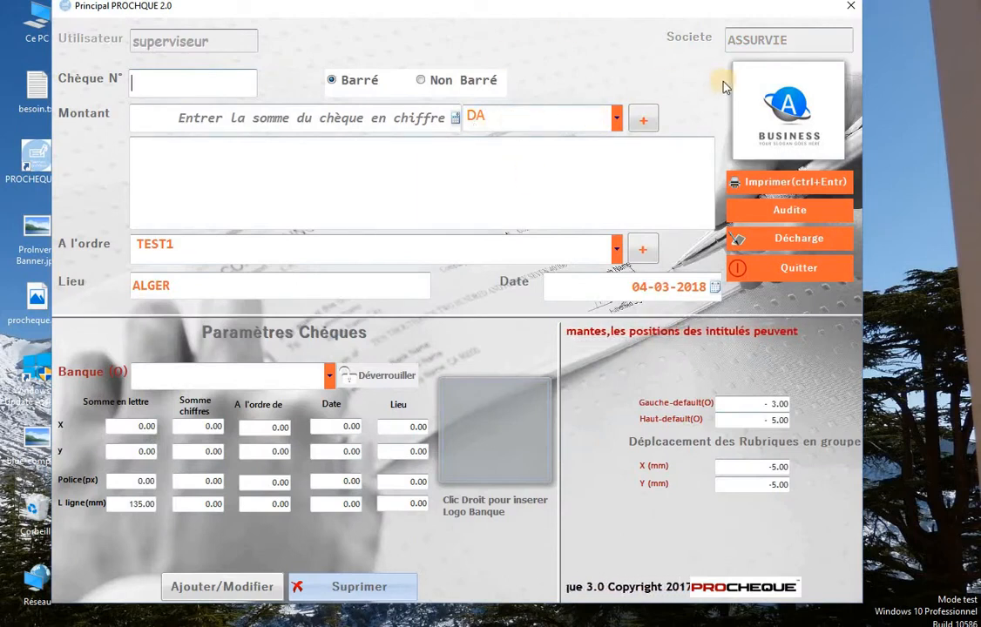
# Replace the company name with ASSURVIE and lock the Societe field.
pyautogui.click(781, 44)
pyautogui.click(802, 39)
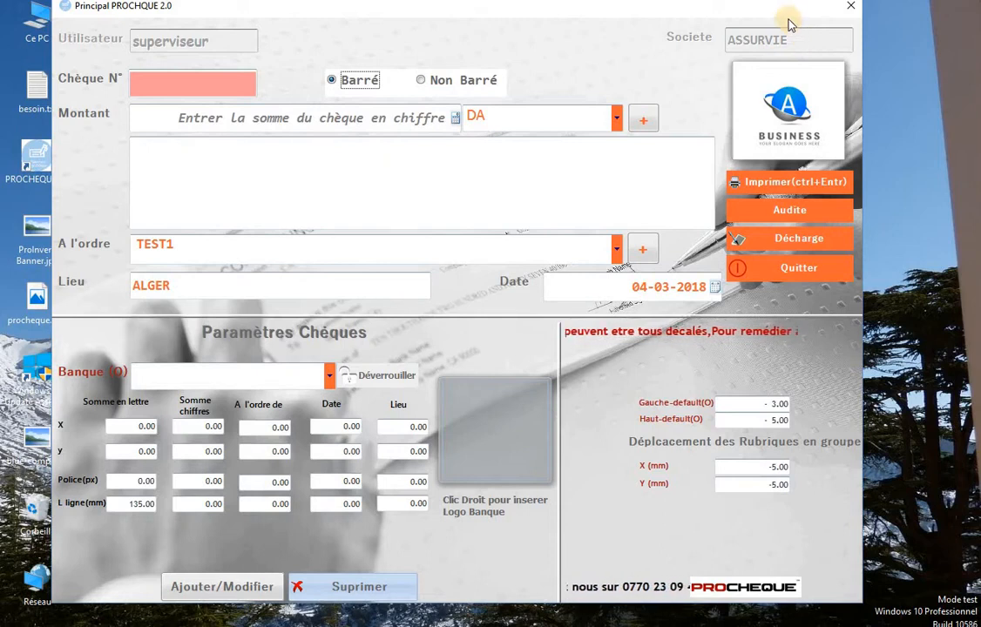
pyautogui.moveTo(788, 16); pyautogui.dragTo(788, 23)
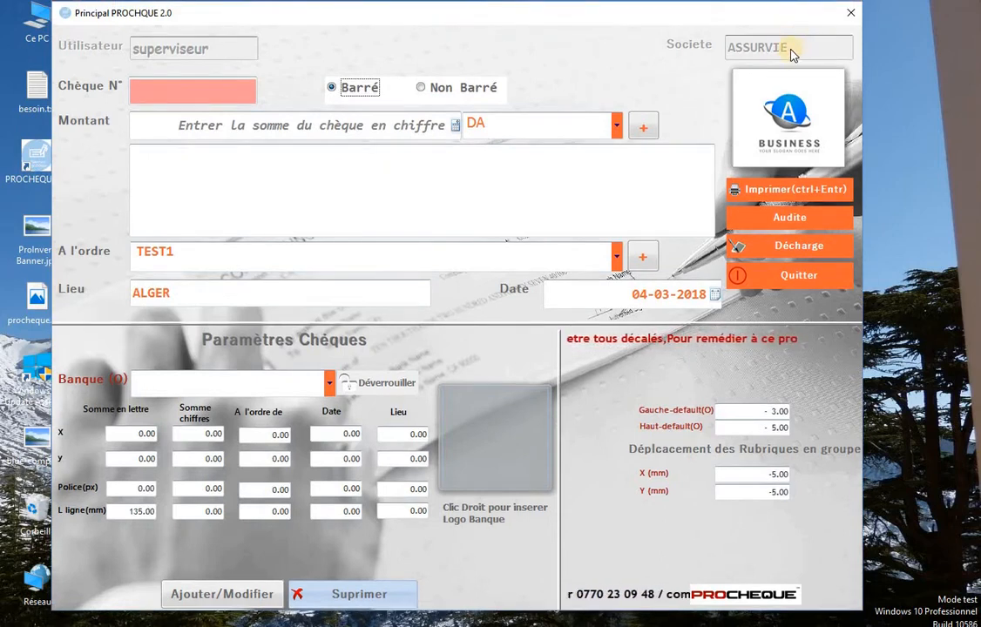
pyautogui.click(787, 49)
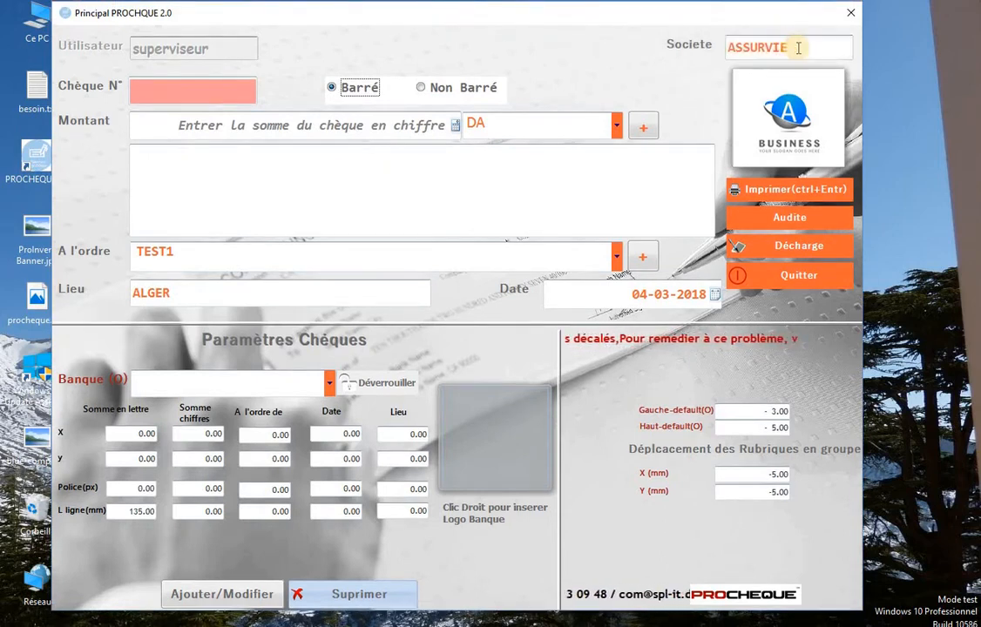
pyautogui.press('Delete')
pyautogui.press('Delete')
pyautogui.press('Delete')
pyautogui.press('Delete')
pyautogui.press('Delete')
pyautogui.press('Delete')
pyautogui.press('Delete')
pyautogui.press('Delete')
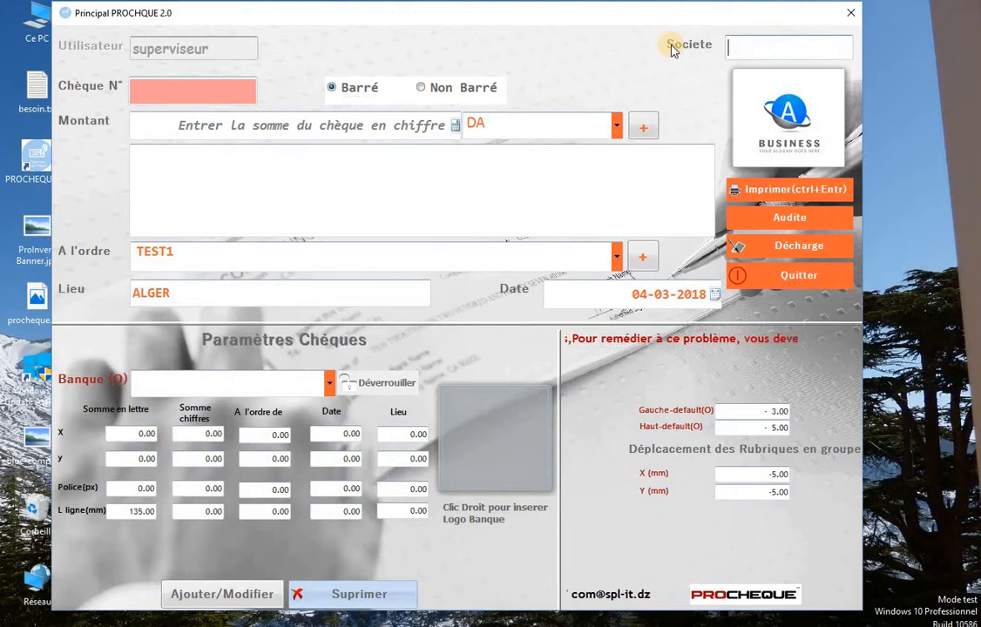
pyautogui.write('ASSUR')
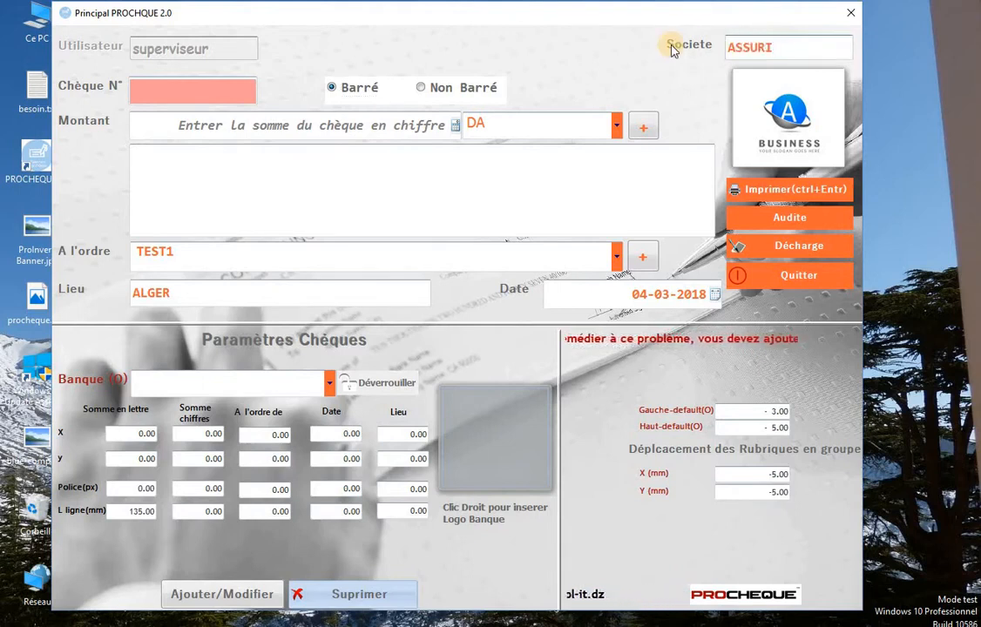
pyautogui.write('VIE')
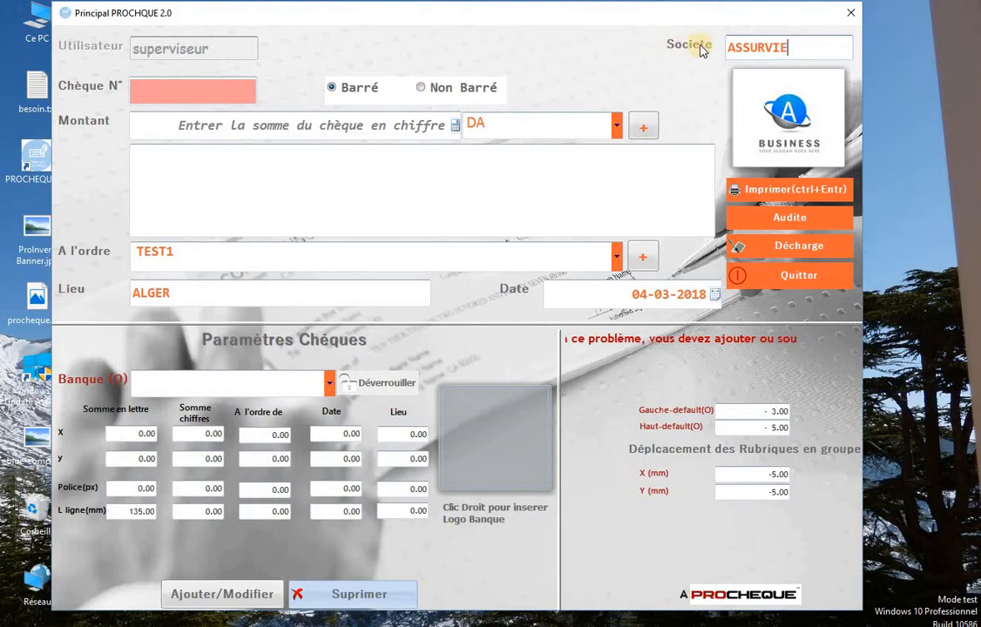
pyautogui.moveTo(796, 48); pyautogui.dragTo(699, 48)
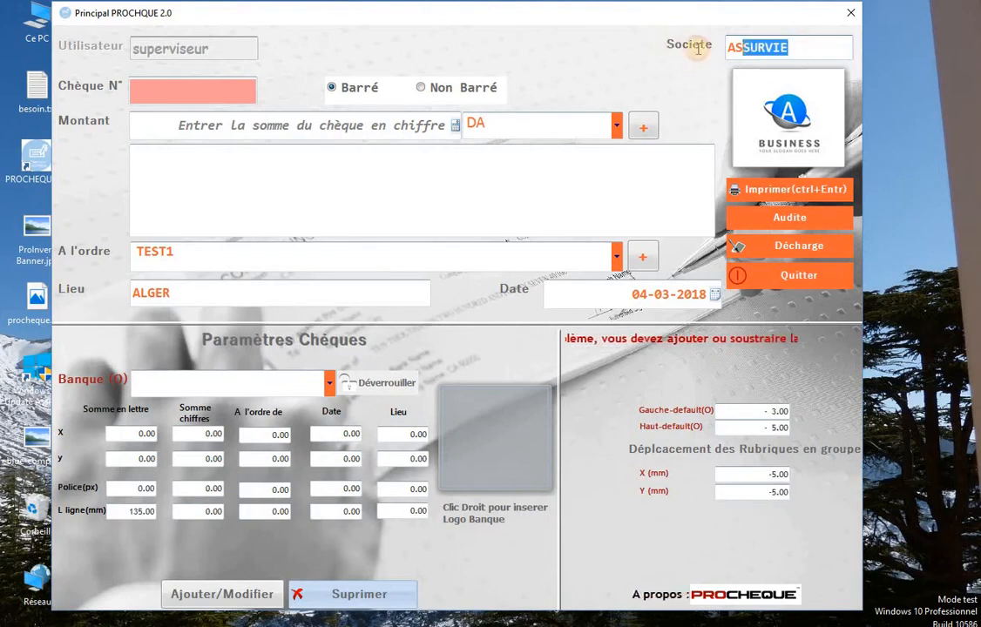
pyautogui.click(790, 49)
pyautogui.press('Return')
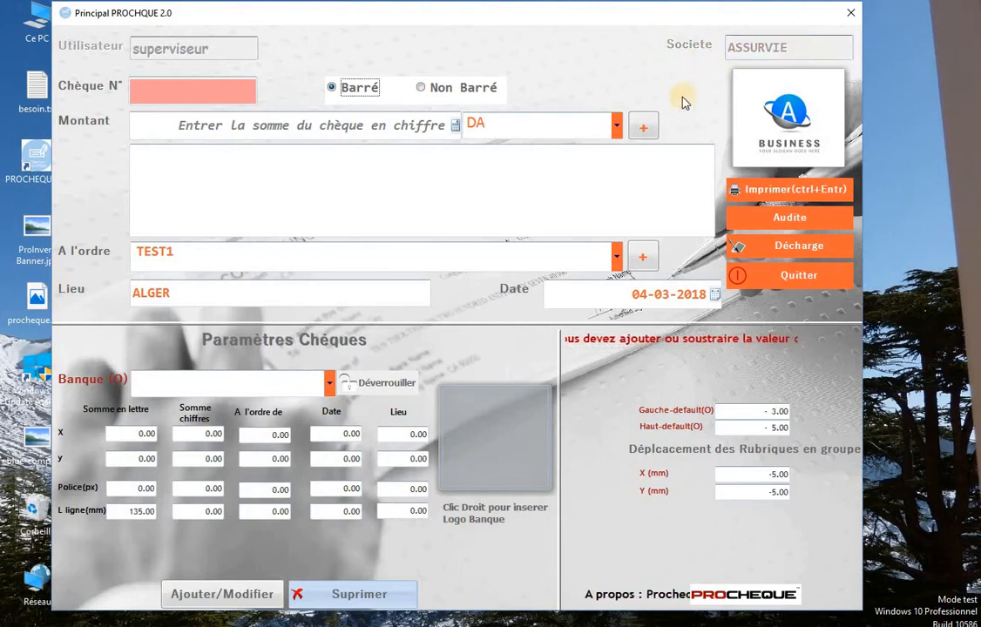
# Unlock and relock the Societe field, then begin choosing a new company logo.
pyautogui.doubleClick(810, 49)
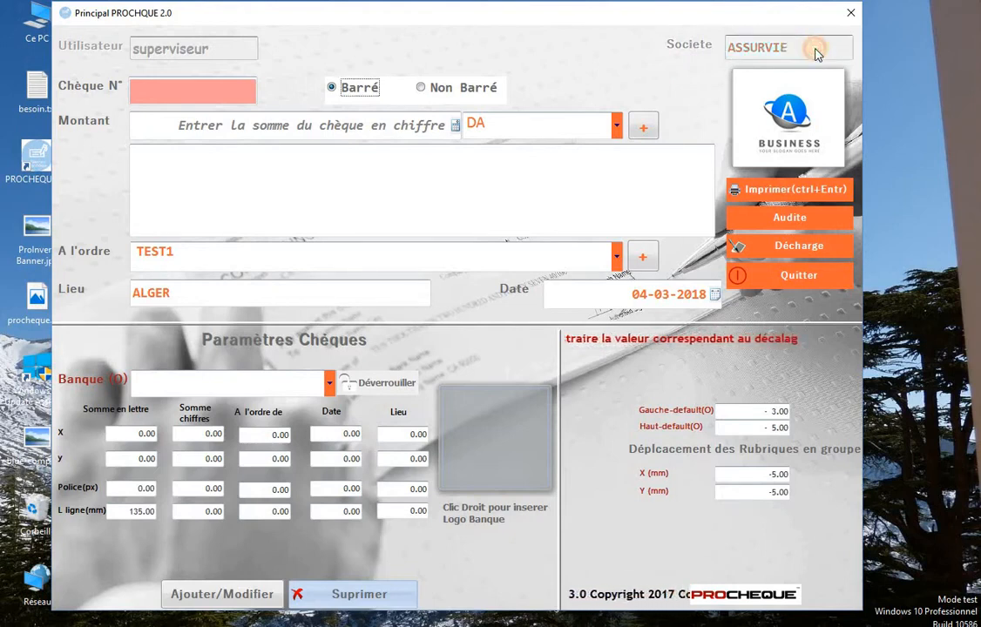
pyautogui.press('Return')
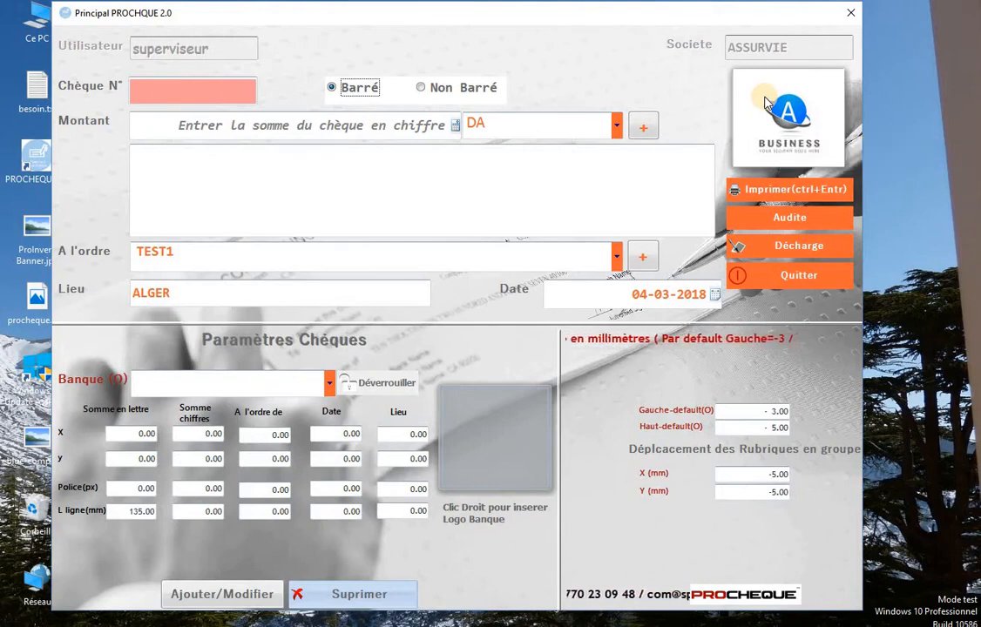
pyautogui.click(502, 119)
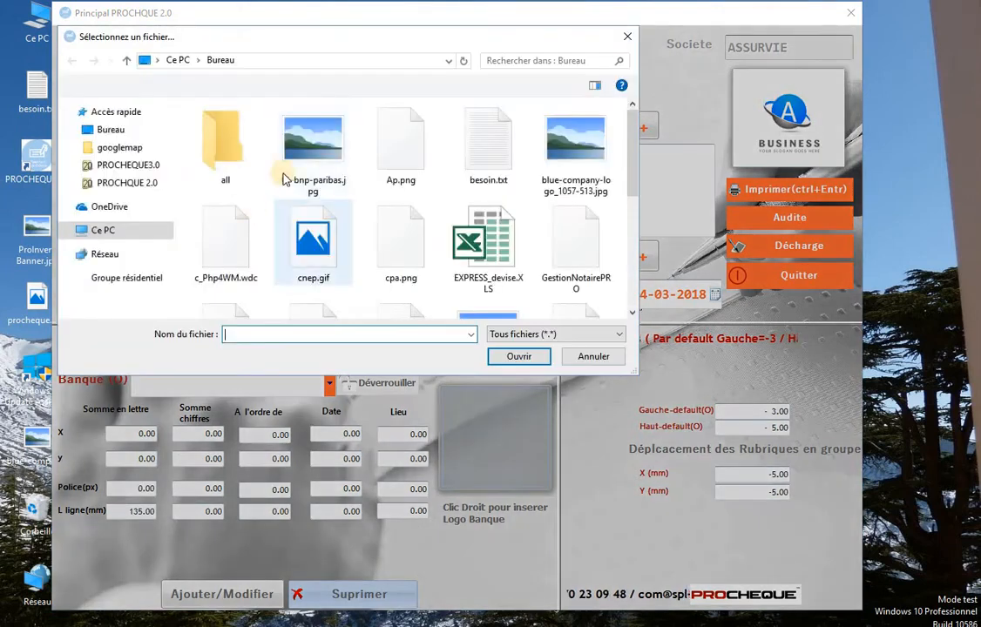
# Load blue-company-logo_1057-513.jpg from the Bureau as the company logo.
pyautogui.moveTo(633, 155); pyautogui.dragTo(633, 131)
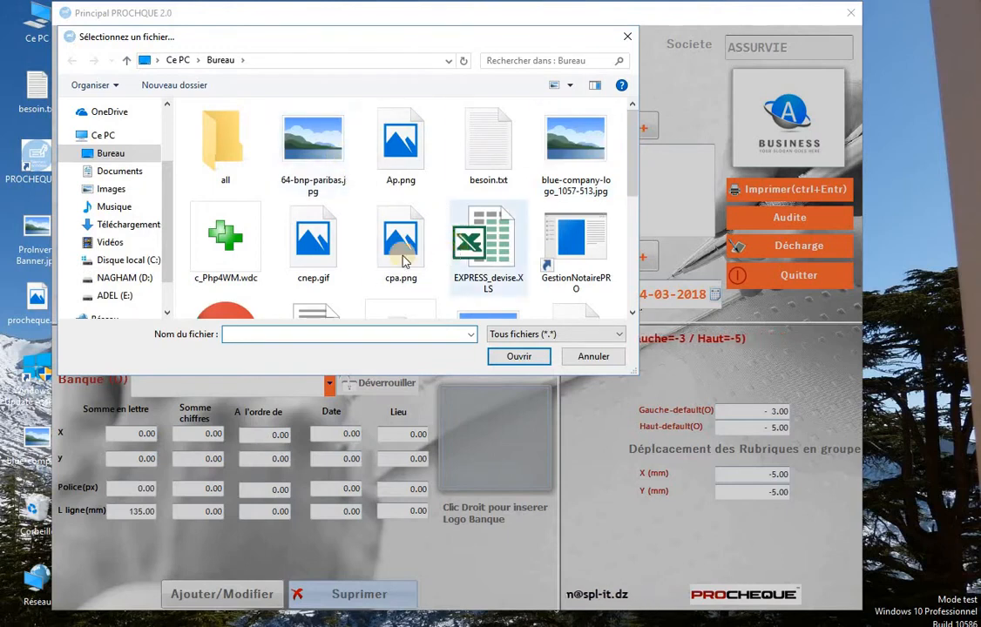
pyautogui.click(327, 161)
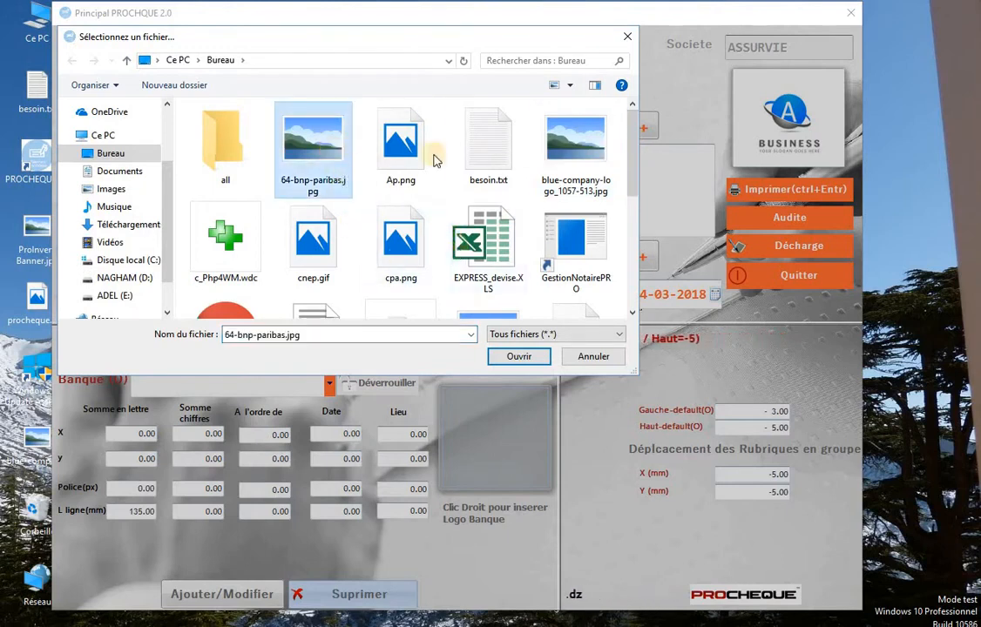
pyautogui.click(570, 159)
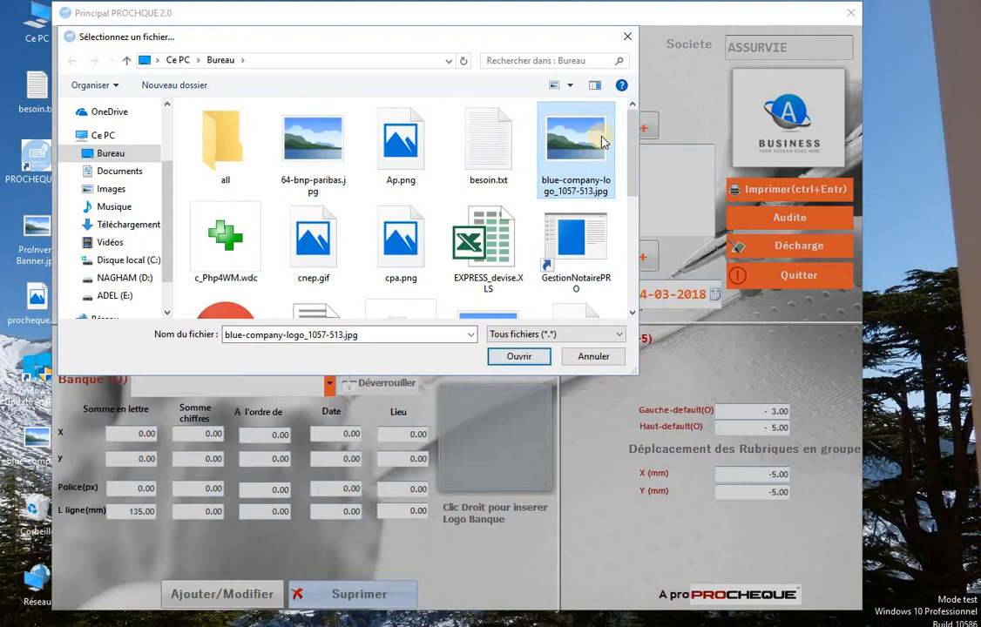
pyautogui.click(519, 356)
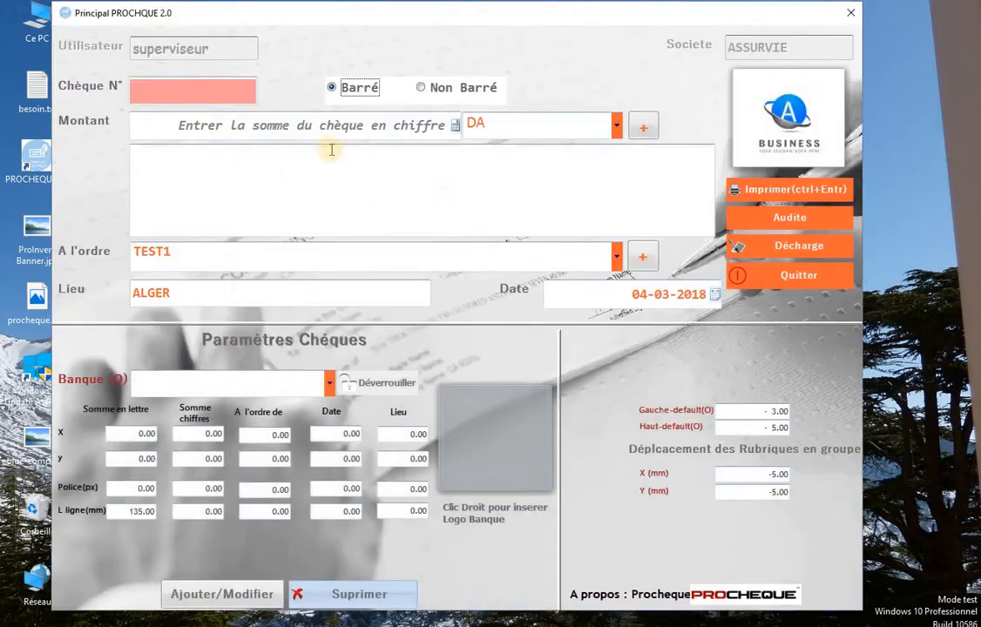
# Enter cheque number 456985 and leave the cheque set to Barré.
pyautogui.click(202, 89)
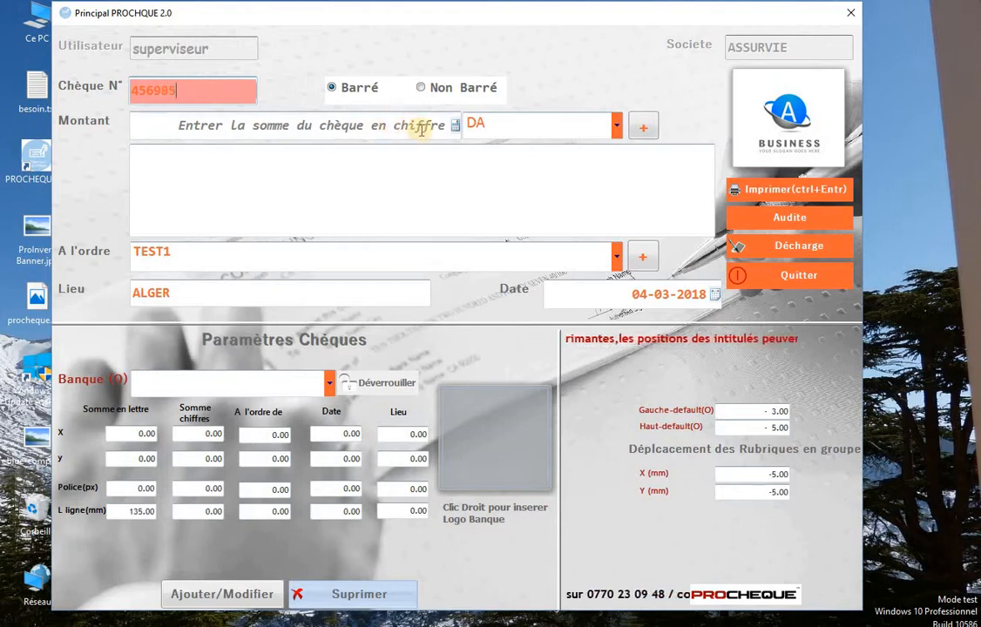
pyautogui.click(420, 90)
pyautogui.click(356, 93)
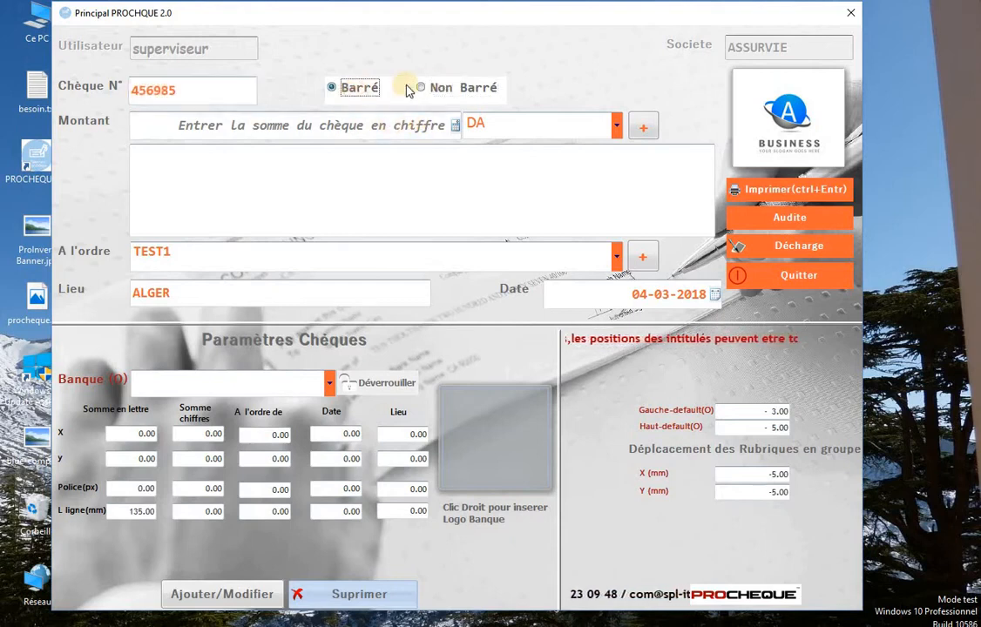
pyautogui.click(434, 91)
pyautogui.click(335, 87)
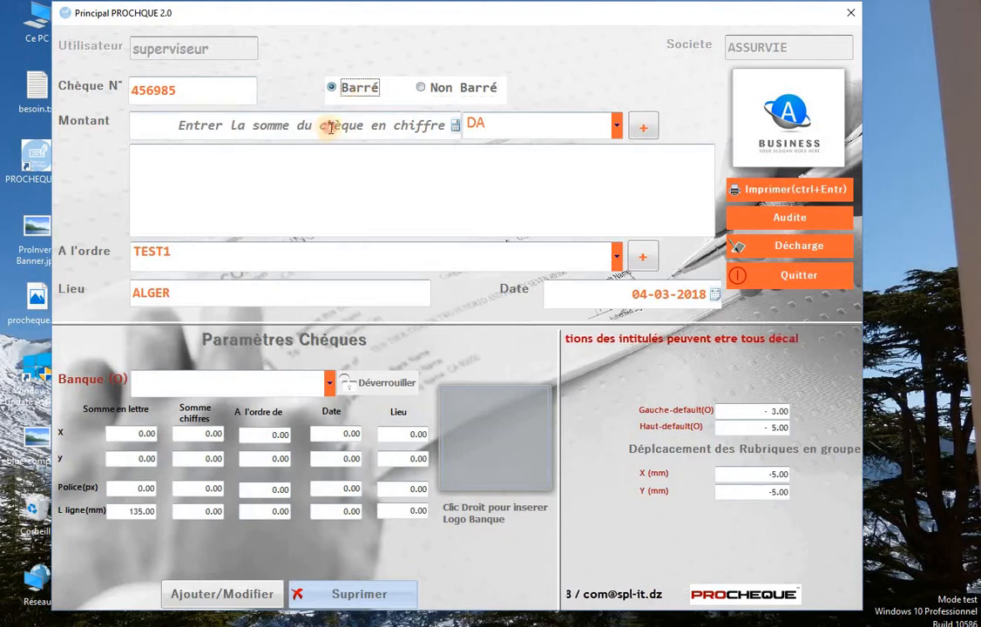
pyautogui.click(331, 126)
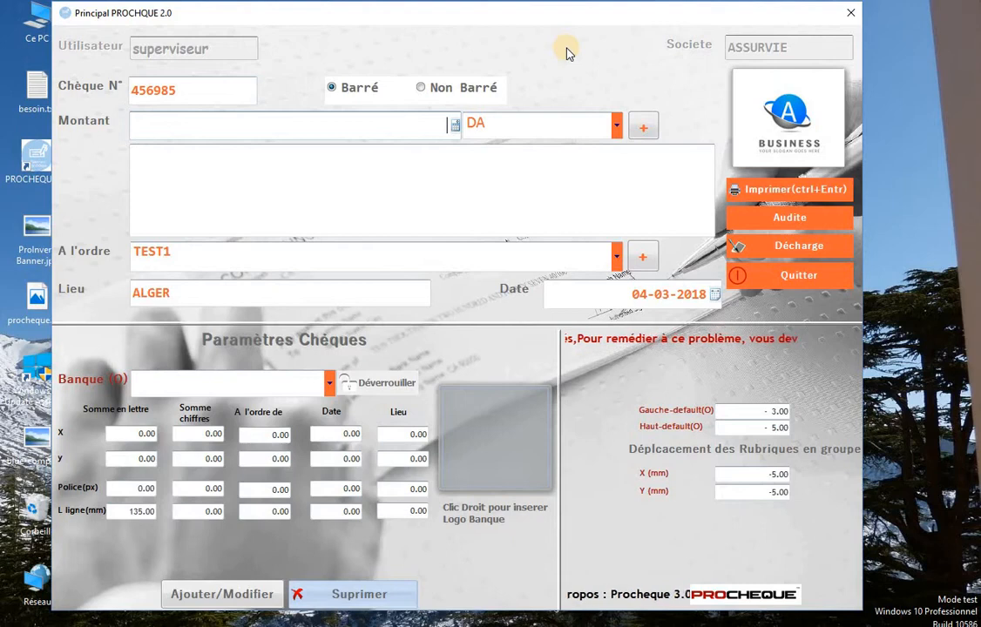
# Enter the amount 586000, try Euros (E), then return the currency to DA.
pyautogui.write('586000')
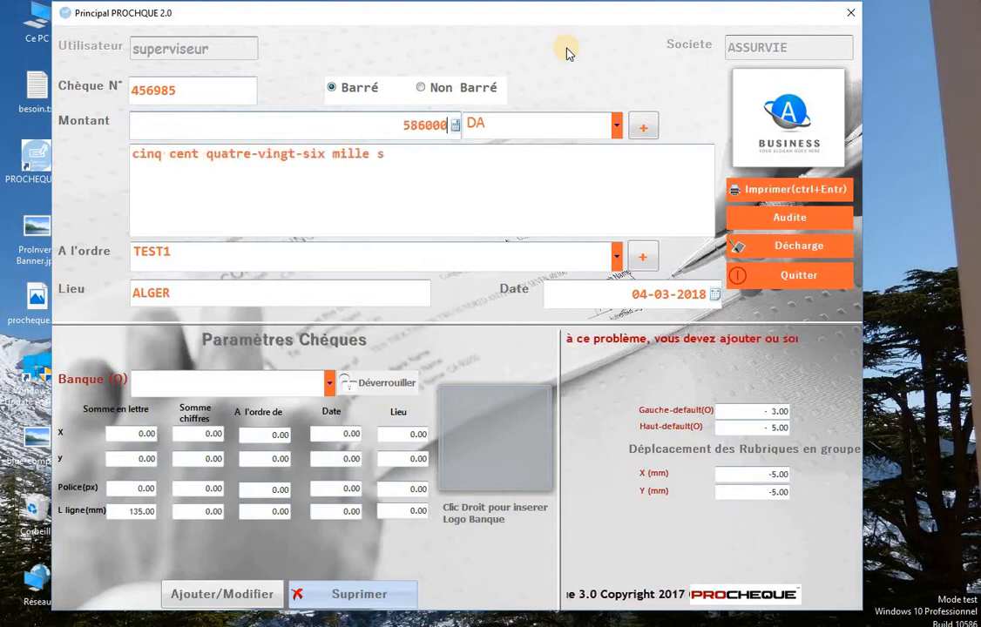
pyautogui.click(615, 126)
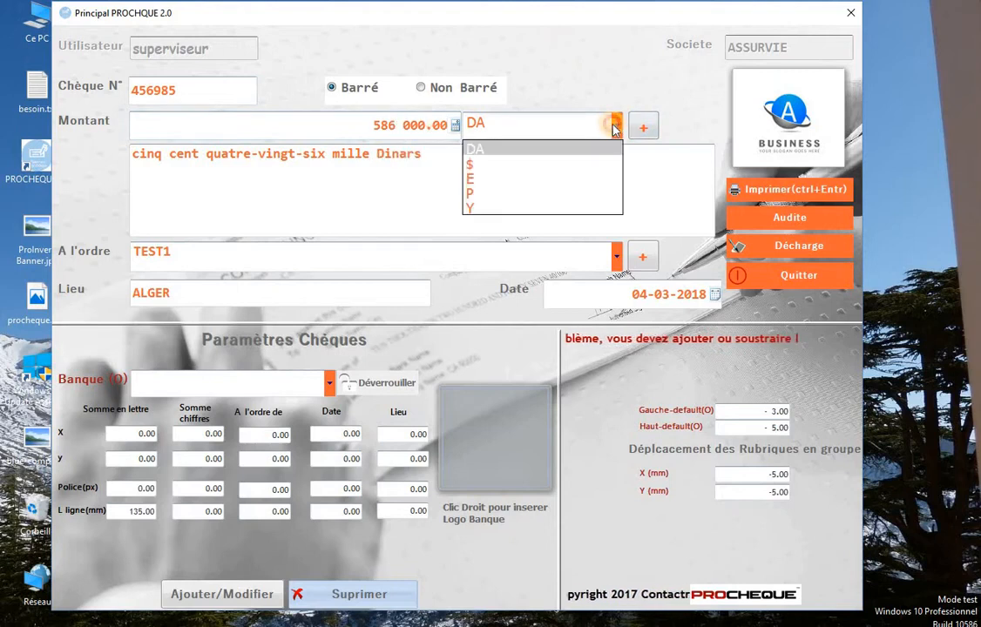
pyautogui.click(614, 128)
pyautogui.click(616, 128)
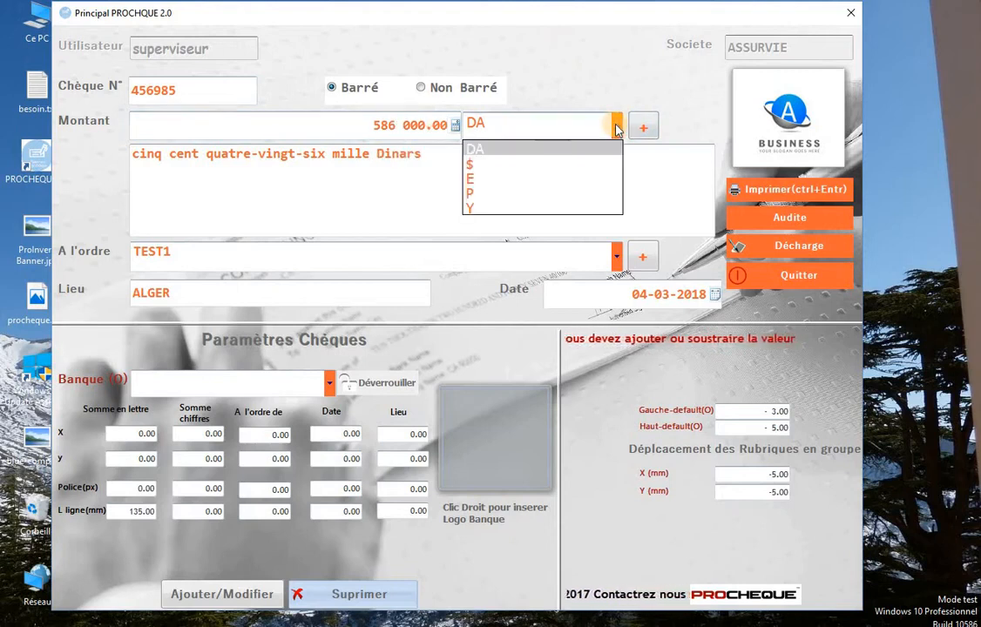
pyautogui.click(586, 178)
pyautogui.click(615, 128)
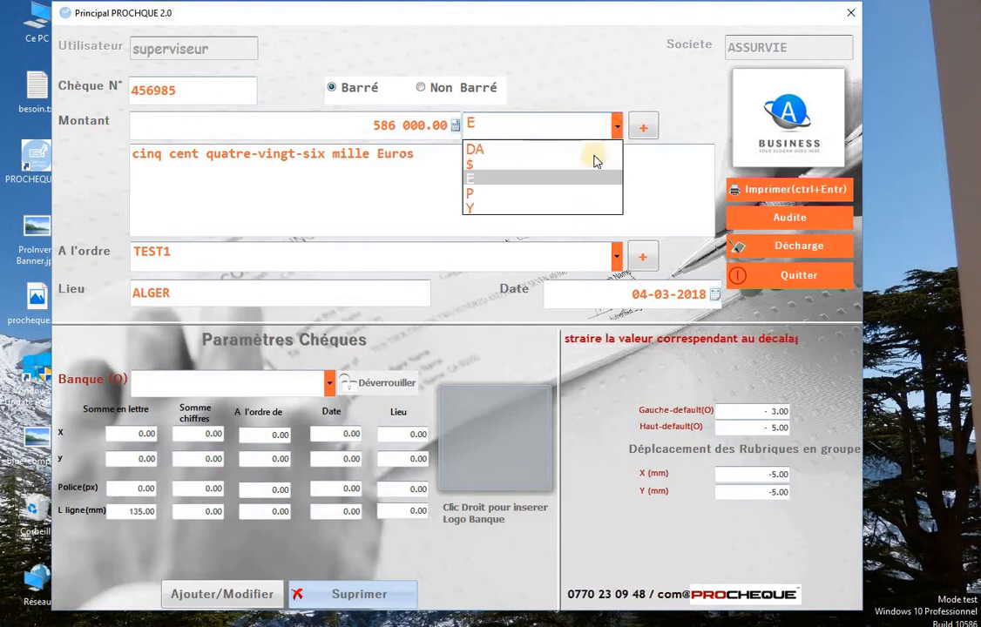
pyautogui.click(599, 149)
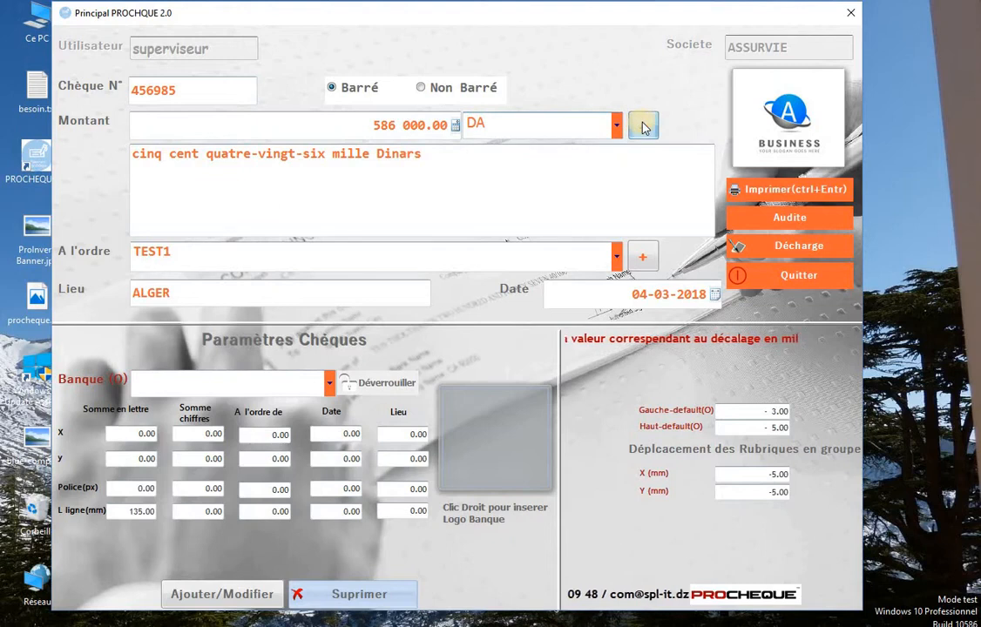
# Add an empty row in the Liste des devises, close it, and keep DA.
pyautogui.click(643, 127)
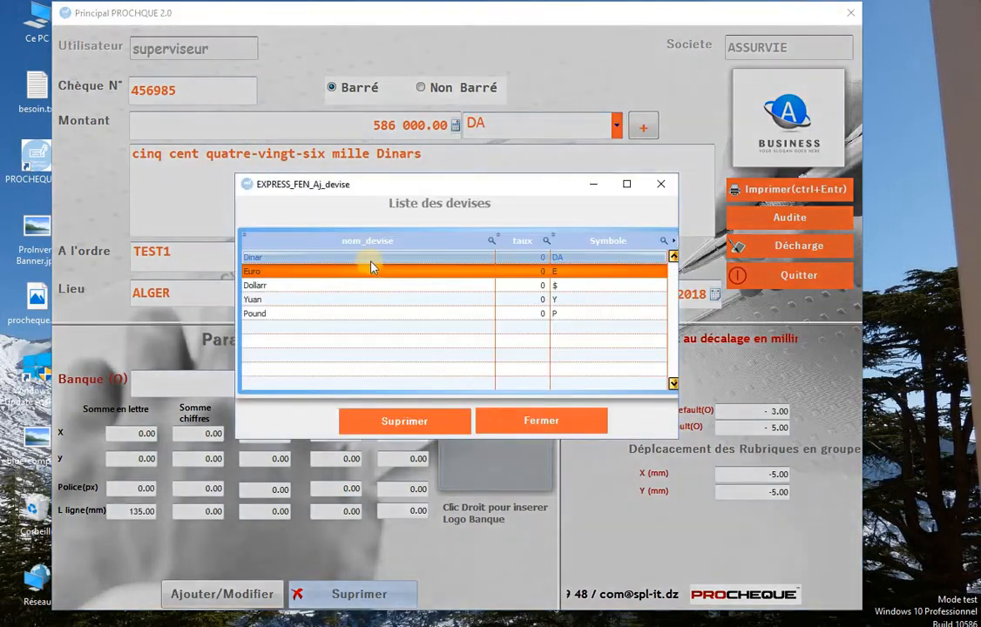
pyautogui.click(341, 327)
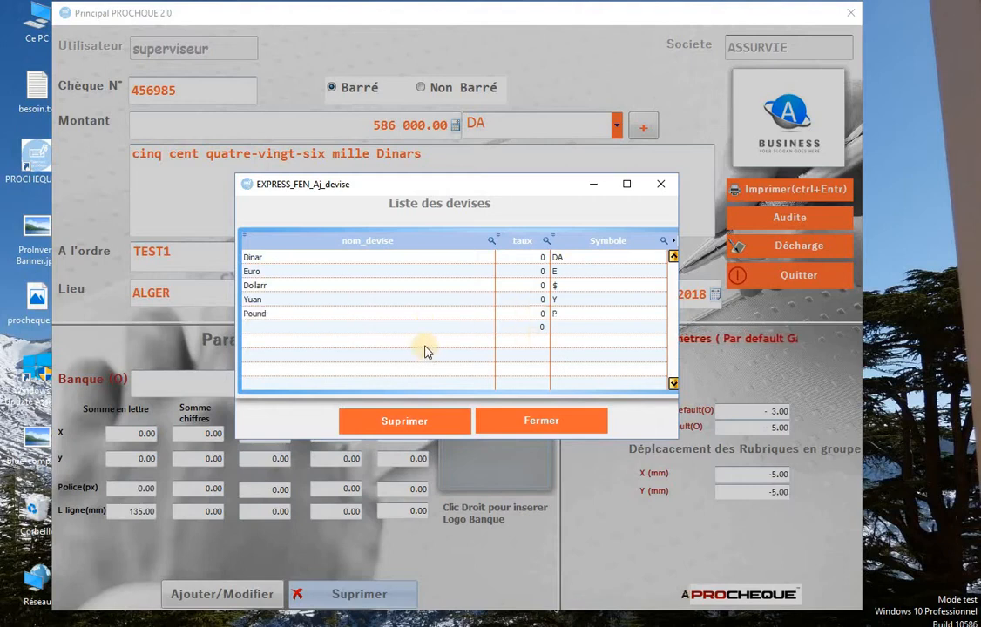
pyautogui.click(521, 417)
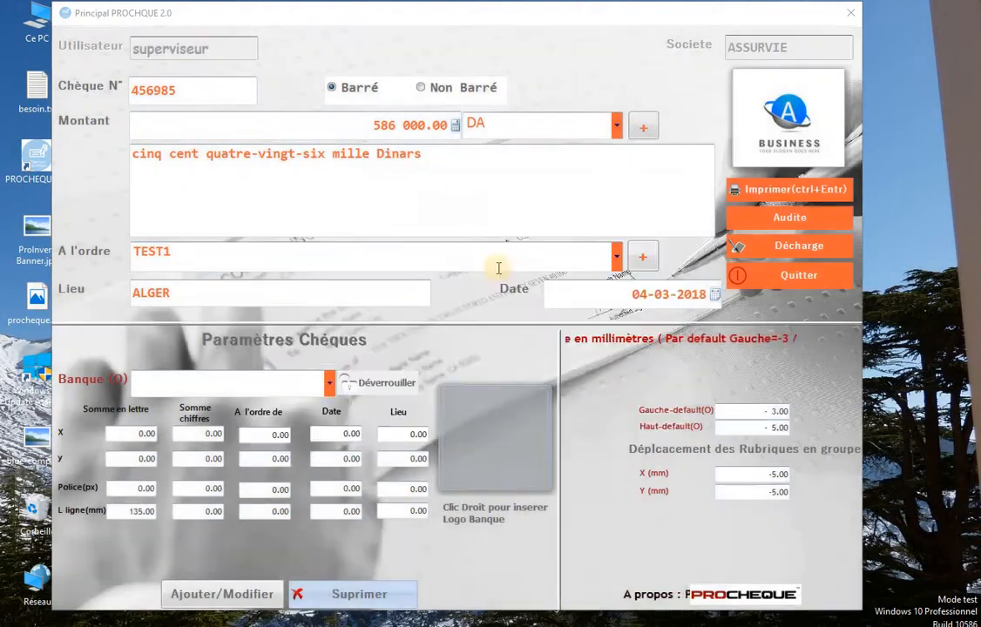
pyautogui.click(616, 125)
pyautogui.click(616, 131)
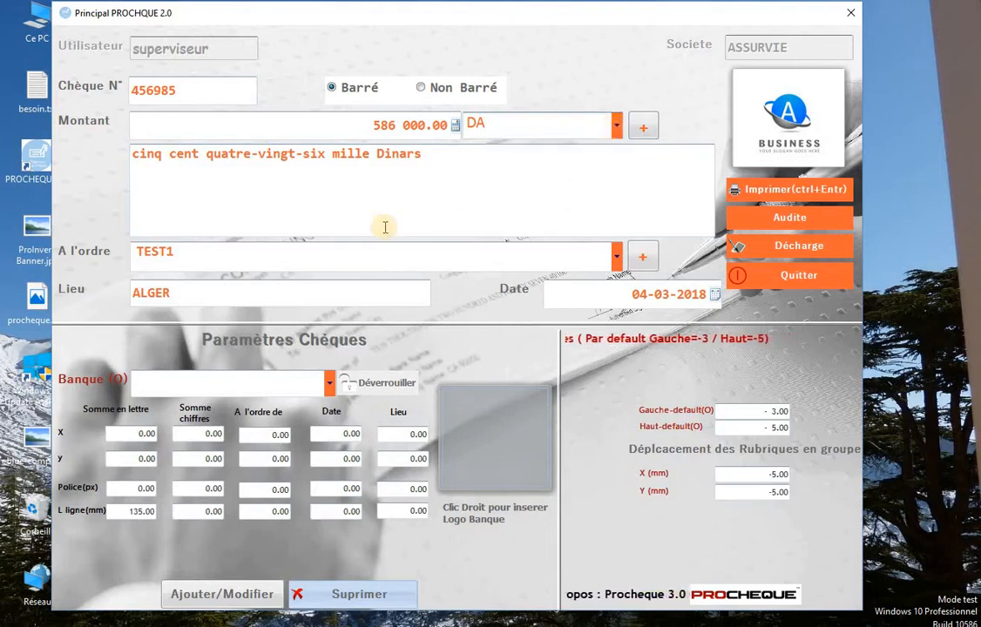
# Compare the amount in words under Euros and Dinars, keep DA, and show the saved payees.
pyautogui.click(464, 153)
pyautogui.moveTo(465, 153); pyautogui.dragTo(132, 172)
pyautogui.moveTo(441, 166); pyautogui.dragTo(378, 159)
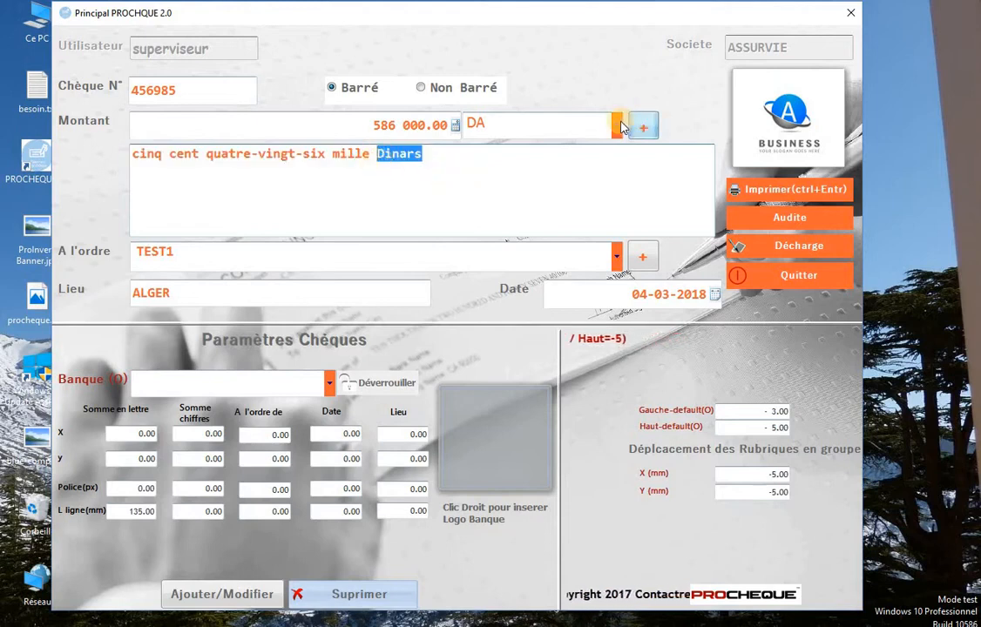
pyautogui.click(562, 124)
pyautogui.click(565, 181)
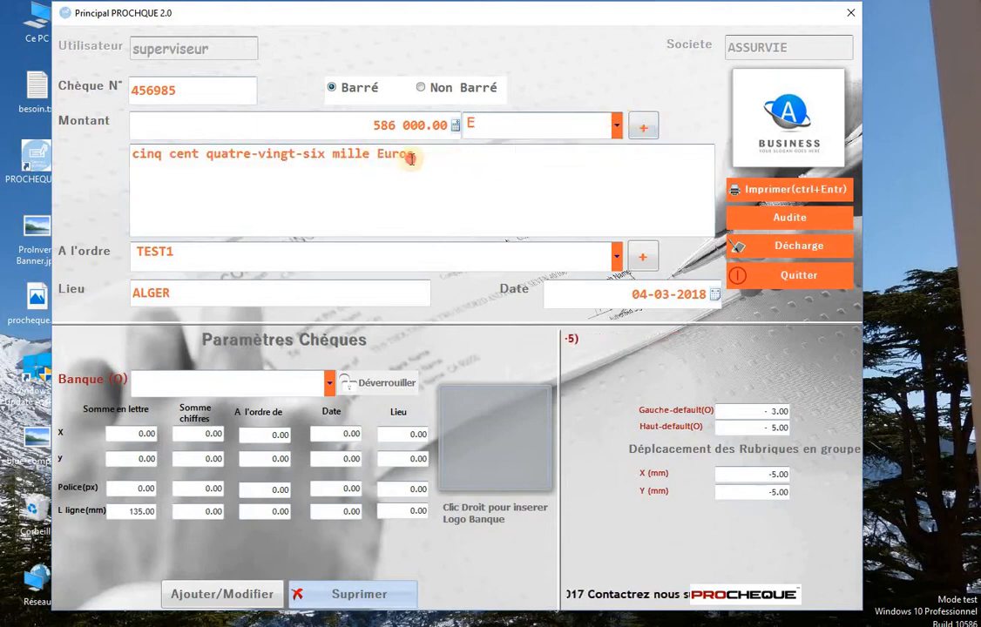
pyautogui.moveTo(412, 158); pyautogui.dragTo(377, 157)
pyautogui.click(415, 171)
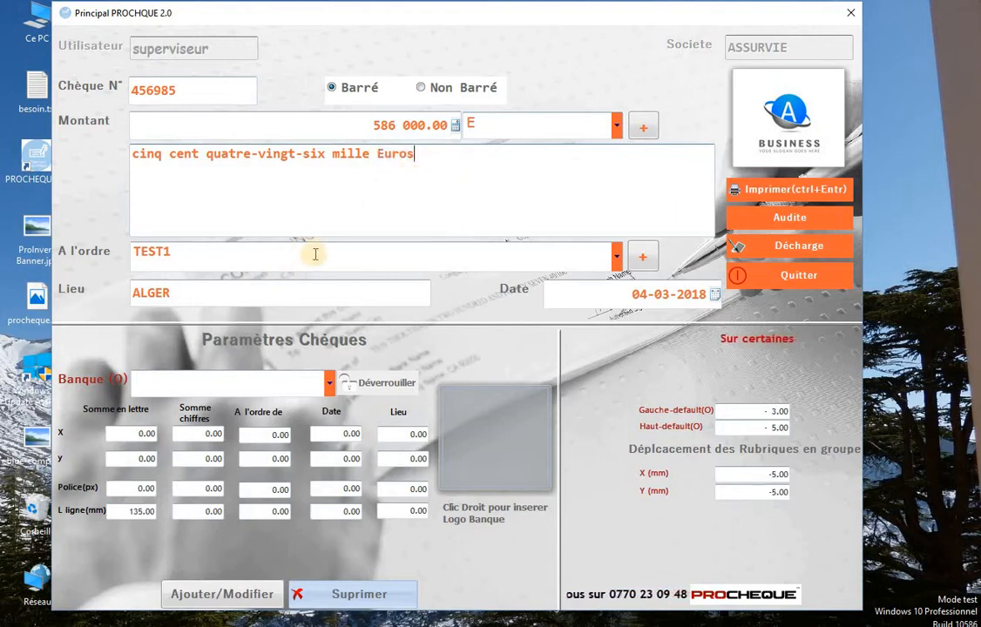
pyautogui.click(542, 124)
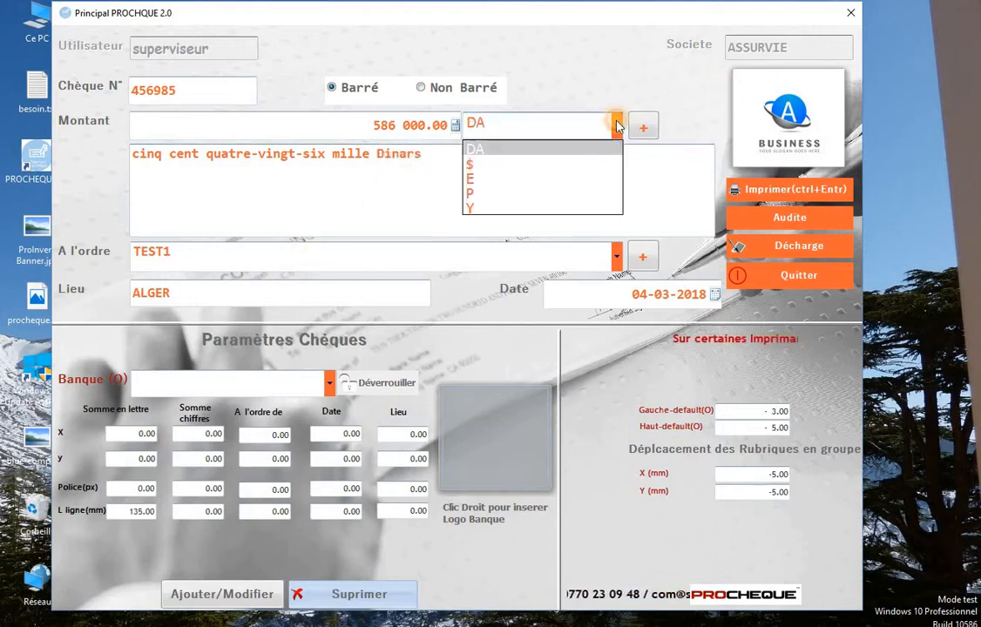
pyautogui.click(588, 151)
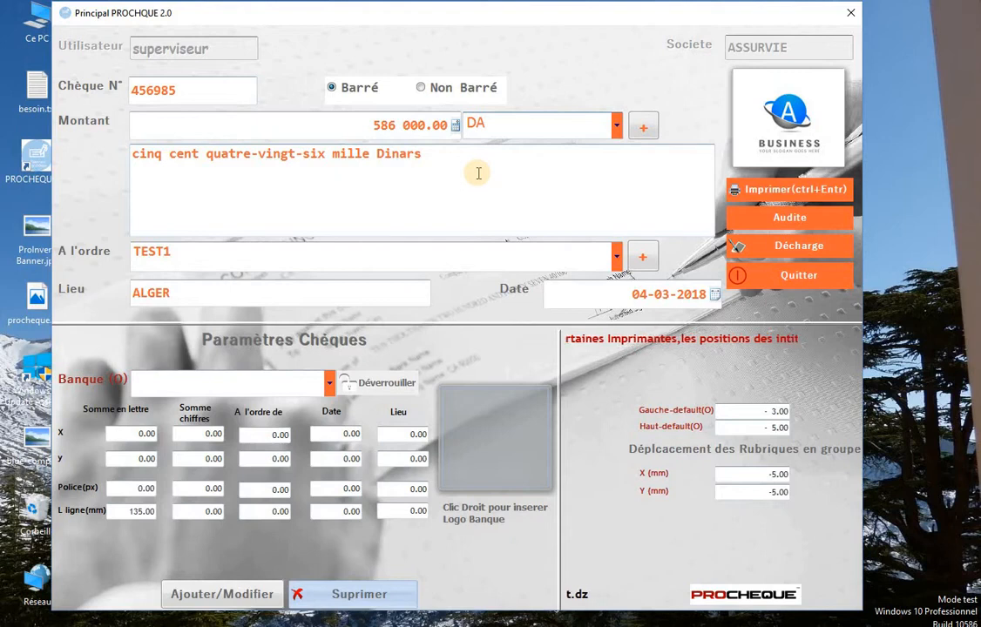
pyautogui.click(537, 262)
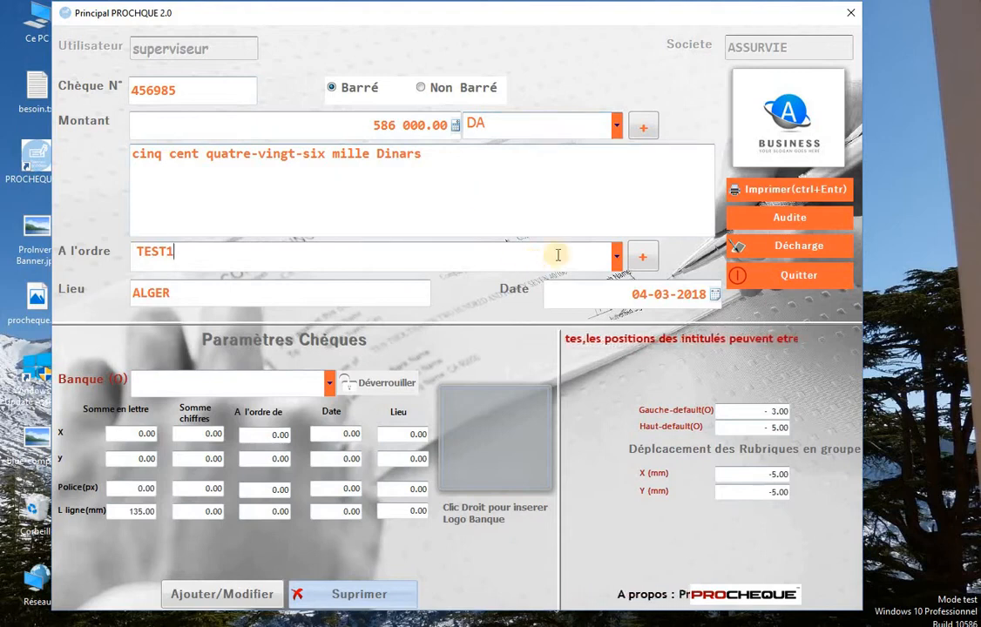
pyautogui.click(618, 255)
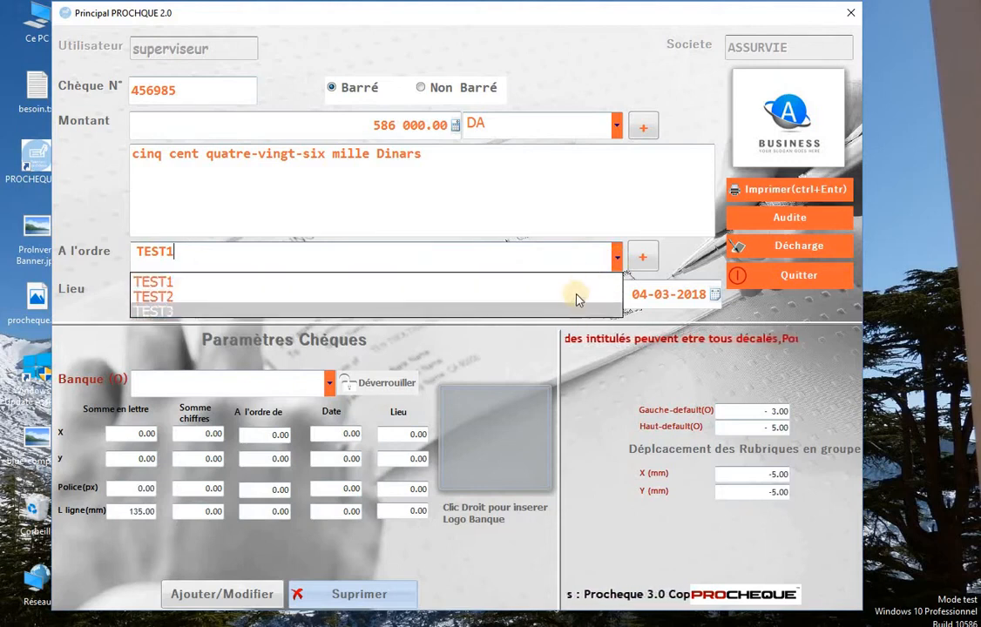
# Open the Liste des Fournisseurs and add suppliers TEST4 and TEST5.
pyautogui.click(616, 257)
pyautogui.click(617, 256)
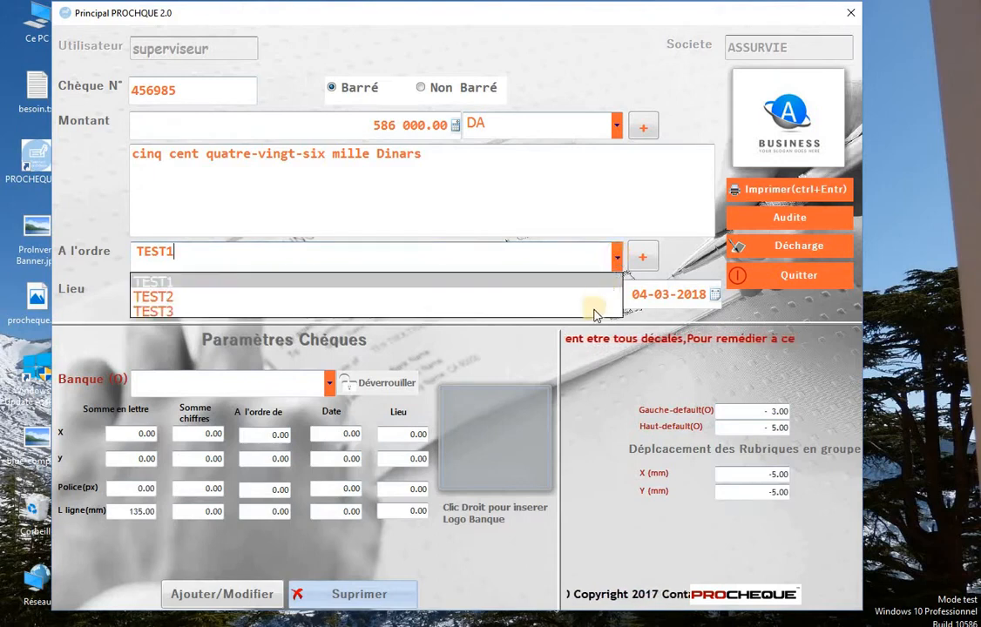
pyautogui.click(616, 257)
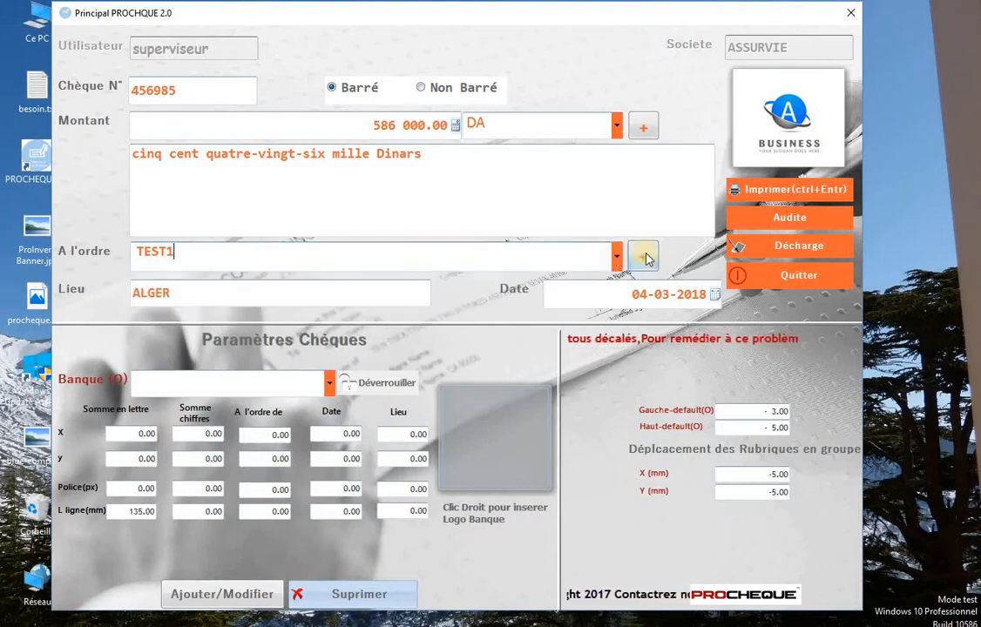
pyautogui.click(645, 258)
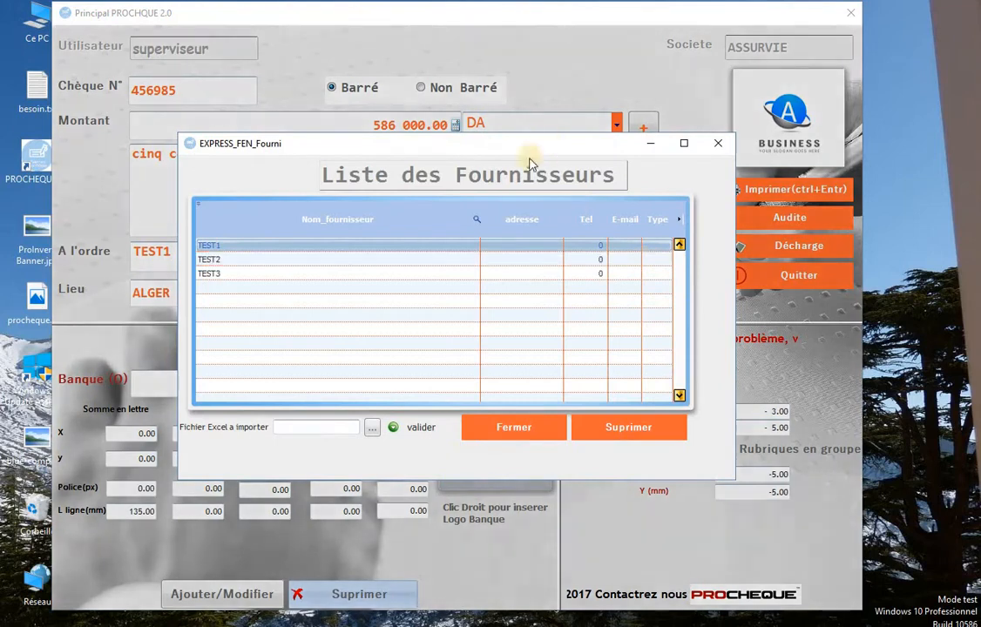
pyautogui.click(349, 260)
pyautogui.click(342, 288)
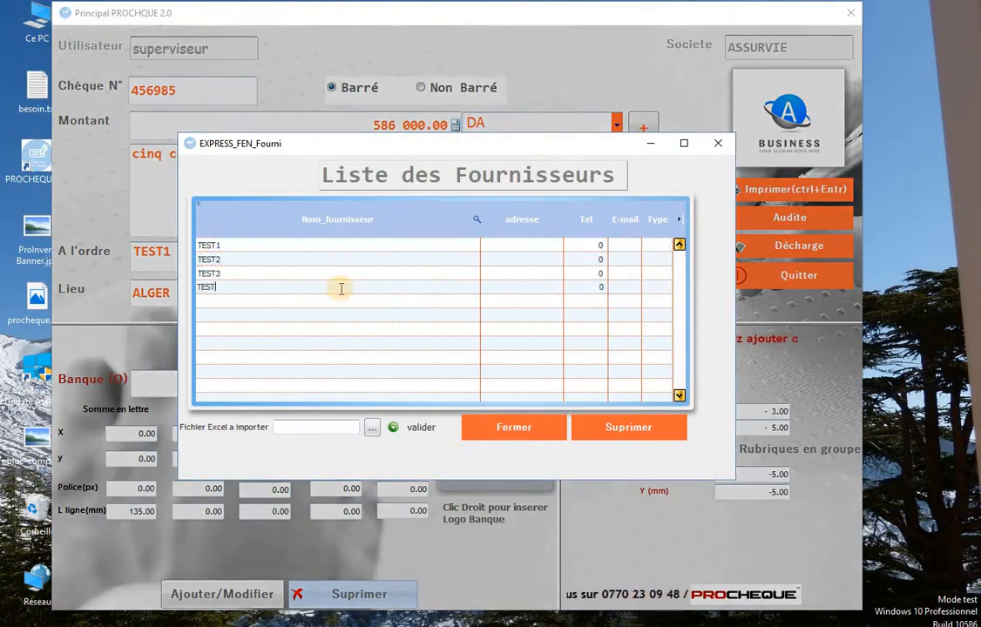
pyautogui.press('Tab')
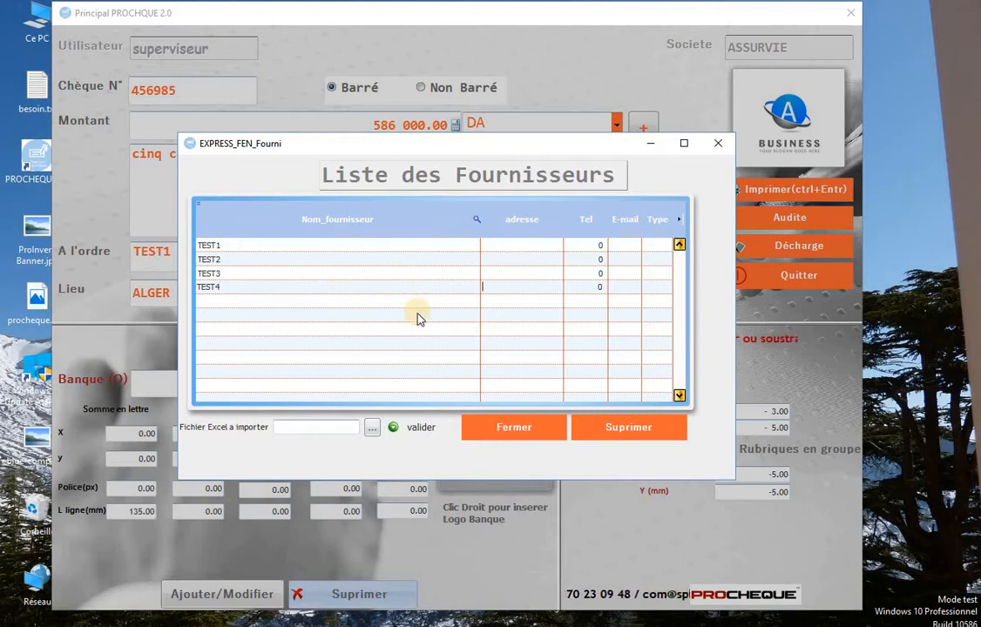
pyautogui.press('Tab')
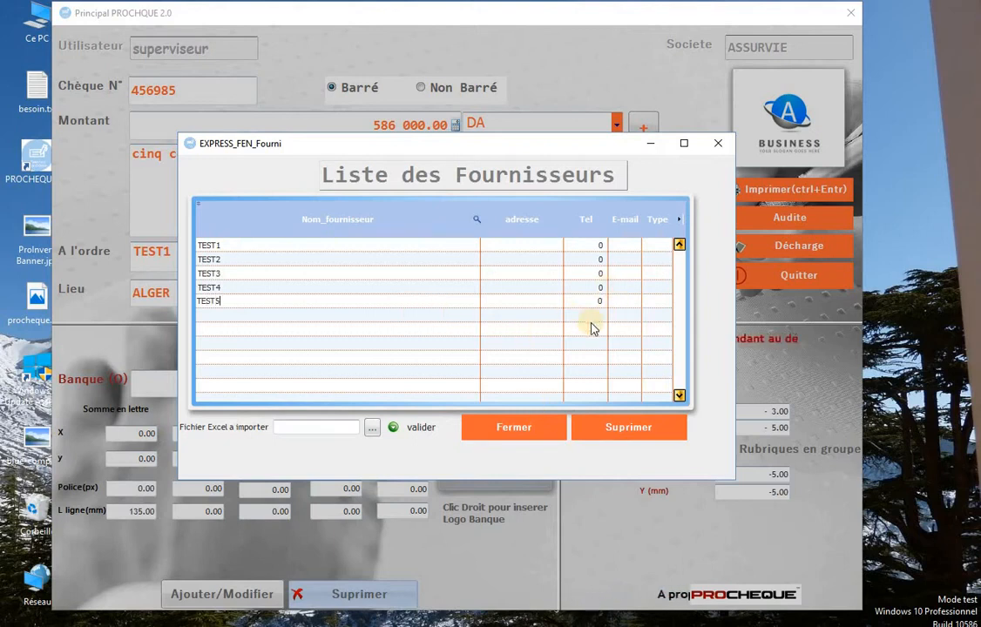
pyautogui.press('Tab')
pyautogui.press('Tab')
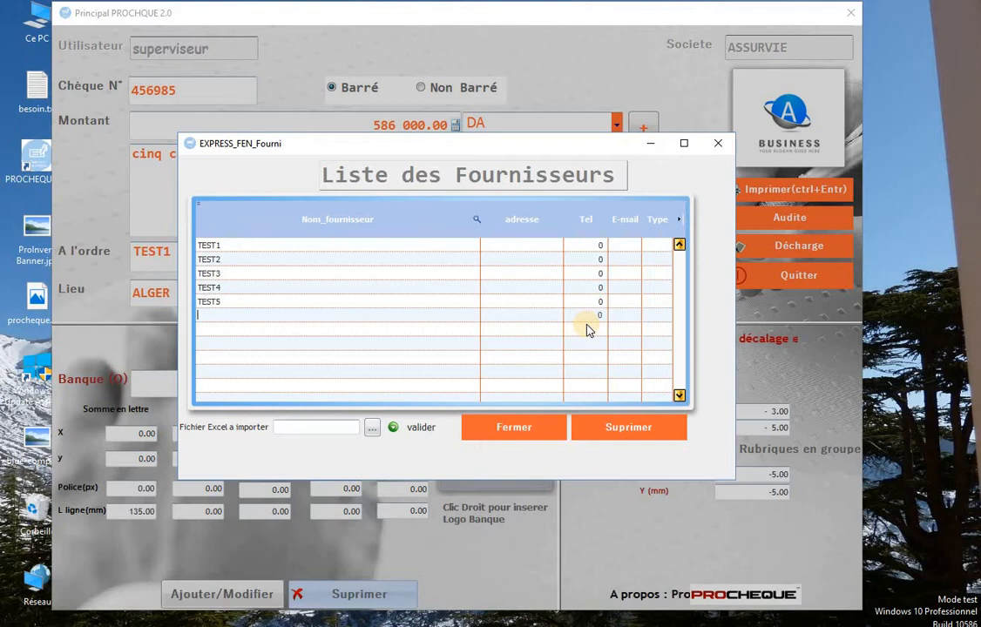
# Cancel the Excel supplier import, close the list, and view payees TEST1 to TEST5.
pyautogui.click(370, 430)
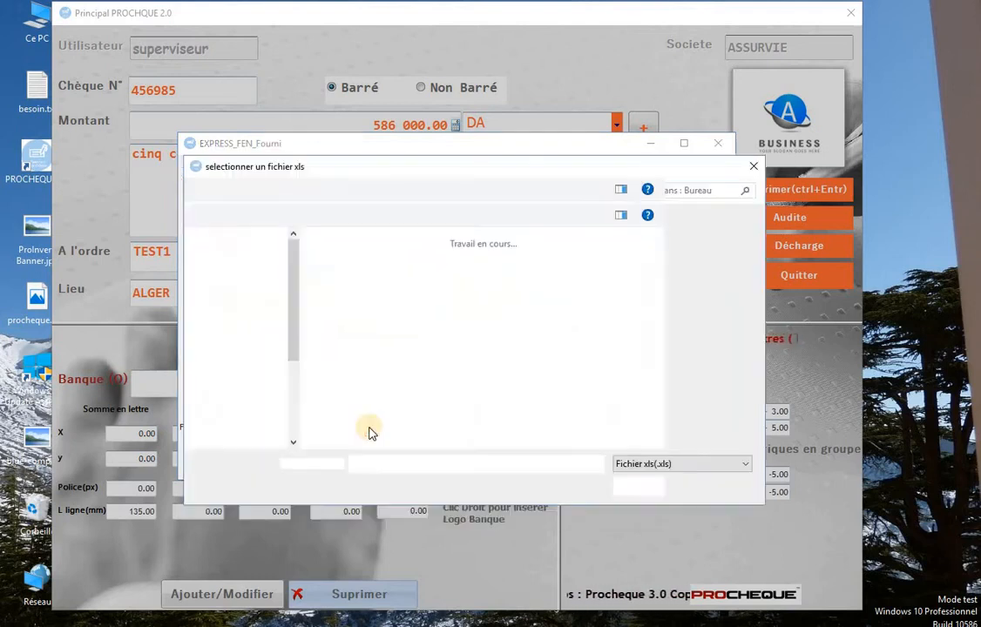
pyautogui.click(708, 487)
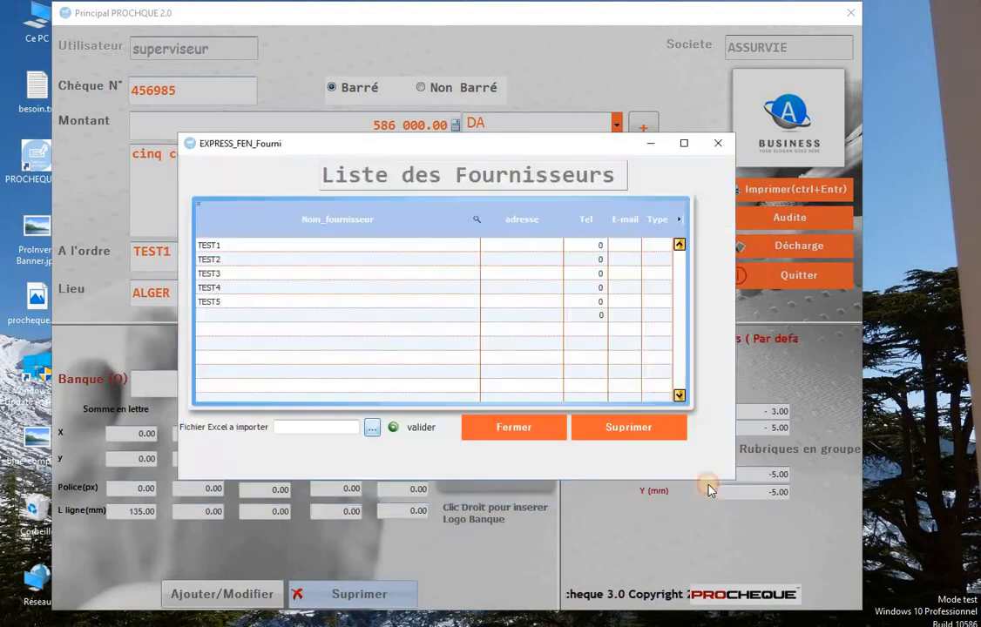
pyautogui.click(446, 371)
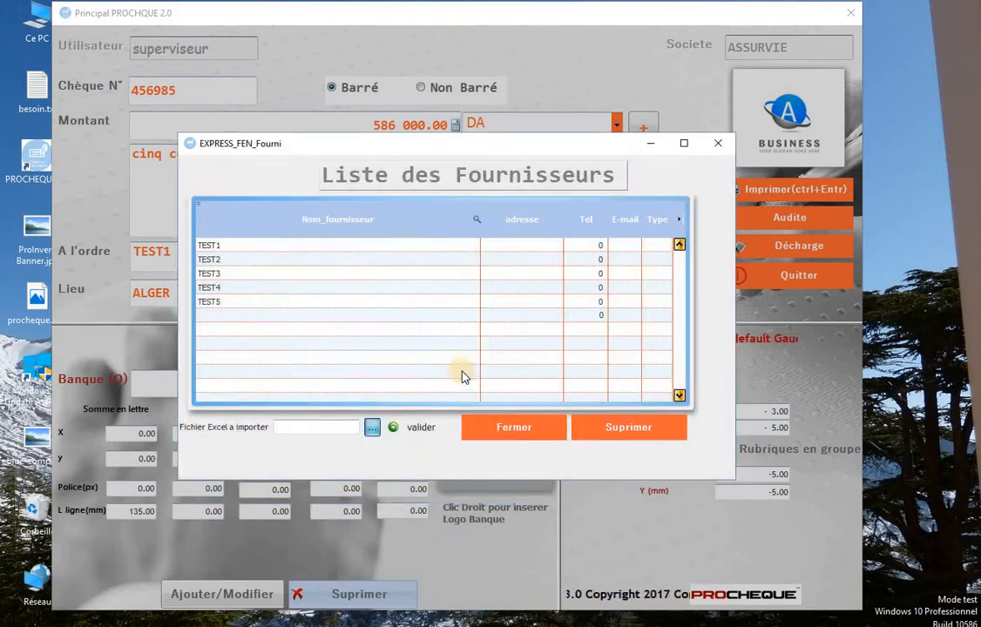
pyautogui.click(521, 426)
pyautogui.click(616, 257)
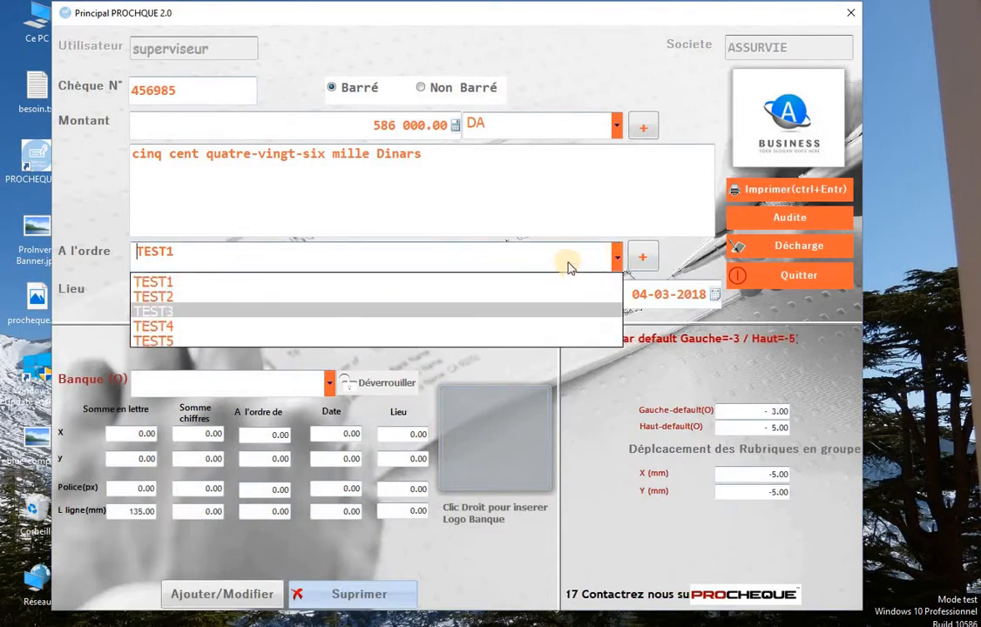
pyautogui.click(610, 256)
pyautogui.click(238, 287)
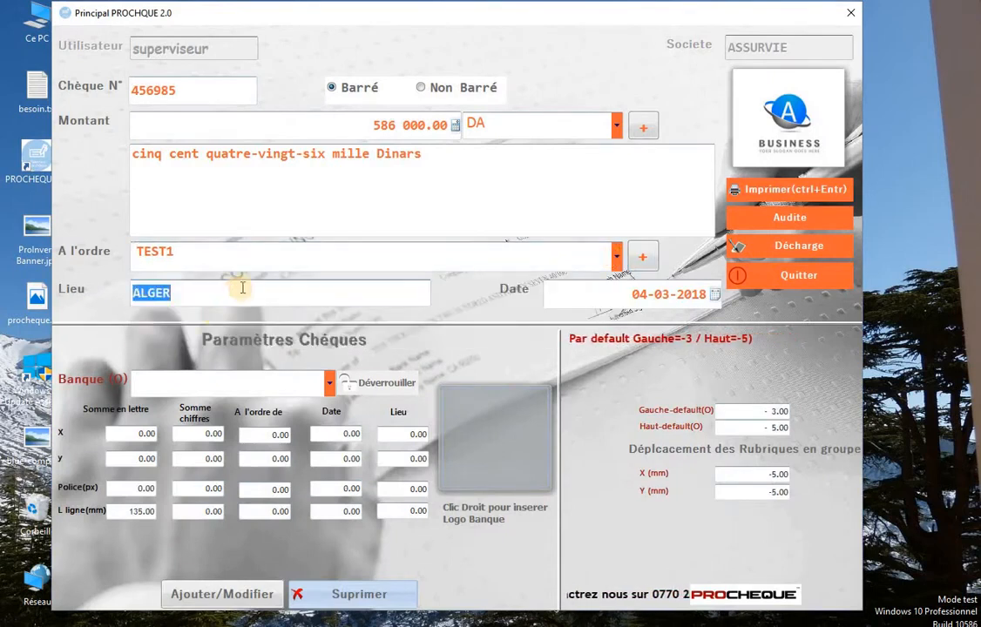
pyautogui.click(718, 296)
pyautogui.click(718, 296)
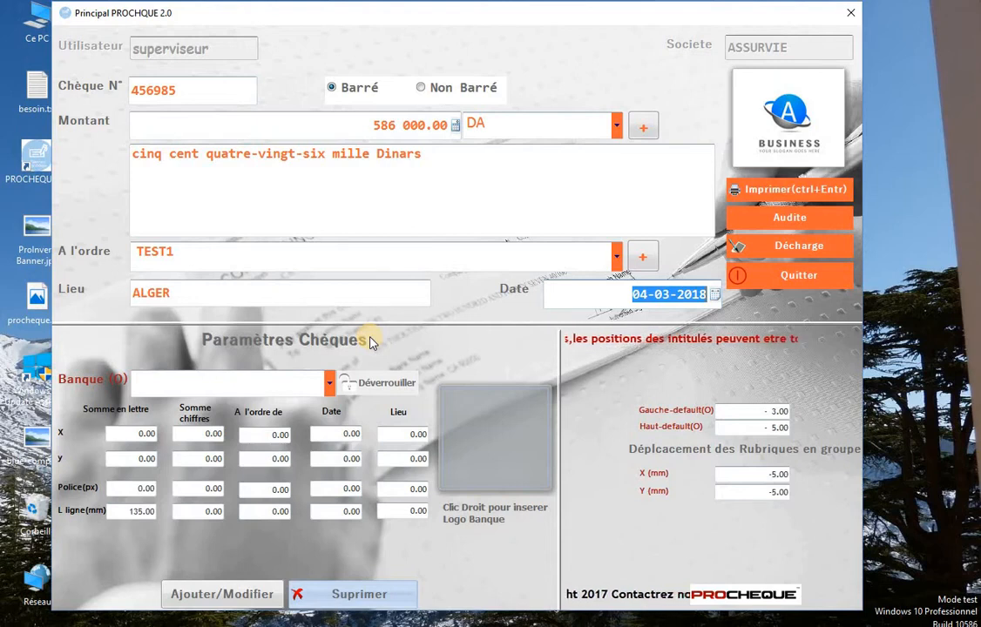
# Browse the Banque list, try CPA, then load the CNEP BANQUE template settings.
pyautogui.click(330, 384)
pyautogui.click(329, 383)
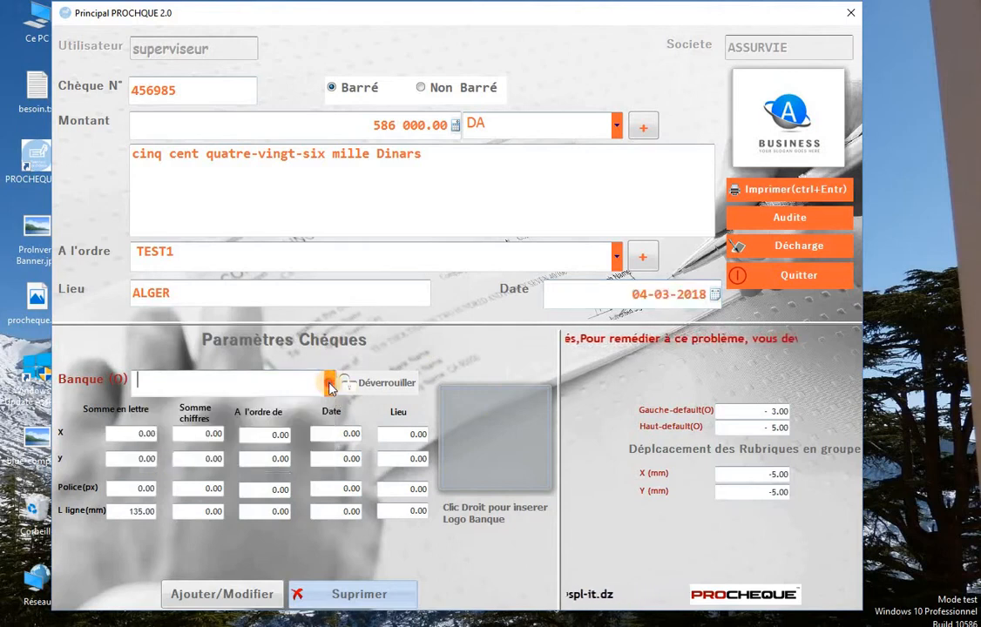
pyautogui.click(329, 383)
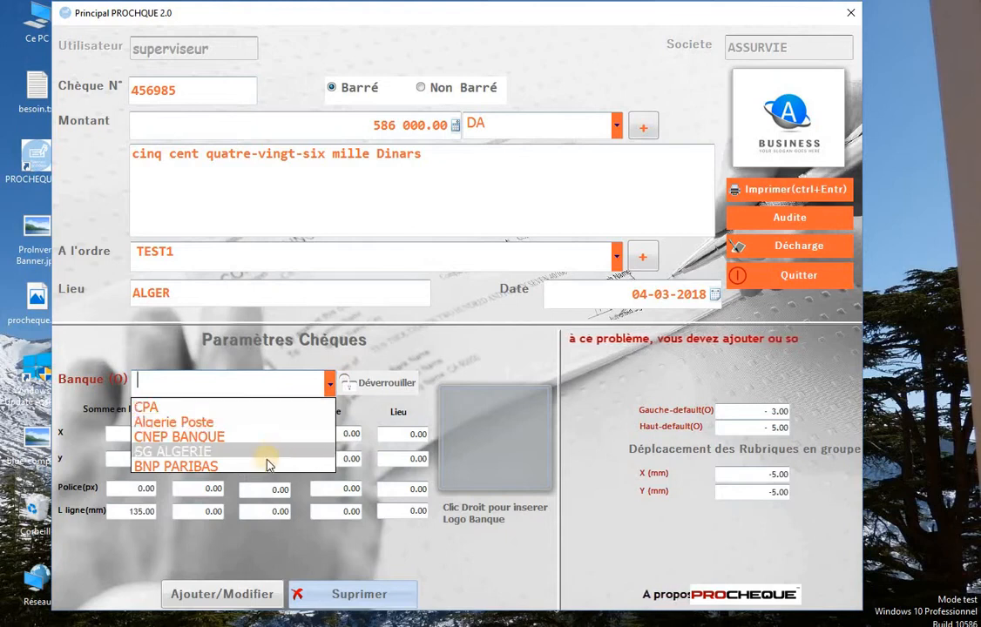
pyautogui.click(330, 384)
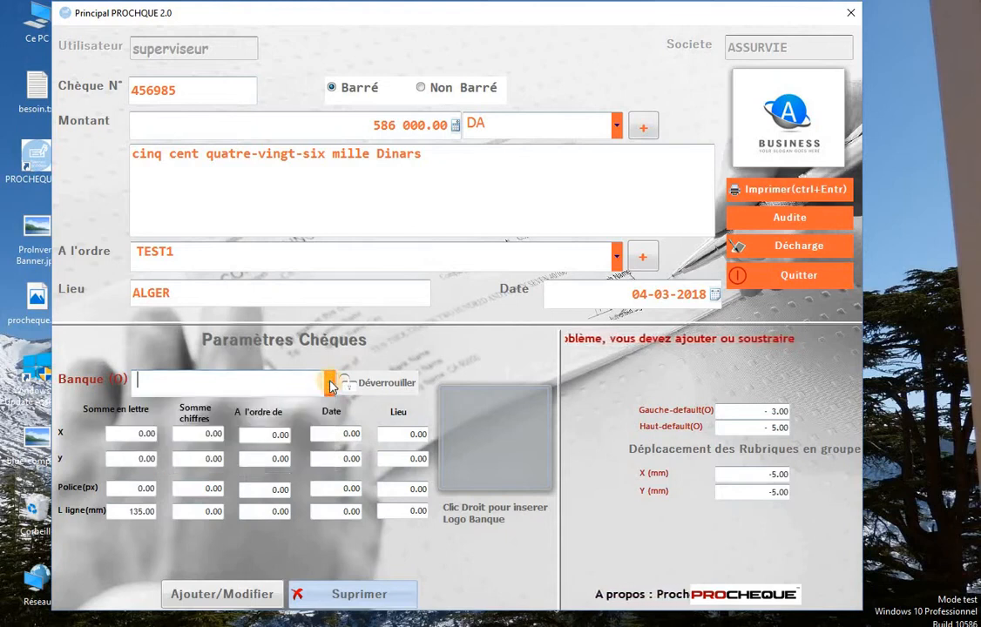
pyautogui.click(331, 384)
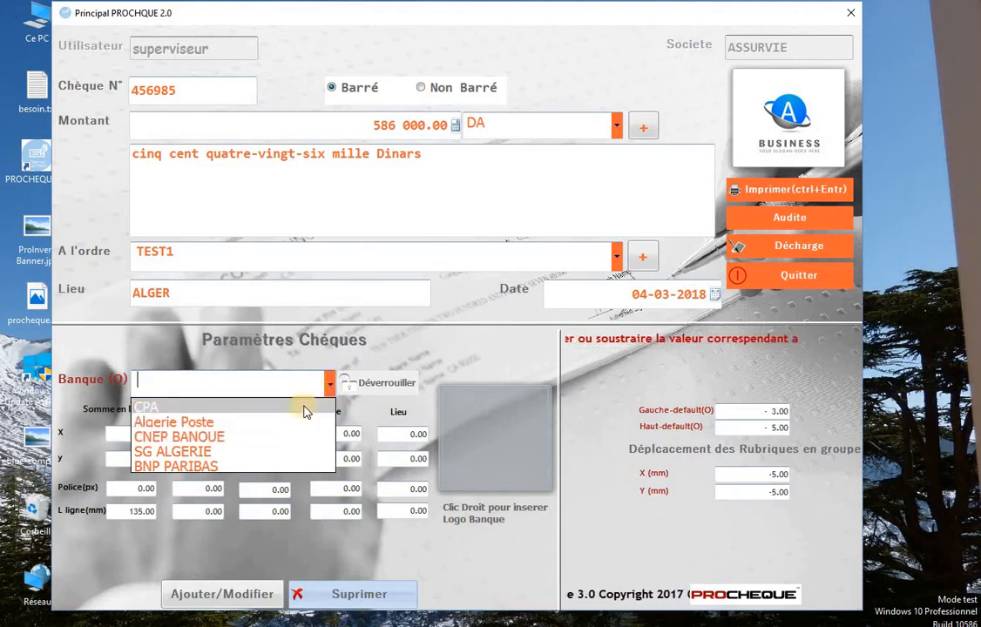
pyautogui.click(305, 407)
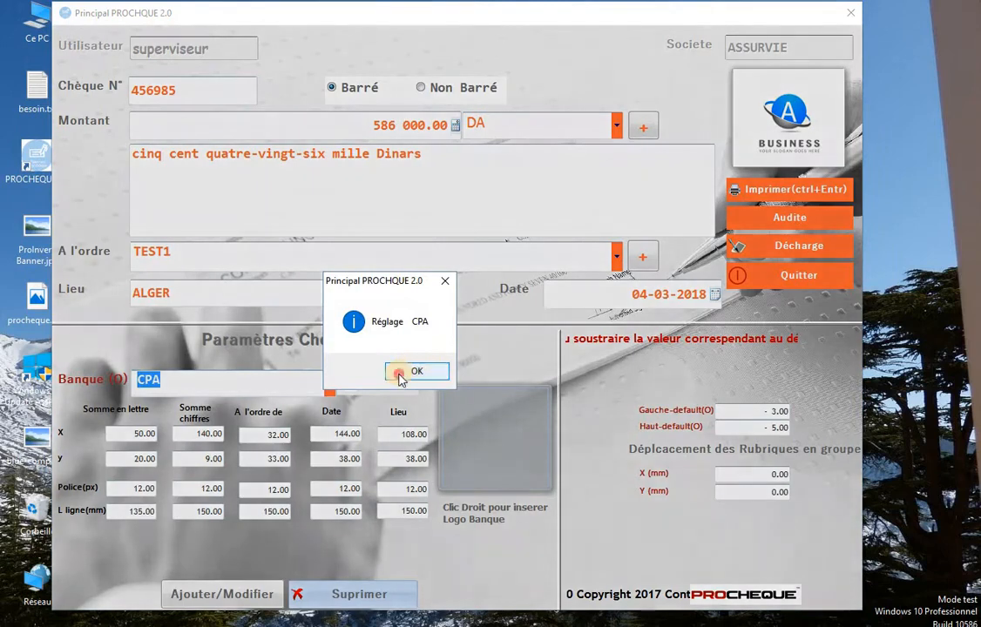
pyautogui.click(404, 372)
pyautogui.click(330, 385)
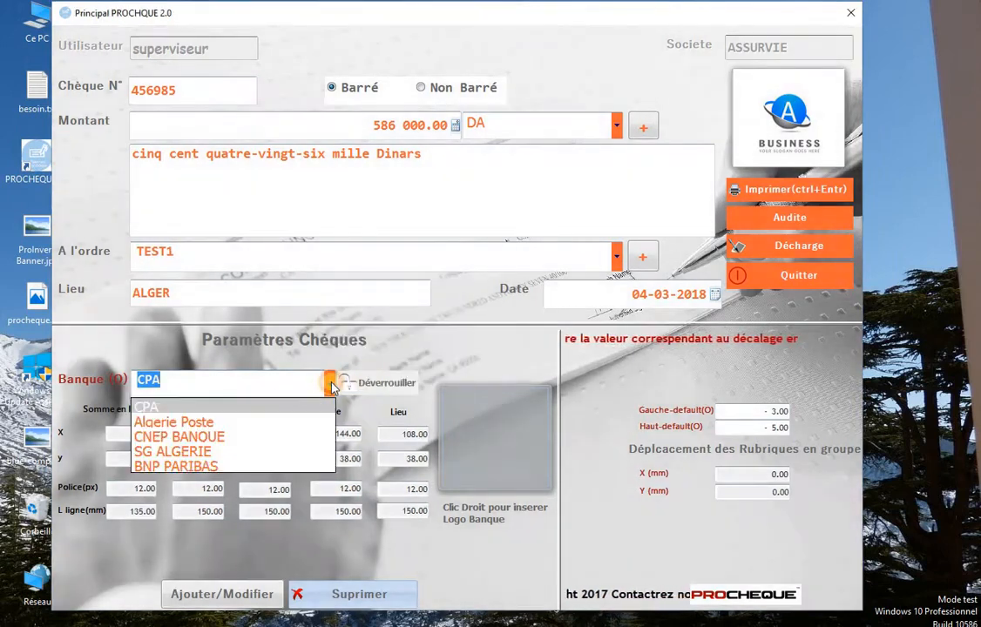
pyautogui.click(301, 436)
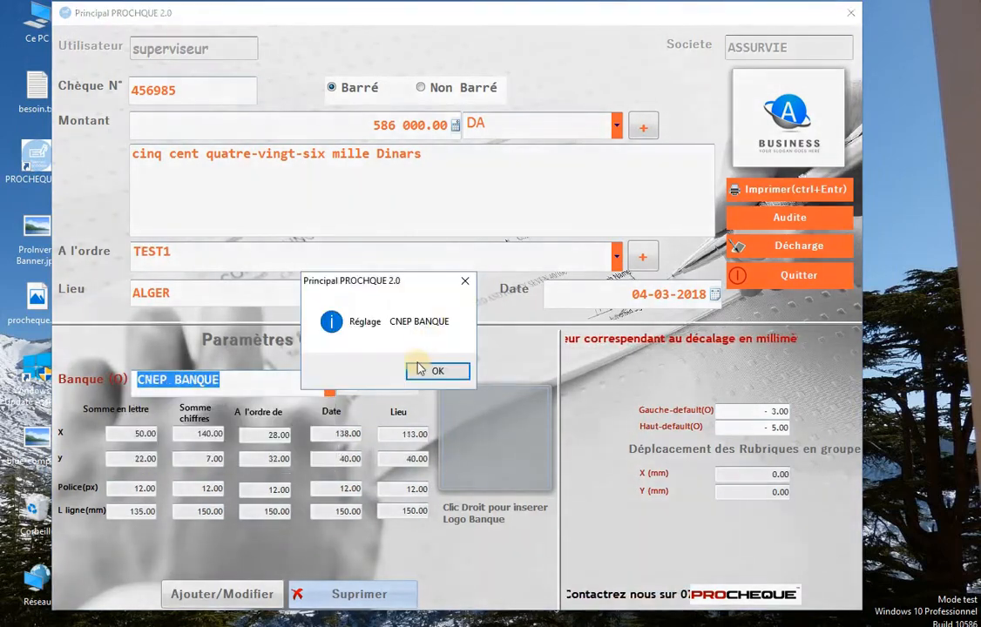
pyautogui.click(429, 371)
# Unlock the fields, set Somme en lettre y to 21, save the template, and clear the bank field.
pyautogui.click(376, 389)
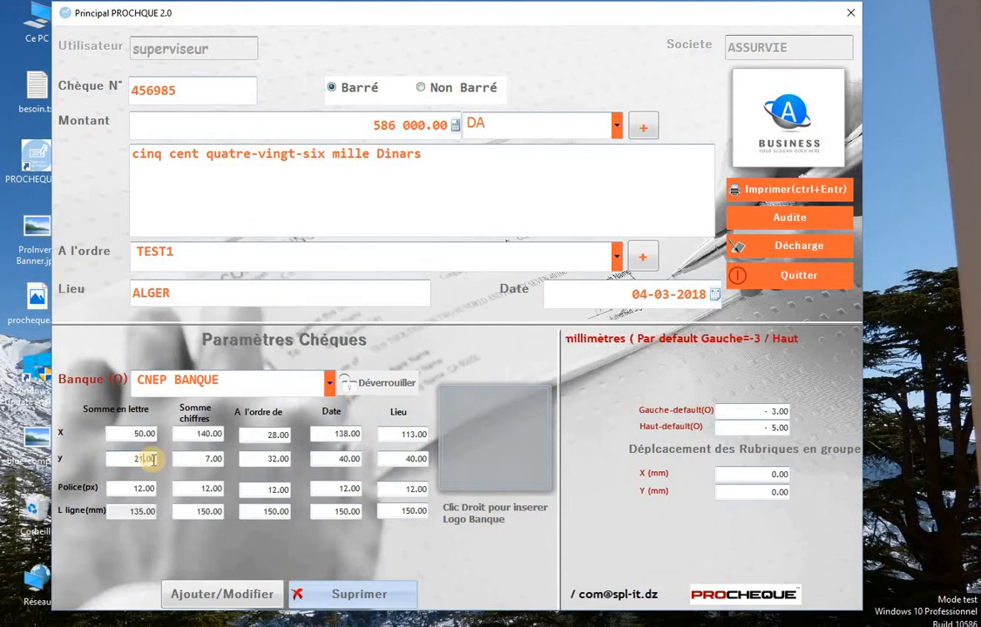
pyautogui.click(208, 459)
pyautogui.click(209, 596)
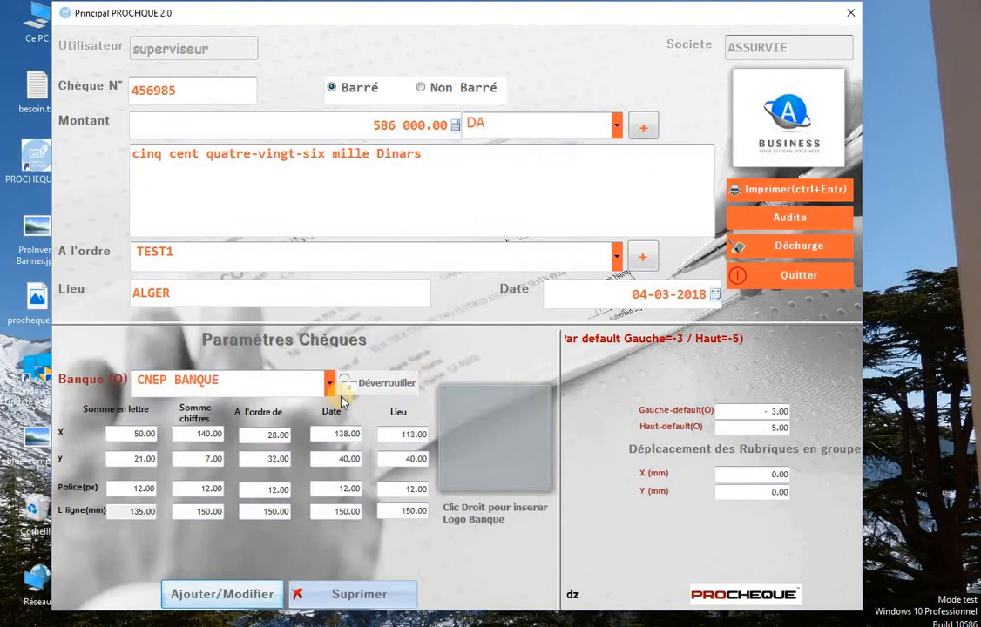
pyautogui.click(294, 383)
pyautogui.press('BackSpace')
pyautogui.press('BackSpace')
pyautogui.press('BackSpace')
pyautogui.press('BackSpace')
pyautogui.press('BackSpace')
pyautogui.press('BackSpace')
pyautogui.press('BackSpace')
pyautogui.press('BackSpace')
pyautogui.press('BackSpace')
pyautogui.press('BackSpace')
pyautogui.press('BackSpace')
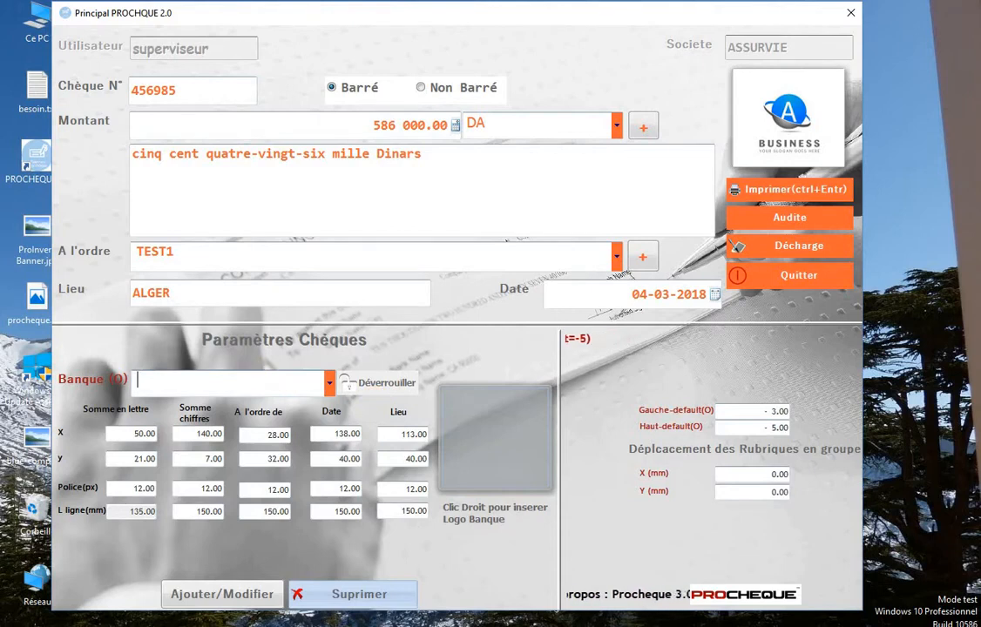
# Bring up schema.png in Photos, move and enlarge its window over the form, then minimize it.
pyautogui.moveTo(431, 626)
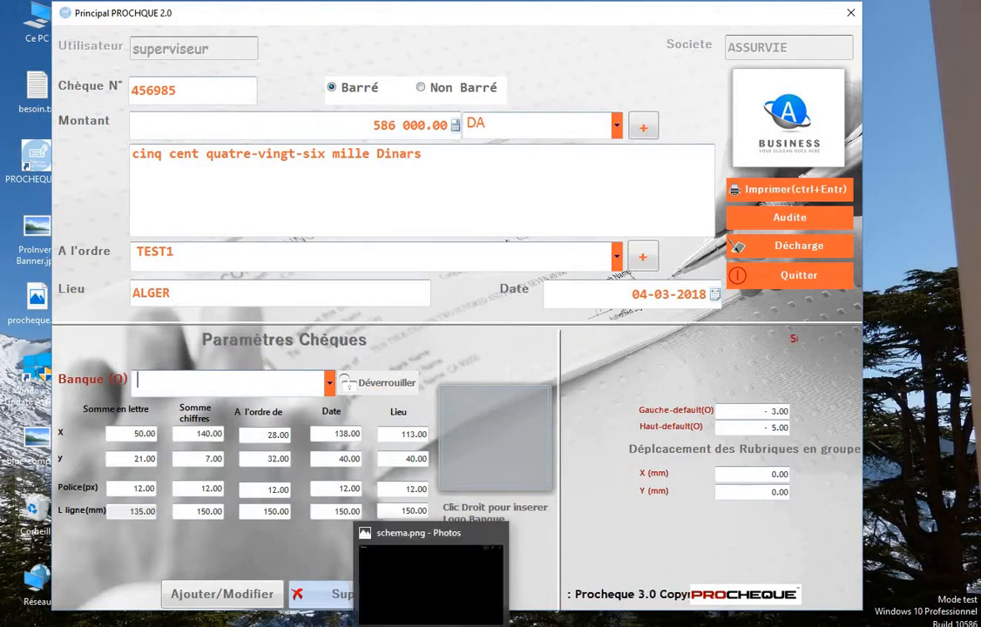
pyautogui.click(453, 588)
pyautogui.moveTo(555, 42); pyautogui.dragTo(430, 93)
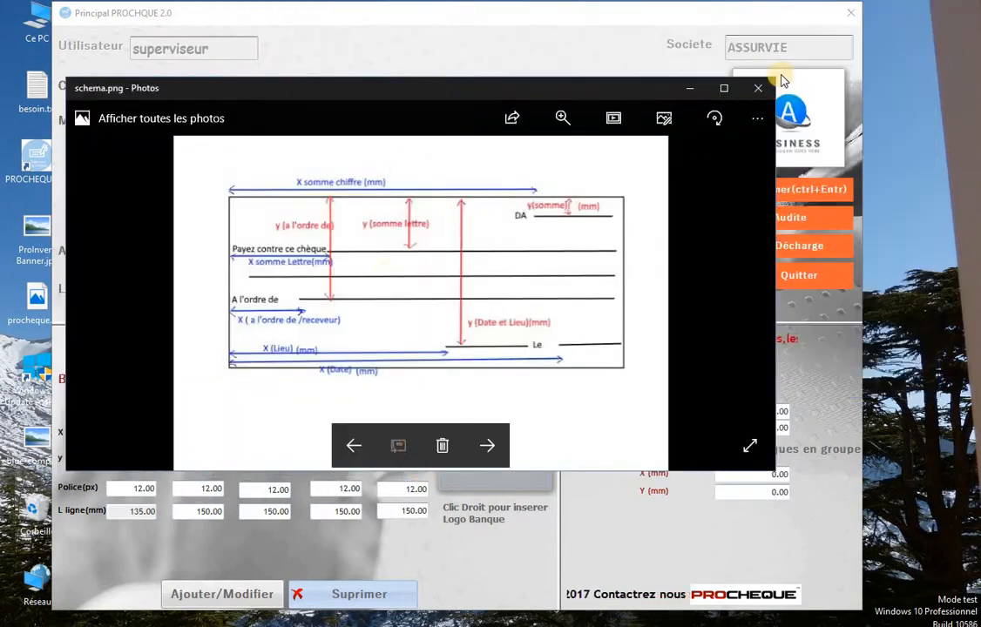
pyautogui.moveTo(779, 268); pyautogui.dragTo(897, 268)
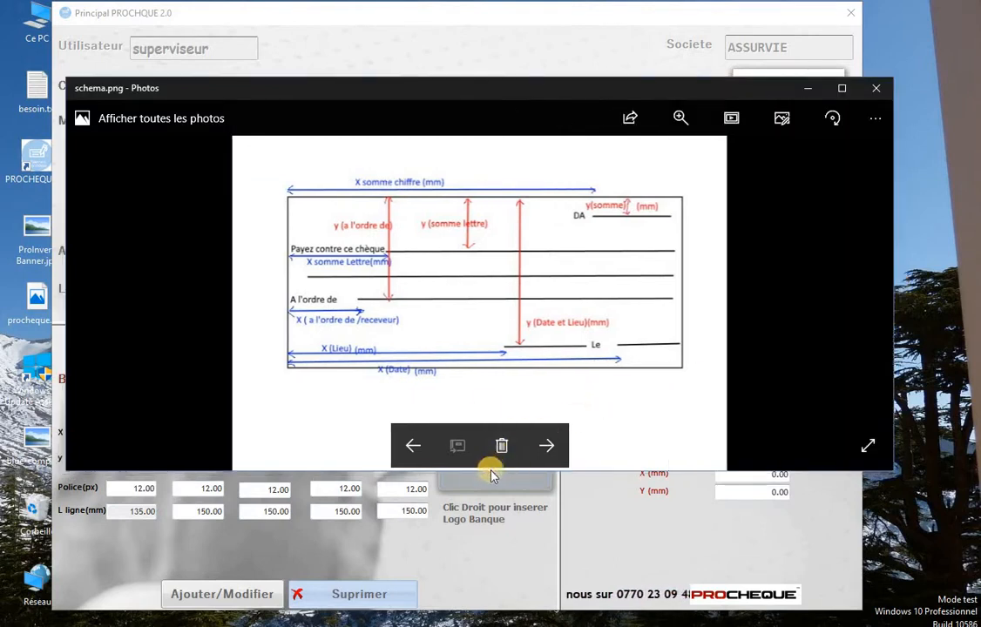
pyautogui.moveTo(550, 79); pyautogui.dragTo(565, 17)
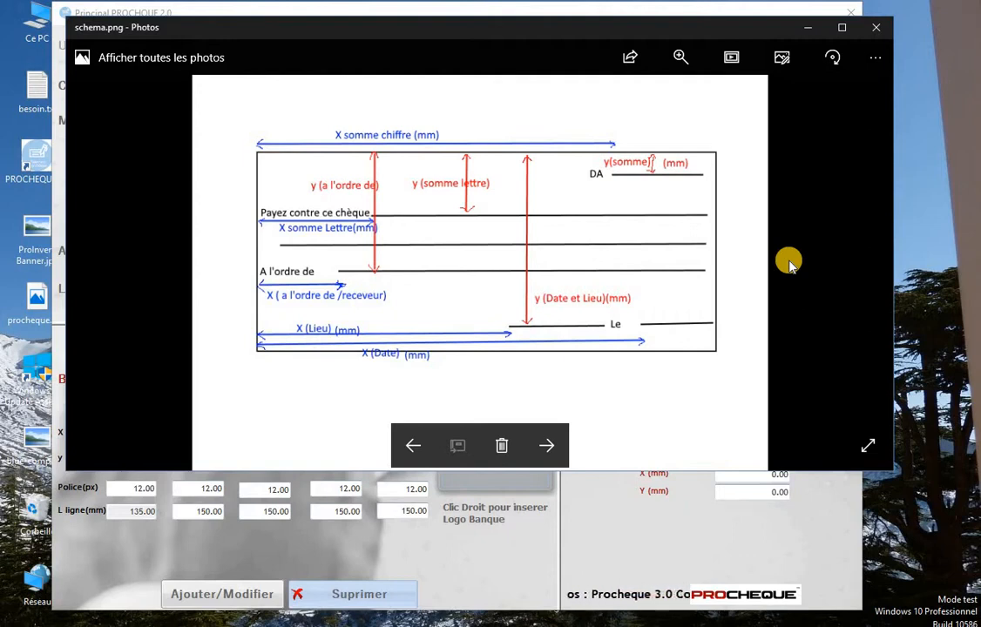
pyautogui.click(806, 32)
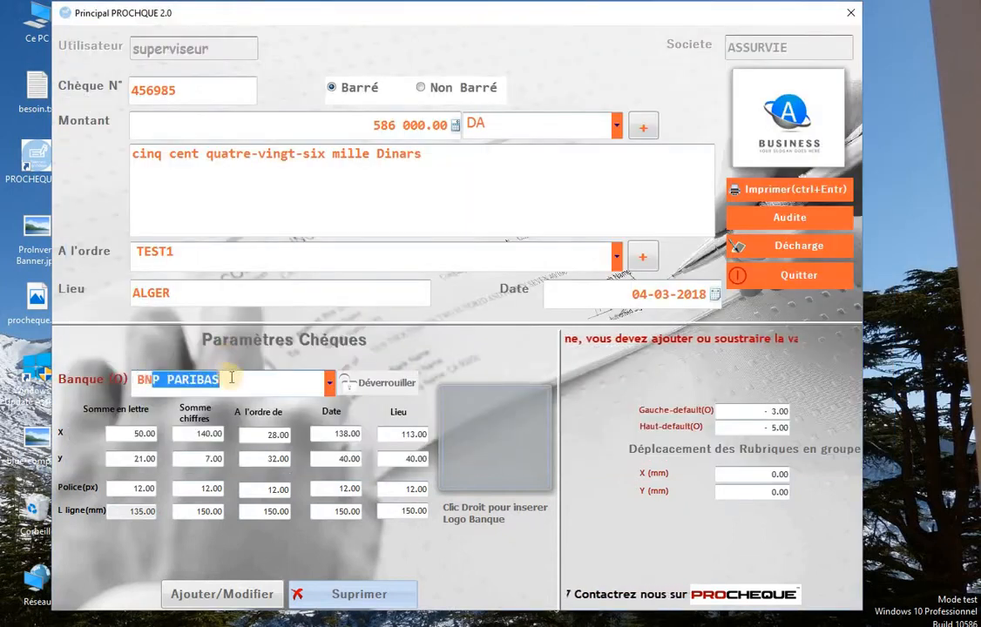
pyautogui.click(244, 381)
pyautogui.click(114, 438)
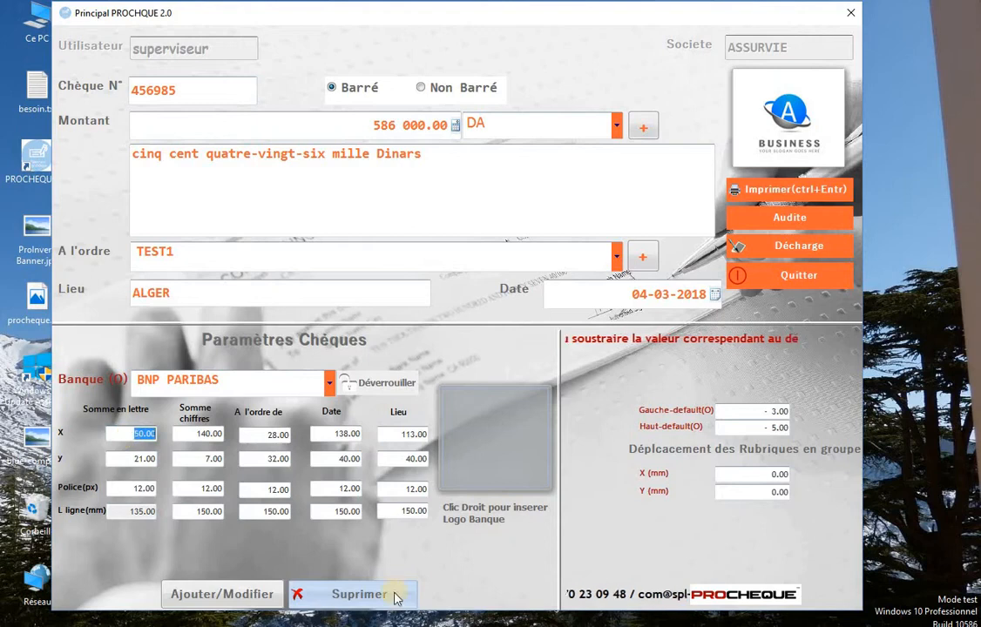
pyautogui.moveTo(446, 621)
pyautogui.click(456, 594)
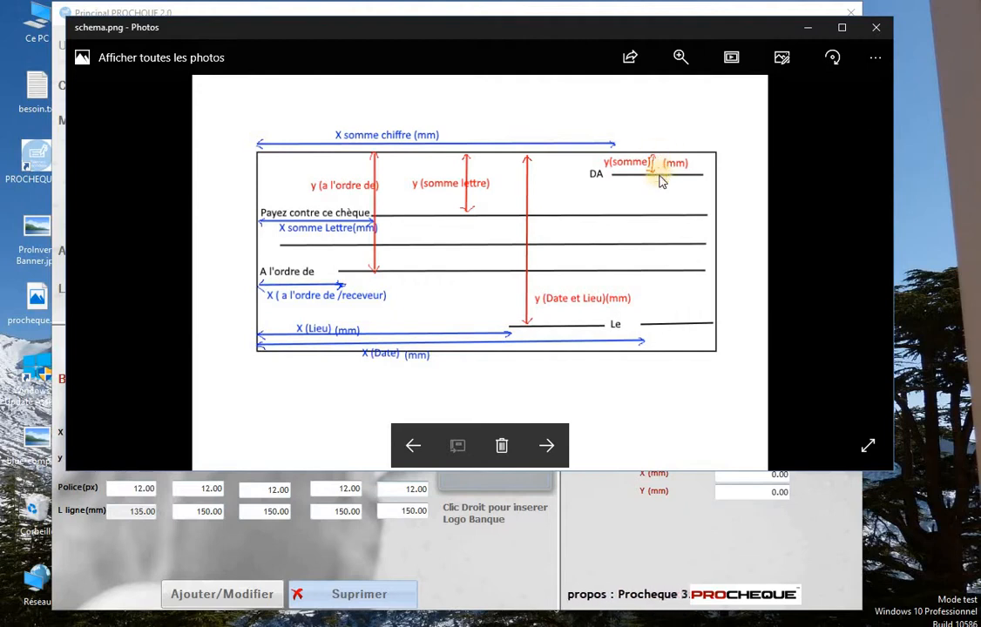
pyautogui.click(809, 31)
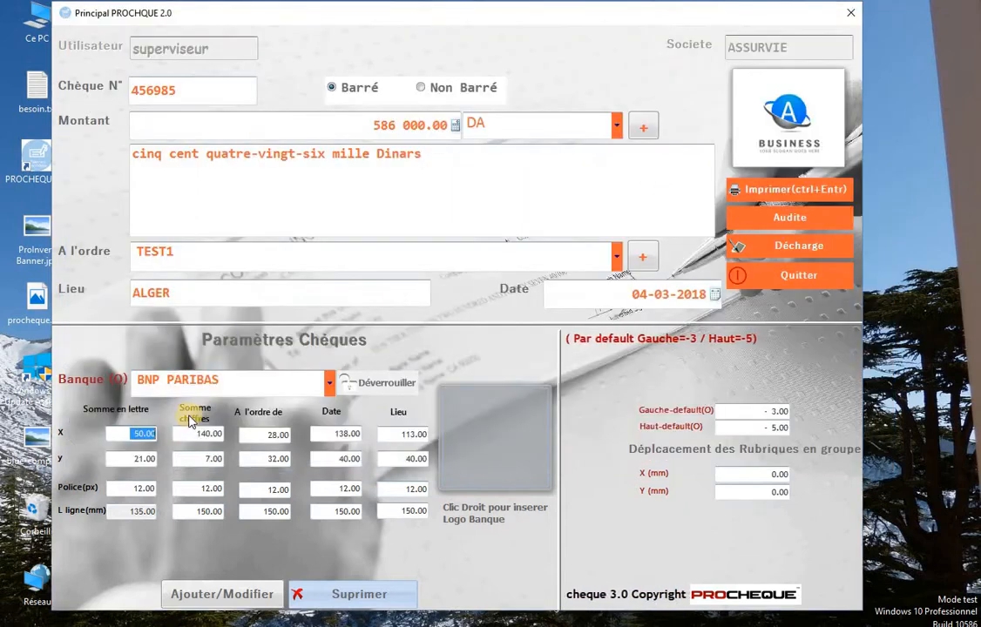
pyautogui.doubleClick(140, 434)
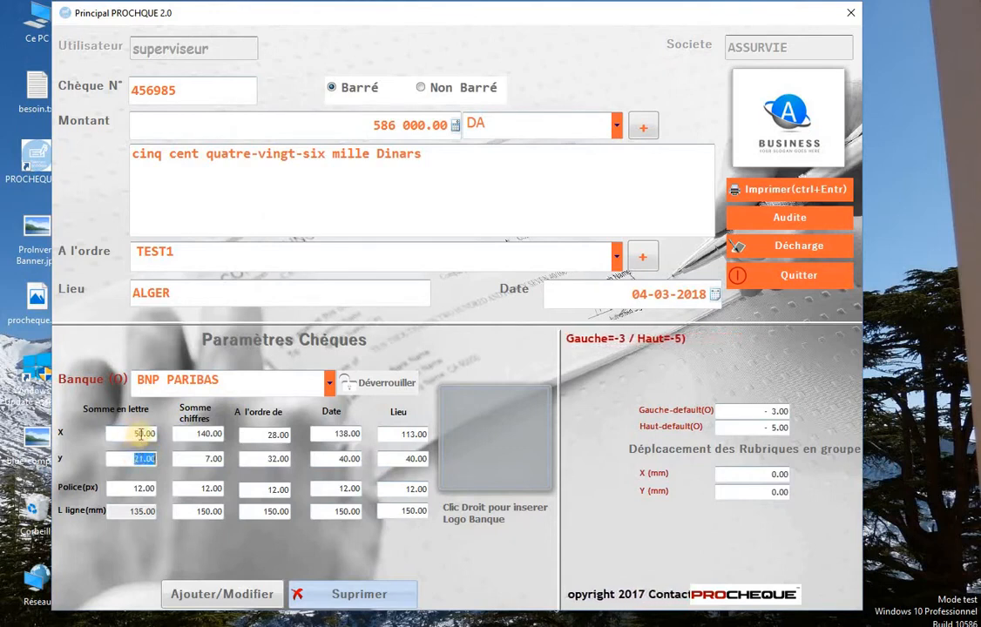
pyautogui.doubleClick(207, 434)
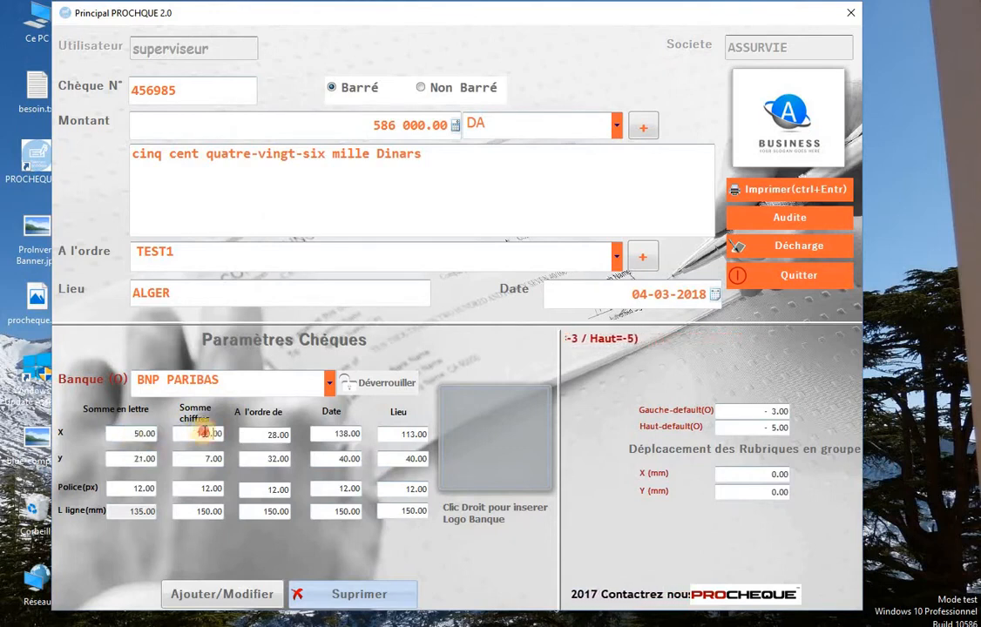
pyautogui.doubleClick(208, 457)
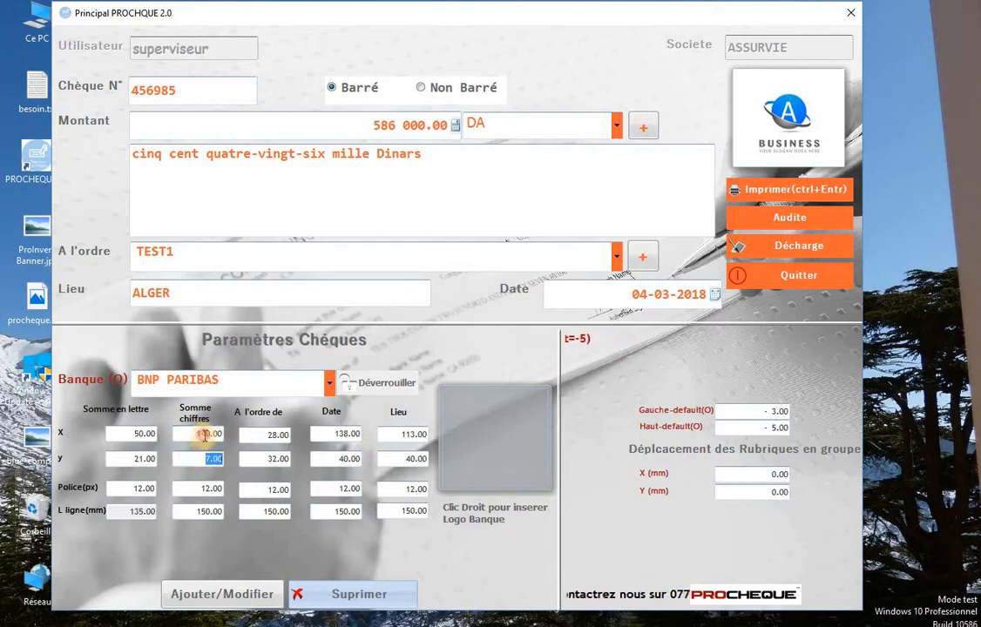
pyautogui.doubleClick(207, 434)
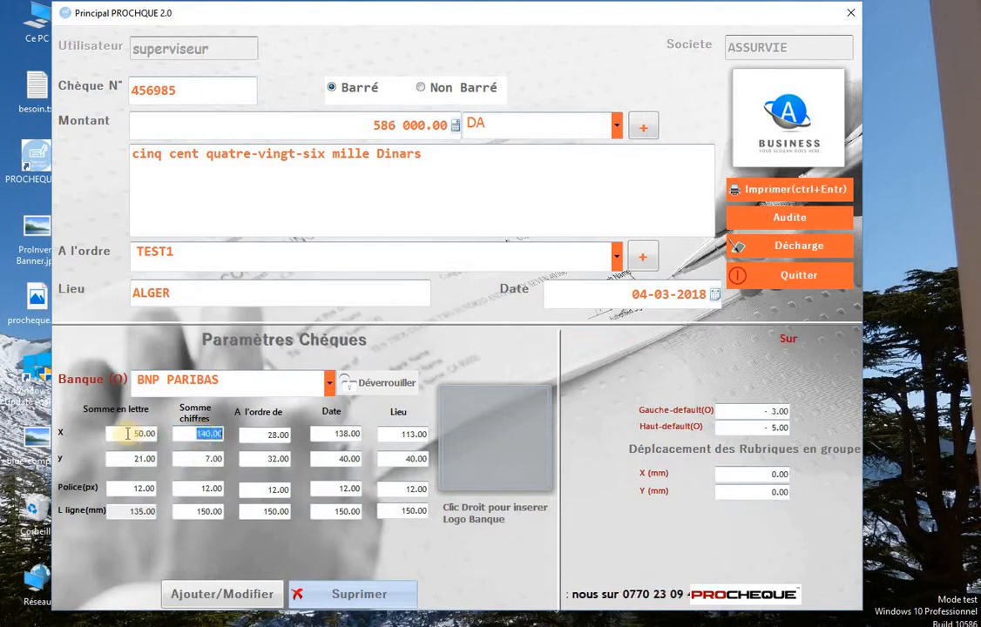
pyautogui.doubleClick(128, 433)
pyautogui.doubleClick(208, 457)
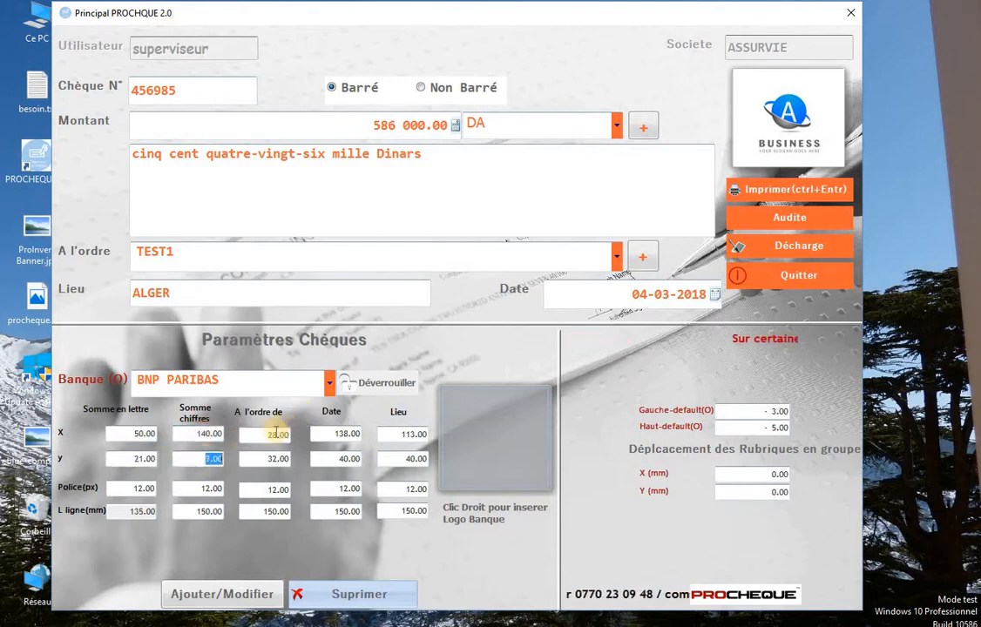
pyautogui.doubleClick(276, 432)
pyautogui.doubleClick(344, 434)
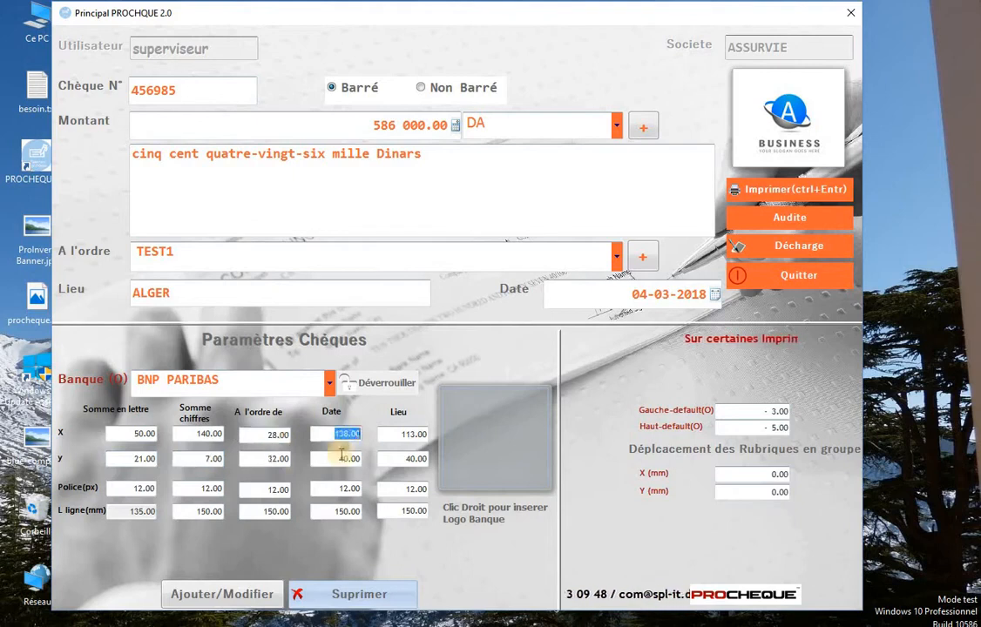
pyautogui.doubleClick(346, 458)
pyautogui.doubleClick(396, 433)
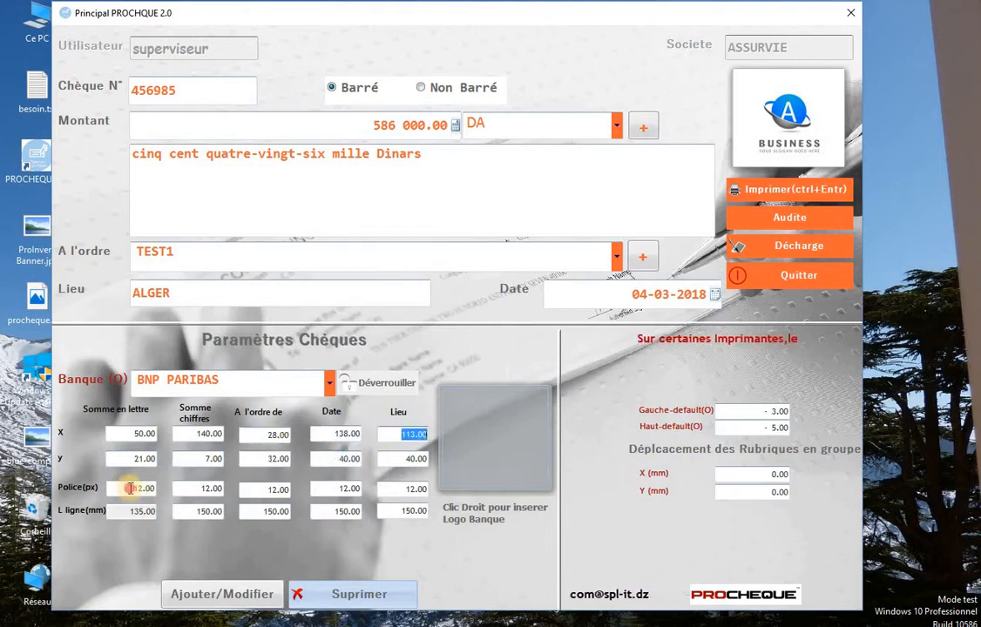
pyautogui.doubleClick(214, 488)
pyautogui.doubleClick(275, 489)
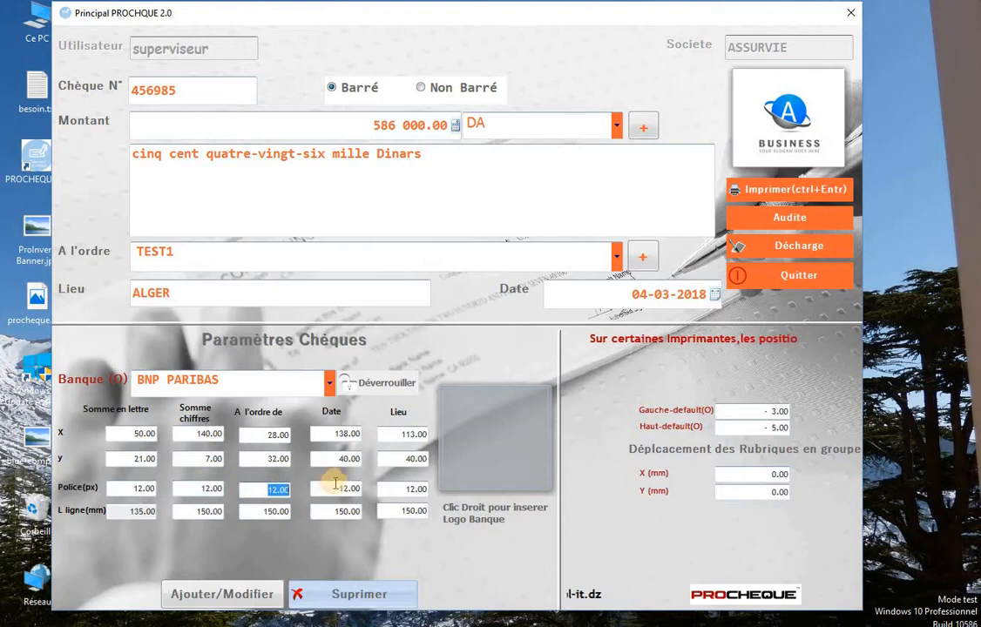
pyautogui.doubleClick(344, 489)
pyautogui.doubleClick(396, 489)
pyautogui.click(197, 511)
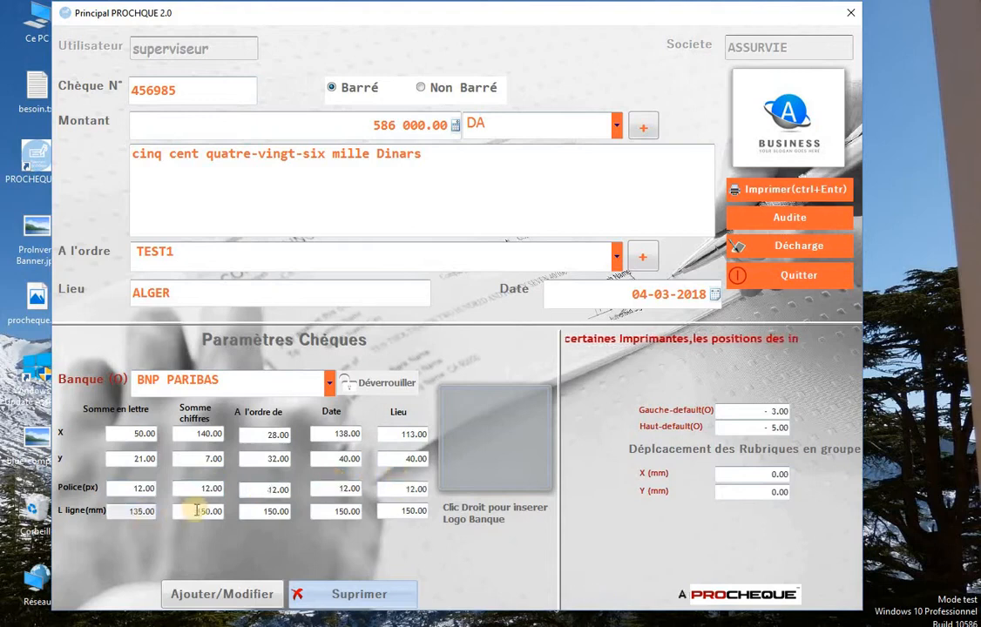
pyautogui.doubleClick(206, 511)
pyautogui.doubleClick(275, 511)
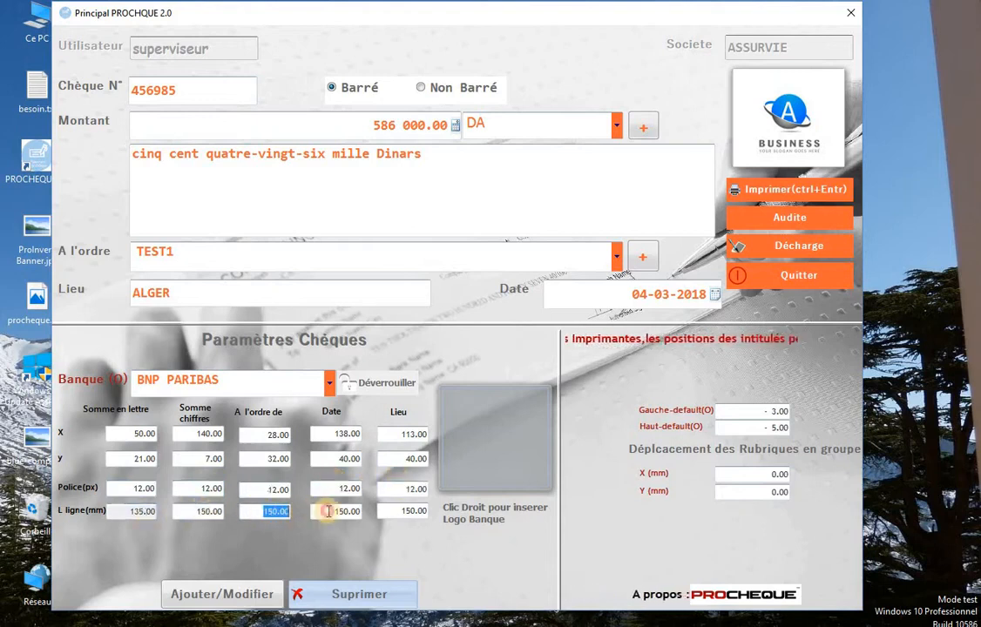
pyautogui.doubleClick(344, 512)
pyautogui.doubleClick(408, 510)
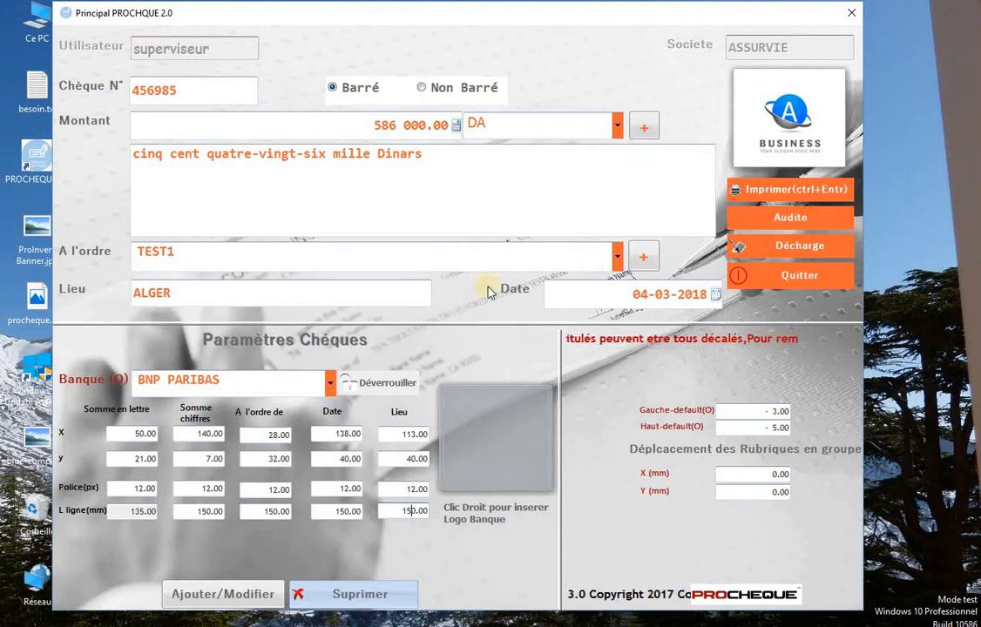
# Load the BNP PARIBAS template, unlock it, and delete it.
pyautogui.click(332, 381)
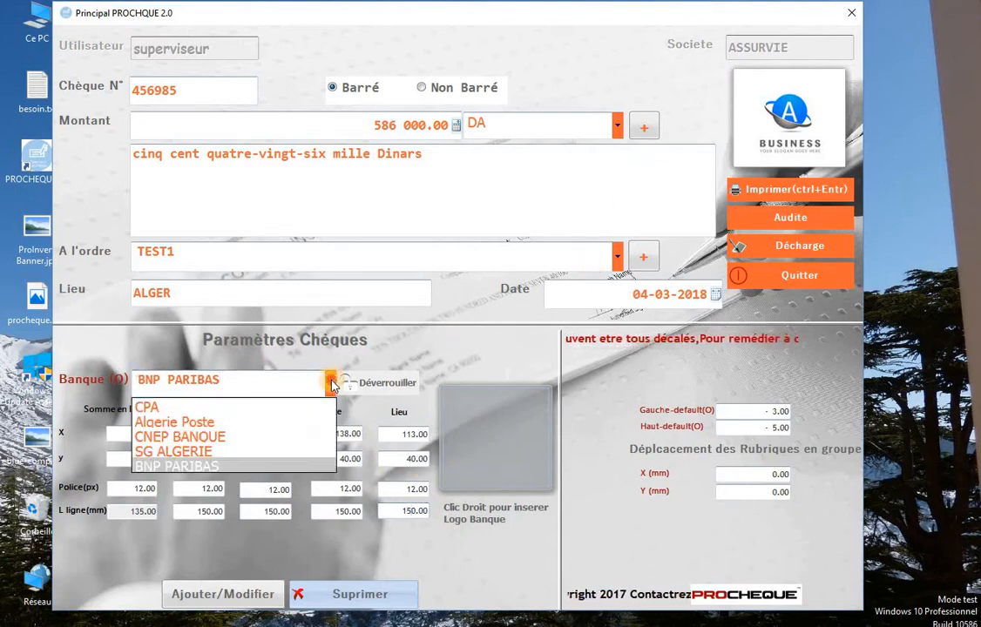
pyautogui.click(236, 467)
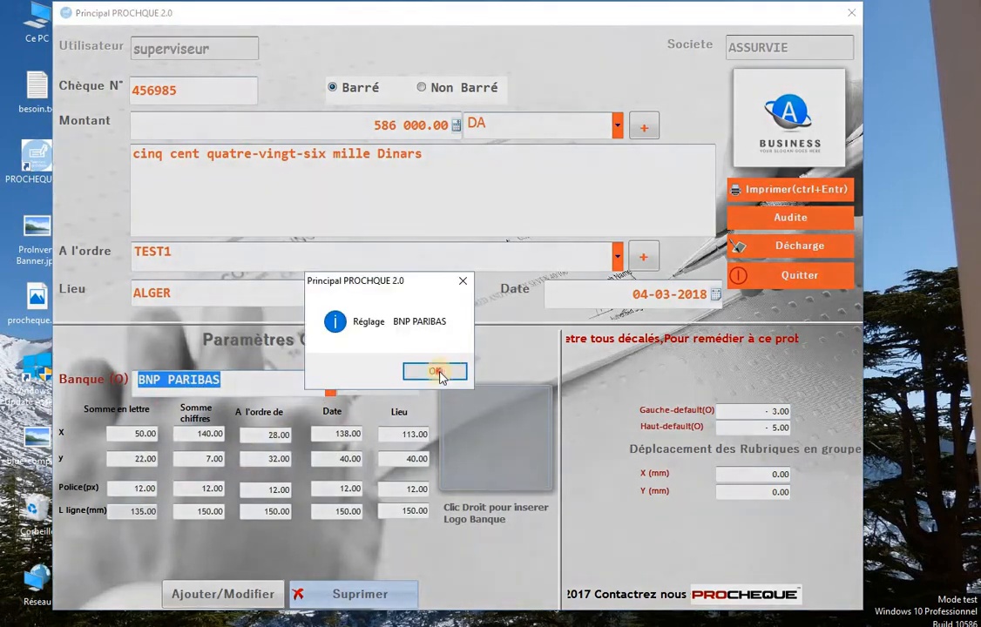
pyautogui.click(435, 372)
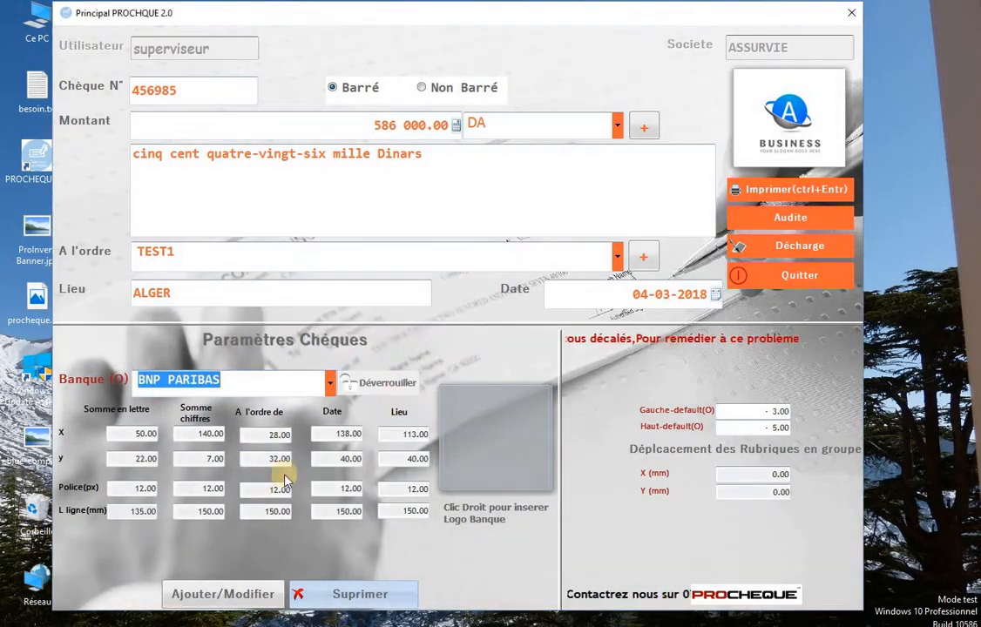
pyautogui.click(388, 392)
pyautogui.click(342, 596)
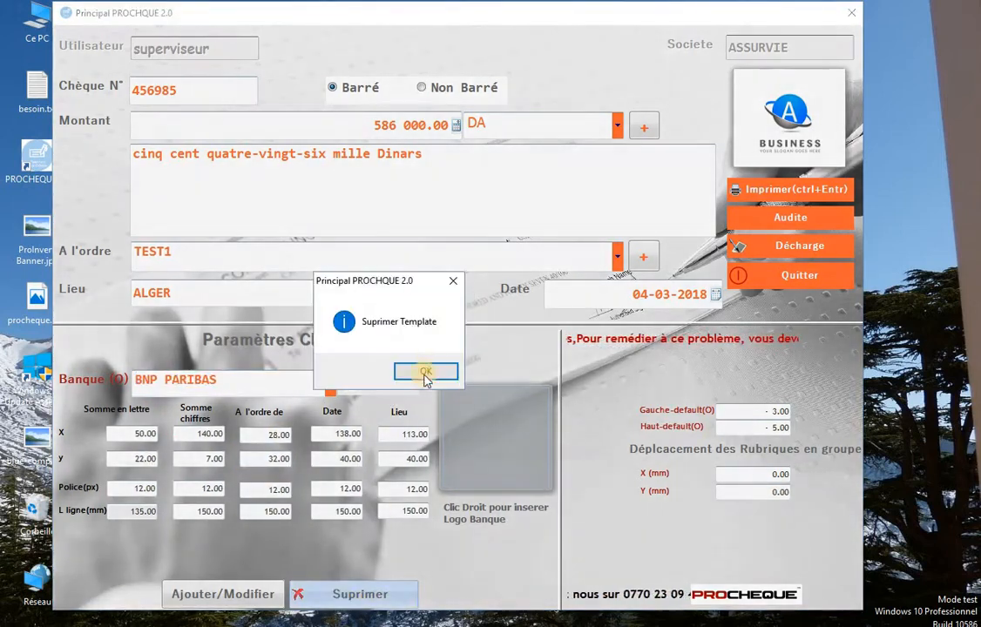
pyautogui.click(436, 369)
# Re-enter the bank name and save it as a new template with Ajouter/Modifier.
pyautogui.click(330, 386)
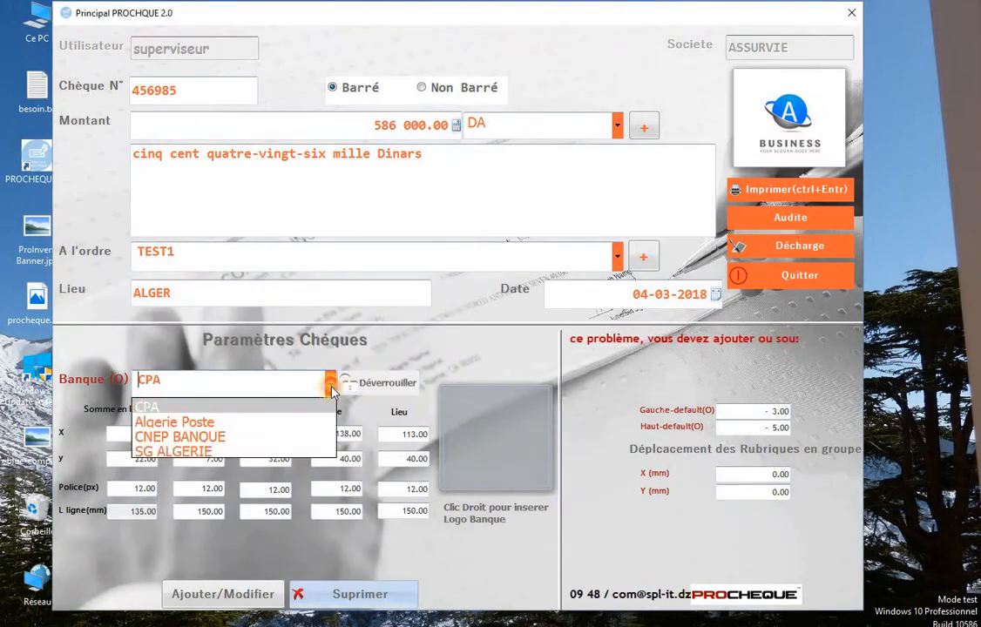
pyautogui.click(279, 383)
pyautogui.click(94, 384)
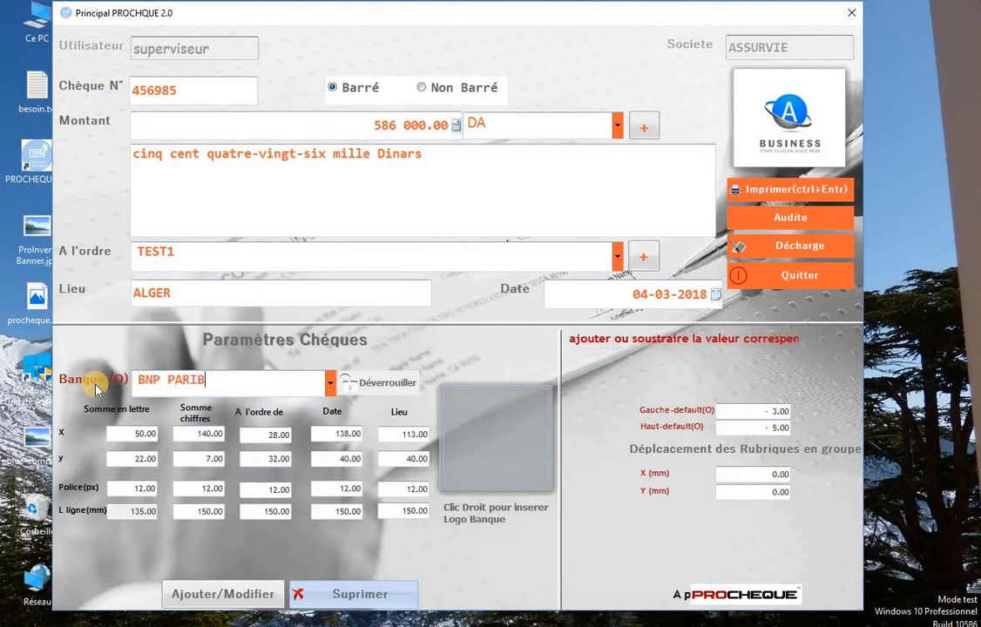
pyautogui.click(216, 593)
pyautogui.click(439, 372)
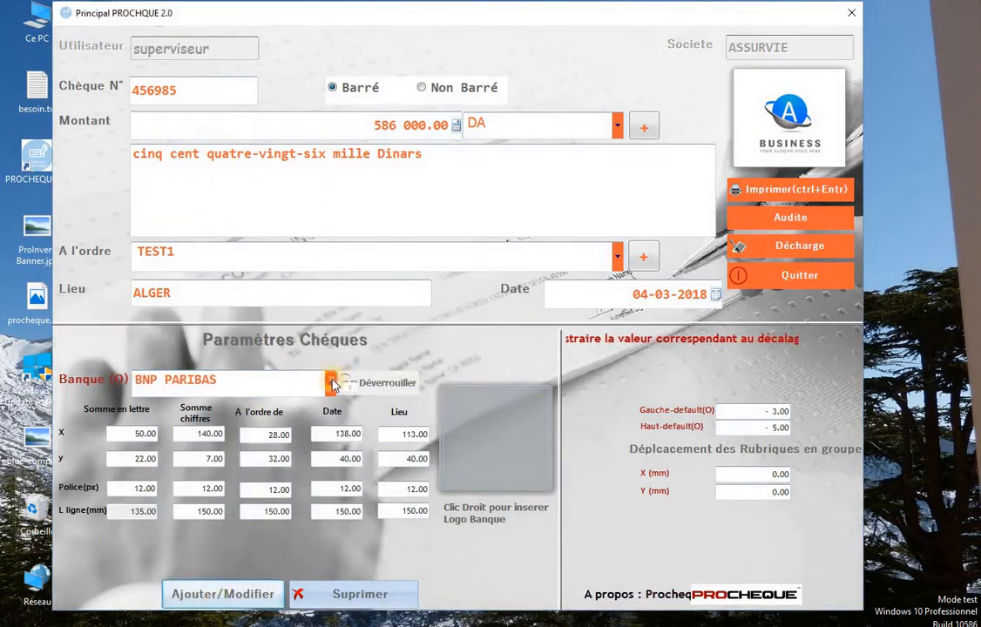
# Reload the BNP PARIBAS settings and unlock the Somme en lettre and amount-in-figures position fields.
pyautogui.click(331, 383)
pyautogui.click(234, 467)
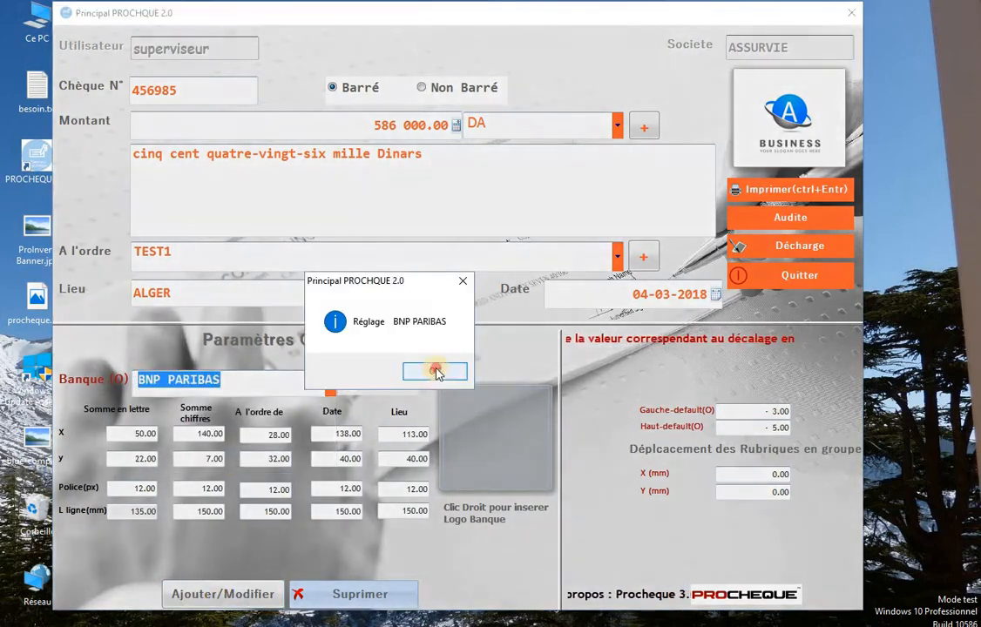
pyautogui.click(436, 370)
pyautogui.click(128, 436)
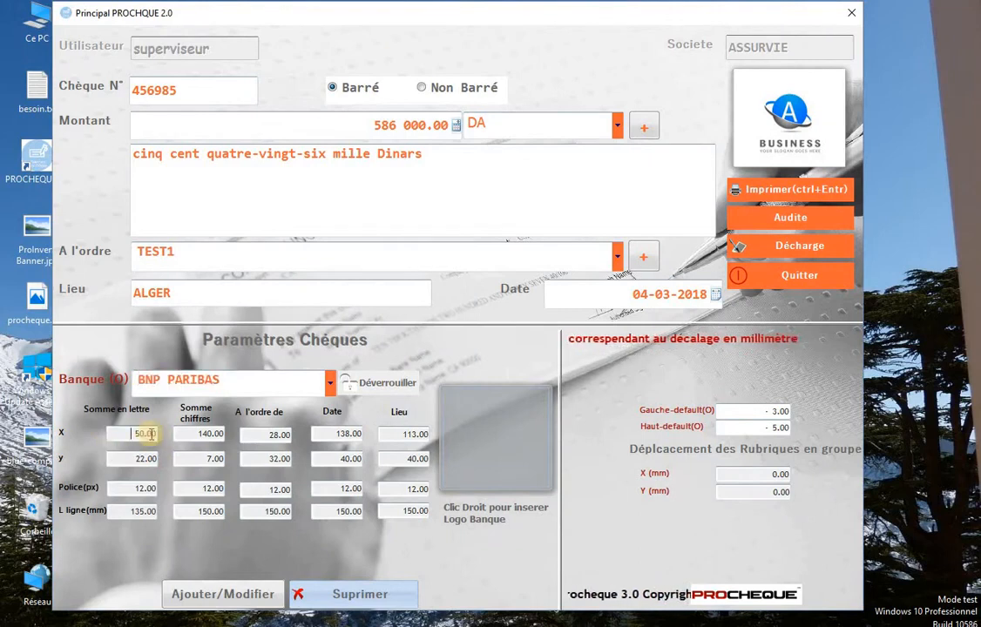
pyautogui.moveTo(132, 435); pyautogui.dragTo(183, 433)
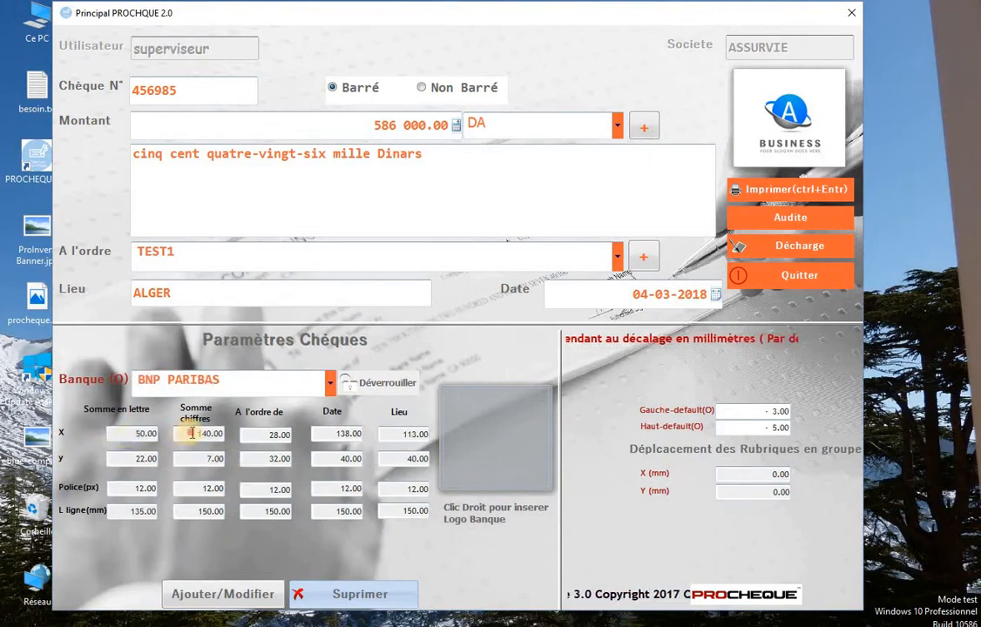
pyautogui.click(150, 437)
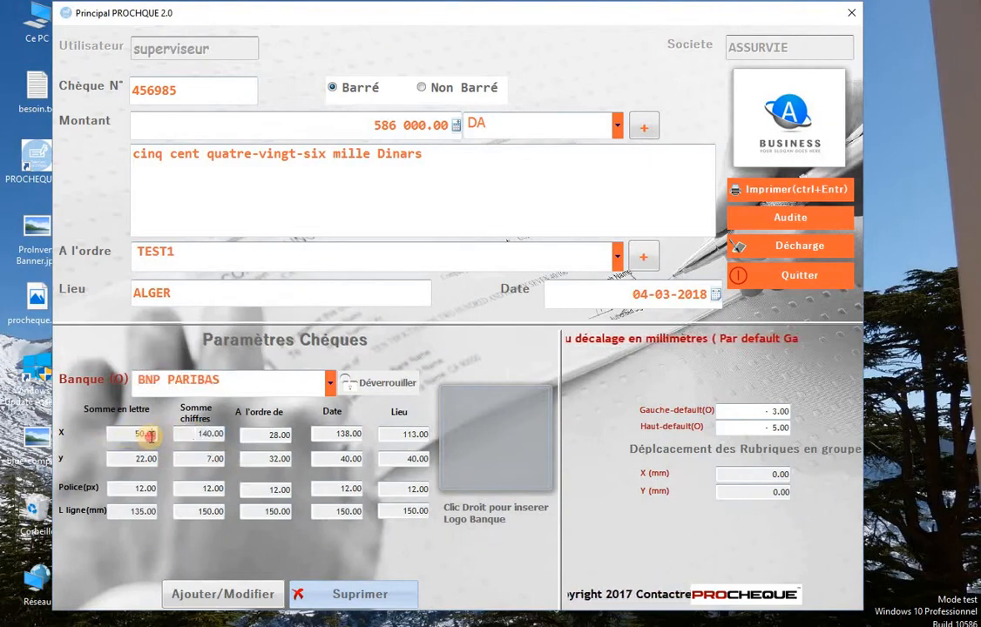
pyautogui.moveTo(145, 448); pyautogui.dragTo(142, 456)
pyautogui.click(141, 466)
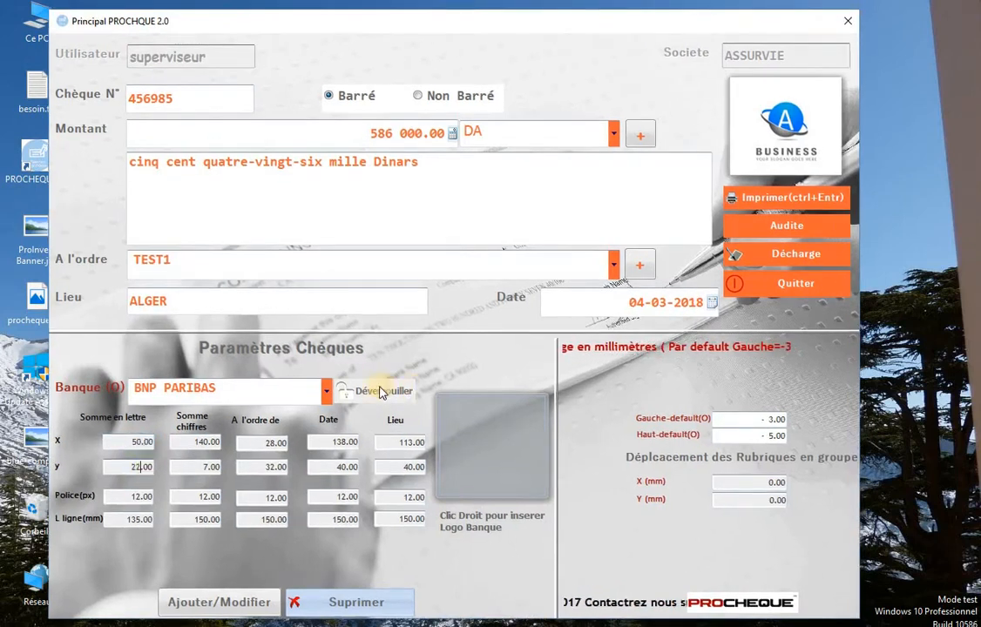
pyautogui.click(381, 392)
pyautogui.click(197, 441)
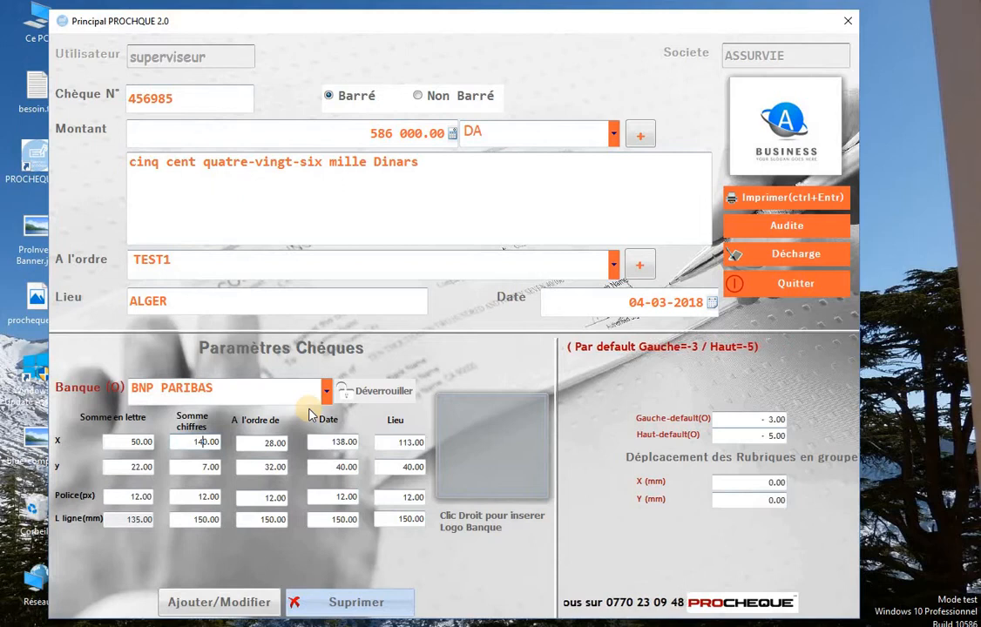
# Print the 586 000.00 DA cheque to TEST1, confirming with Oui, then close the preview.
pyautogui.click(776, 200)
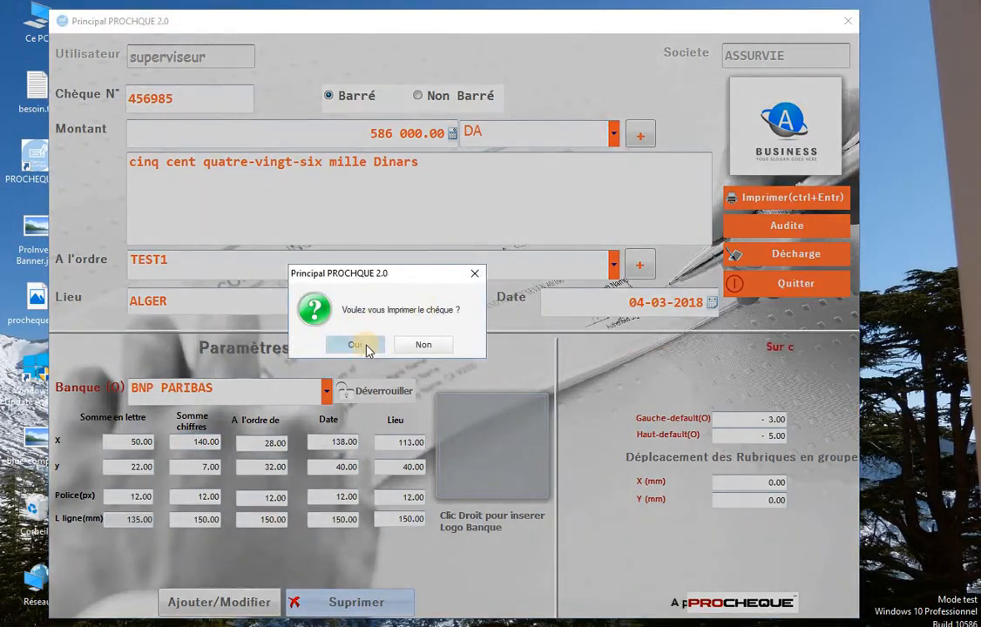
pyautogui.click(358, 345)
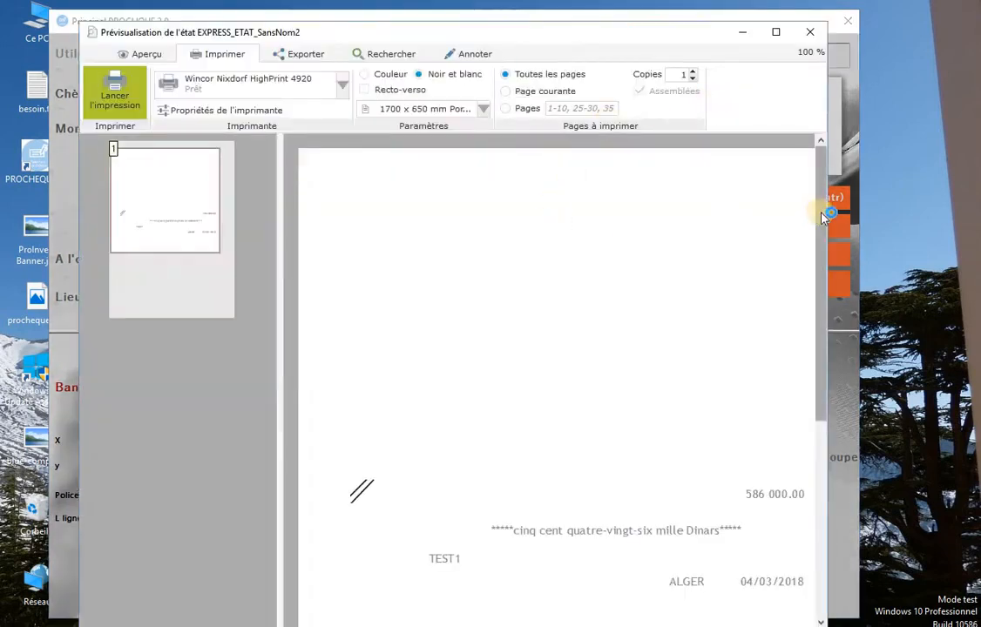
pyautogui.moveTo(822, 212); pyautogui.dragTo(806, 259)
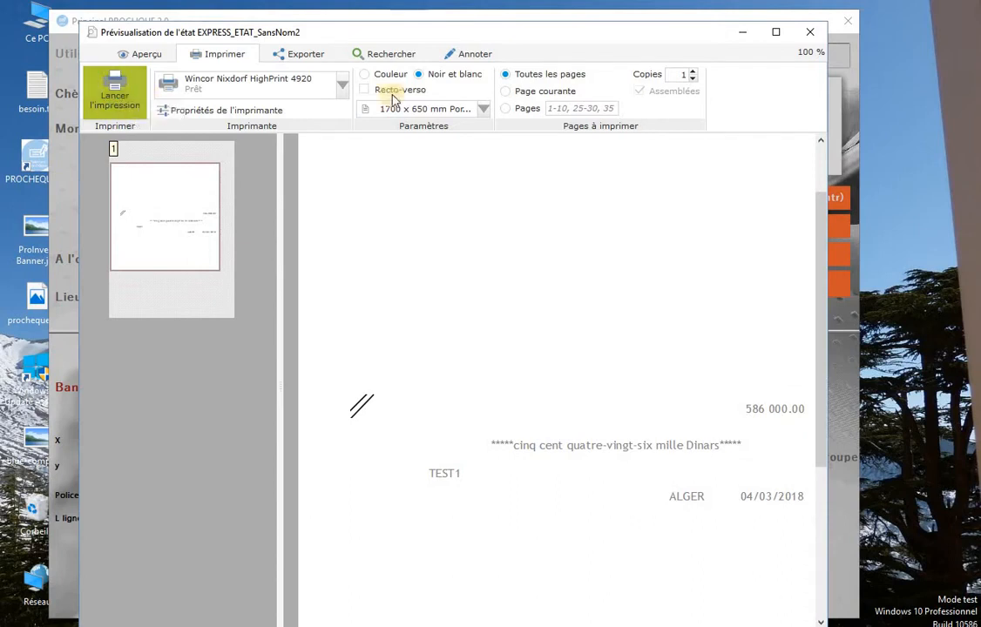
pyautogui.click(807, 35)
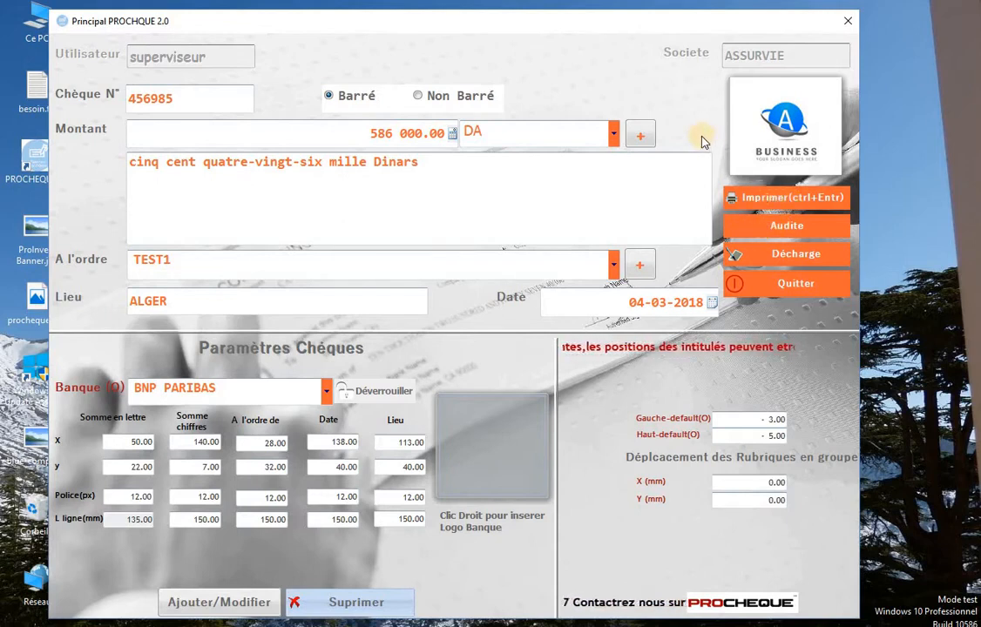
# Open the Audite history and switch between the two issued cheque records.
pyautogui.click(786, 231)
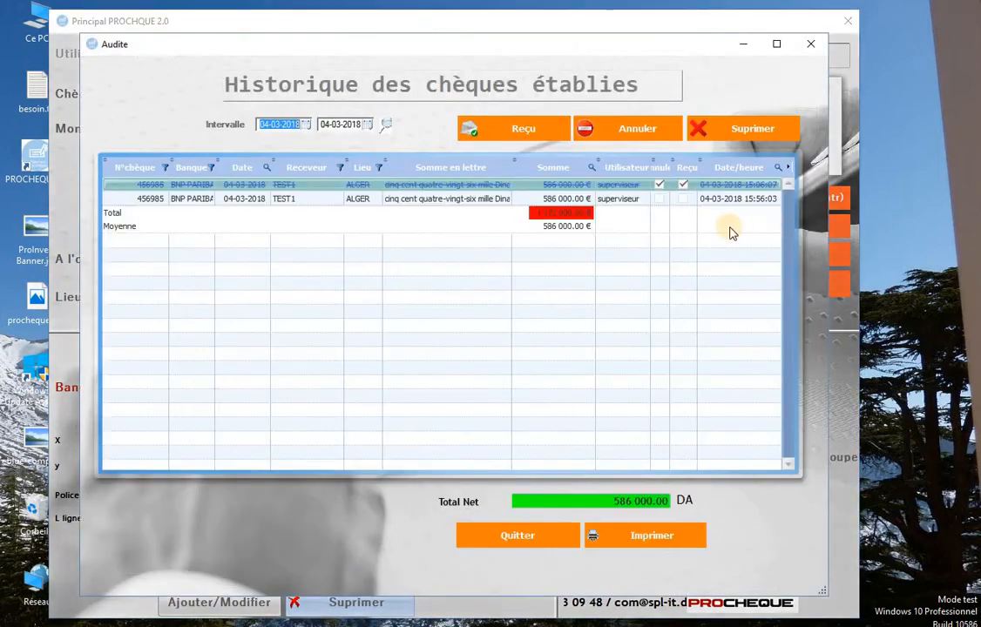
pyautogui.click(467, 198)
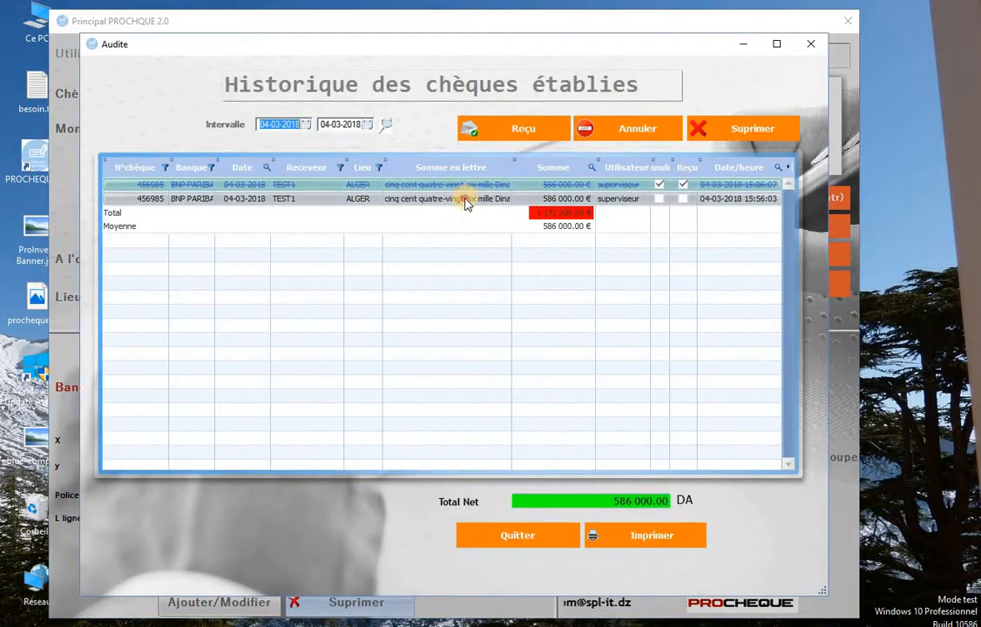
pyautogui.click(468, 187)
pyautogui.click(463, 198)
pyautogui.click(470, 185)
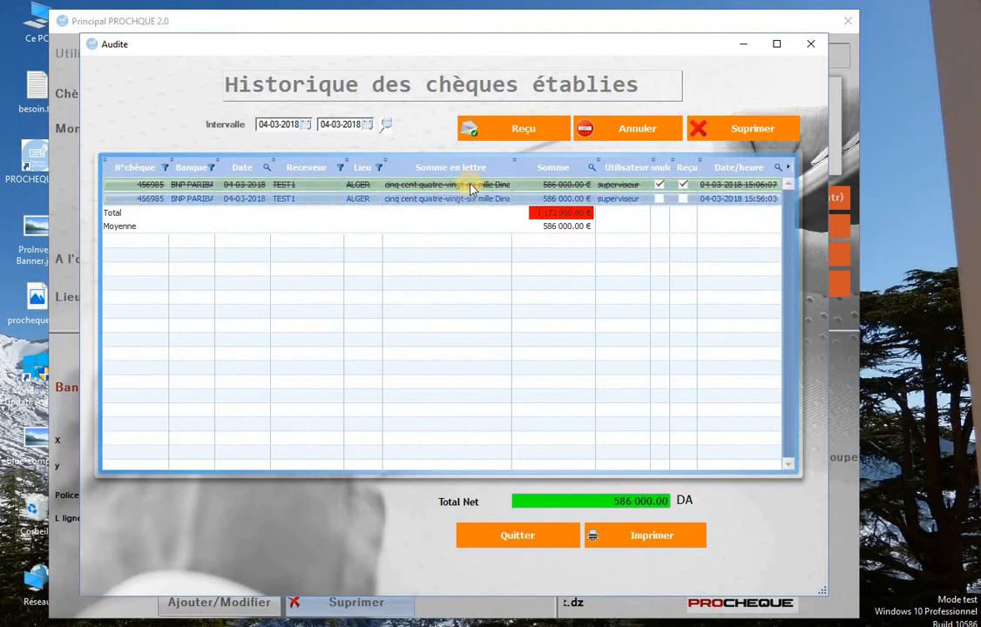
pyautogui.click(467, 199)
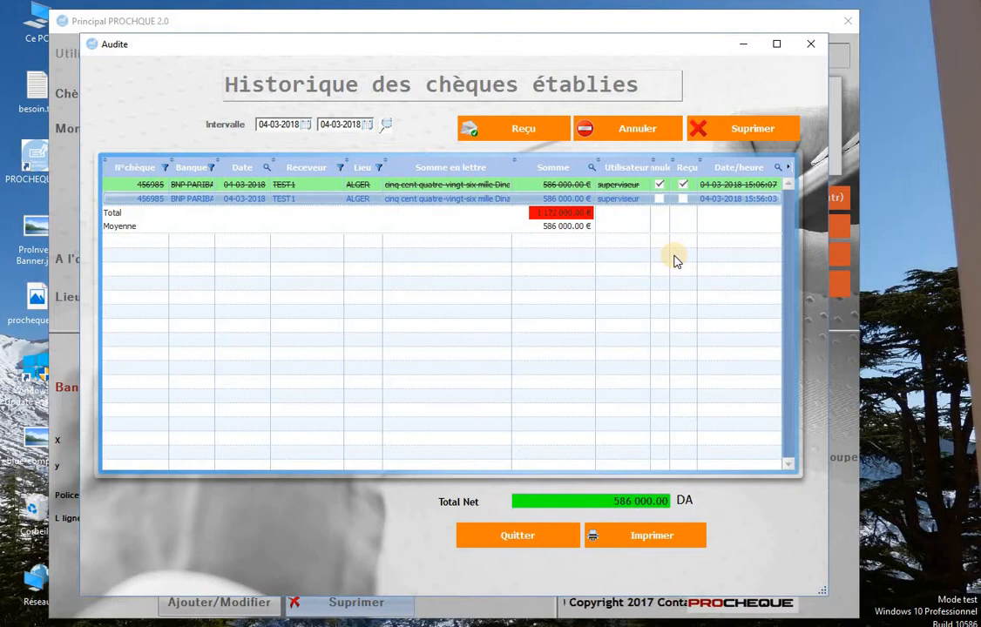
# Check the history's start and end dates, then preview the Chéque Etablies report.
pyautogui.click(305, 128)
pyautogui.click(325, 124)
pyautogui.click(368, 127)
pyautogui.click(428, 143)
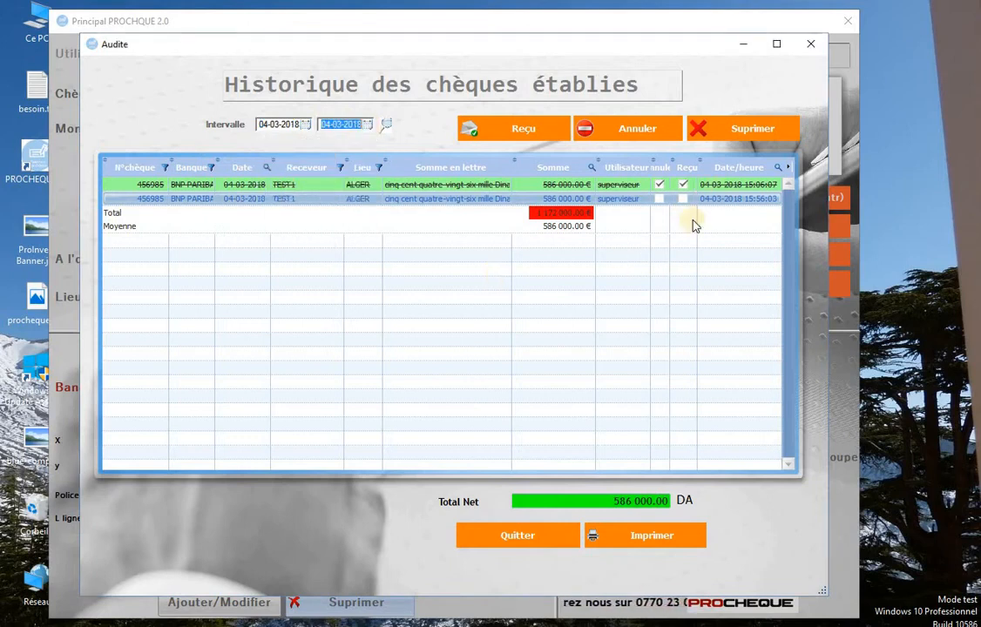
pyautogui.click(642, 537)
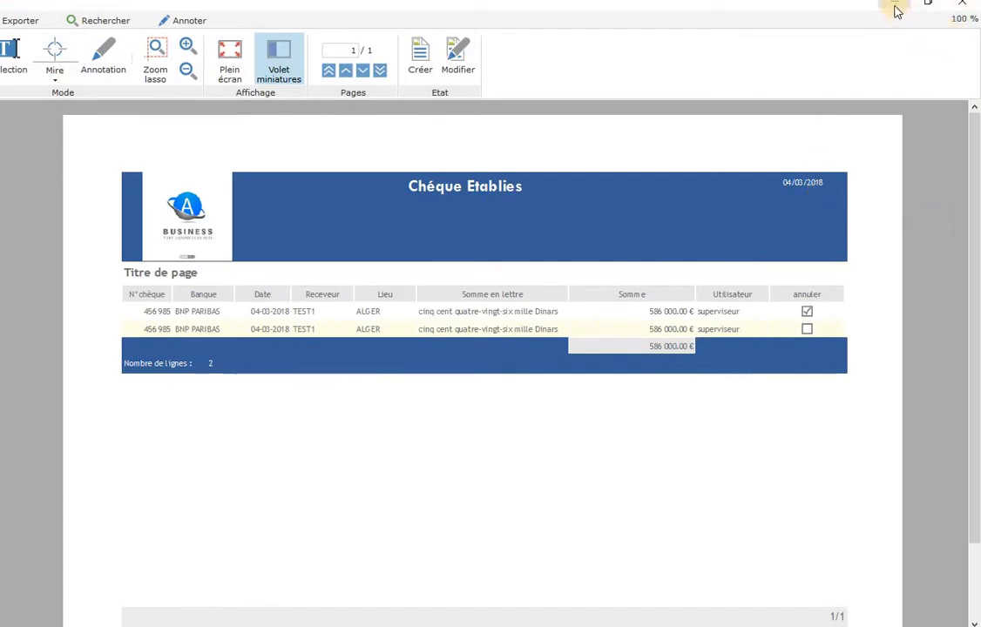
# Close the Chéque Etablies report preview showing the two 456985 cheques.
pyautogui.click(969, 7)
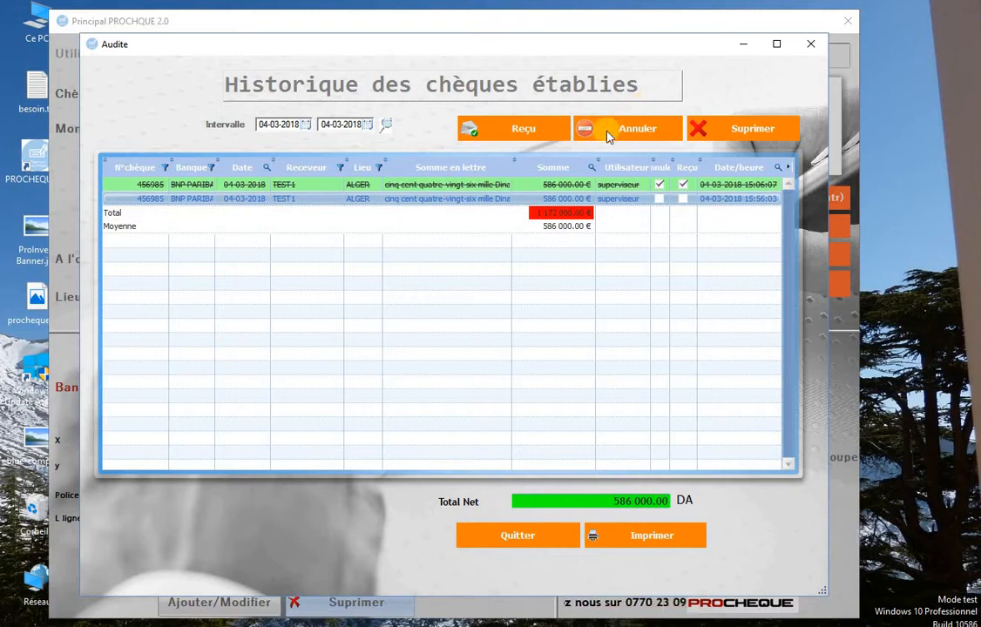
# Review the cancelled and active cheque rows and the Total Net value, then Quitter the history.
pyautogui.click(591, 186)
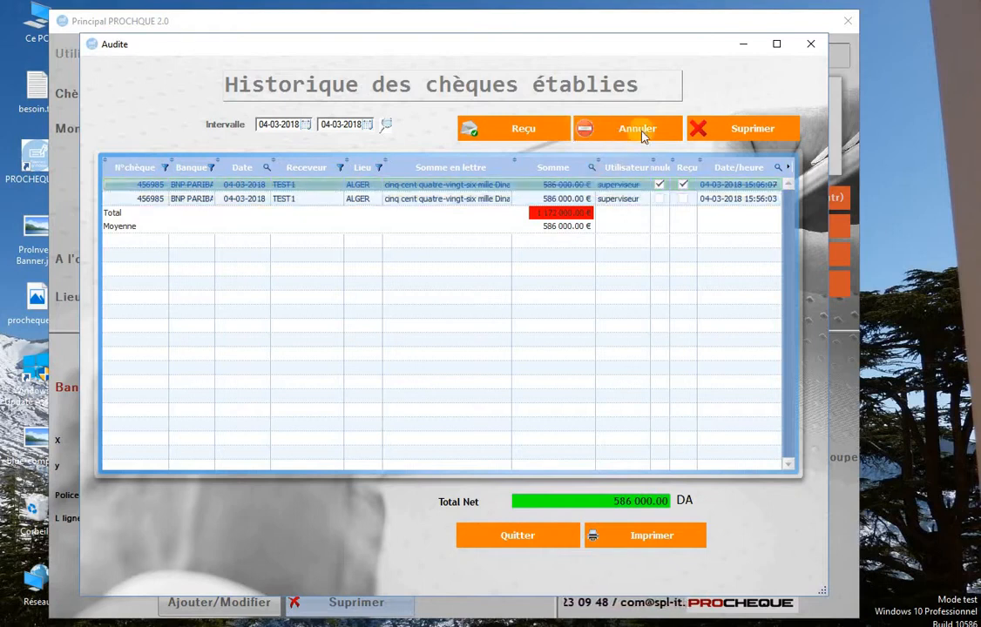
pyautogui.click(578, 199)
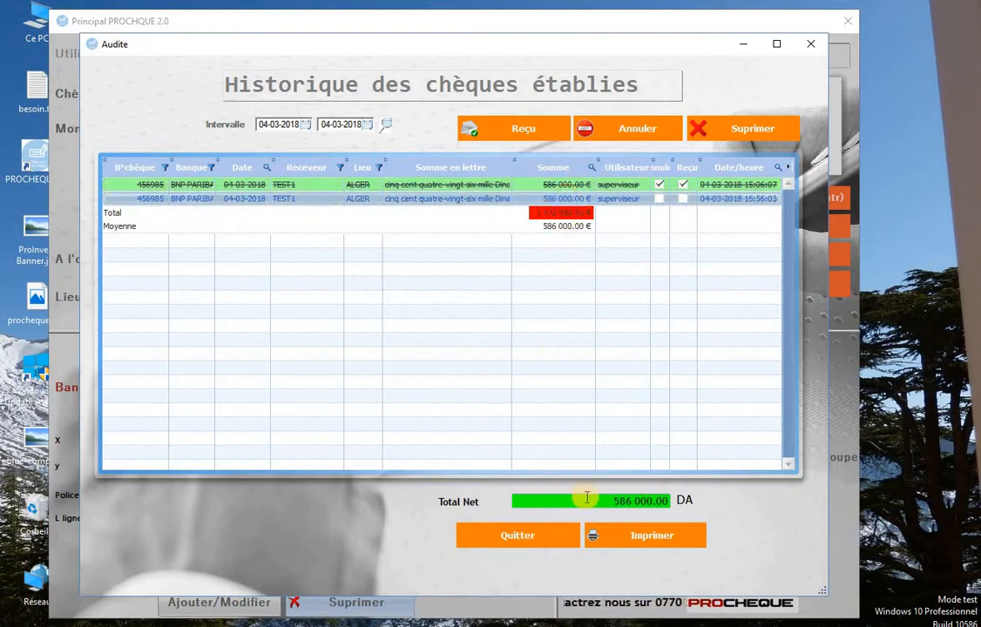
pyautogui.moveTo(665, 501); pyautogui.dragTo(610, 499)
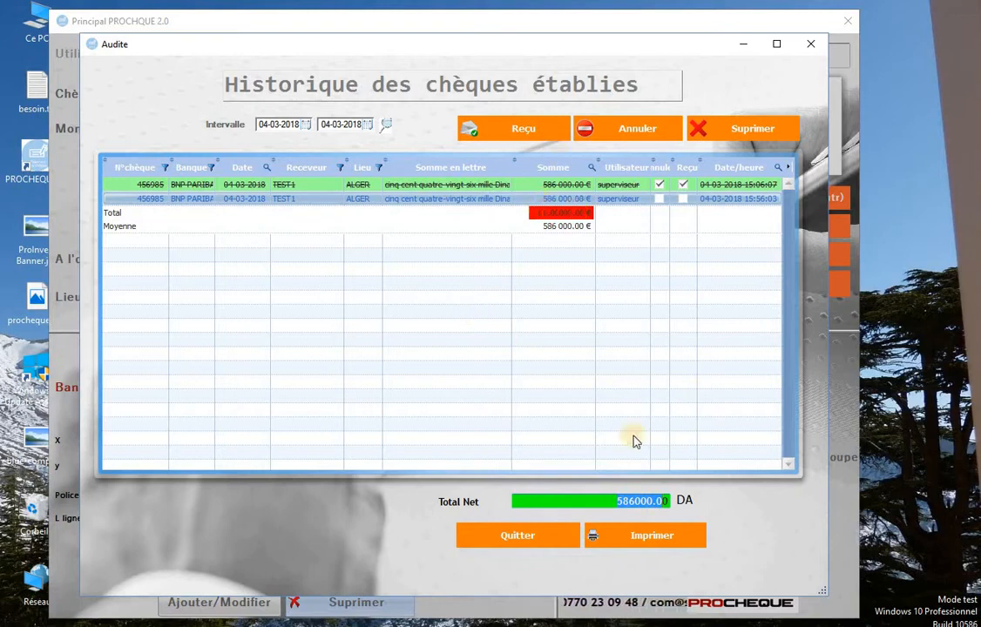
pyautogui.moveTo(602, 503); pyautogui.dragTo(671, 503)
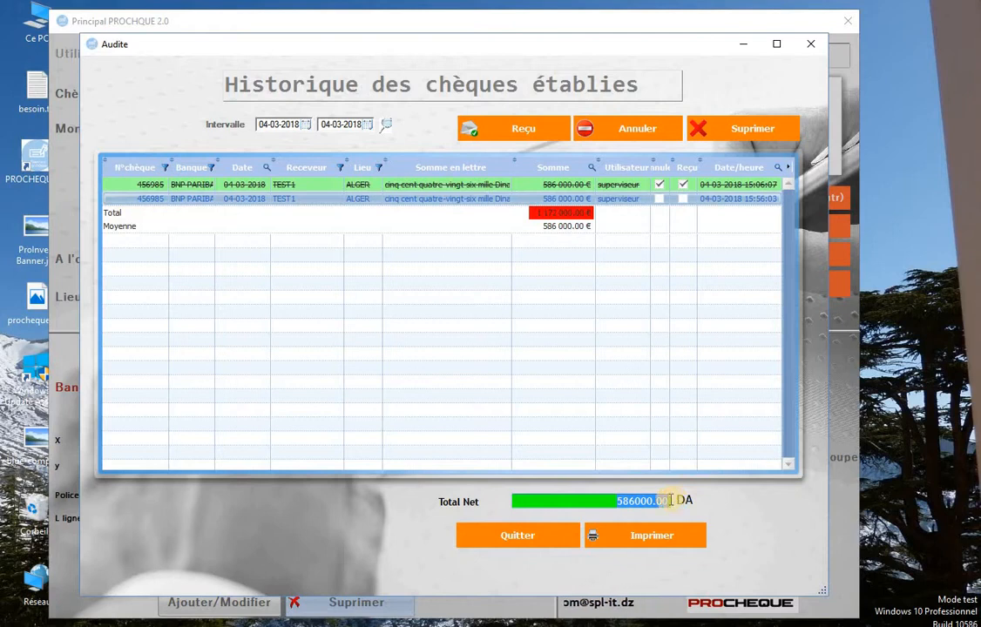
pyautogui.click(623, 503)
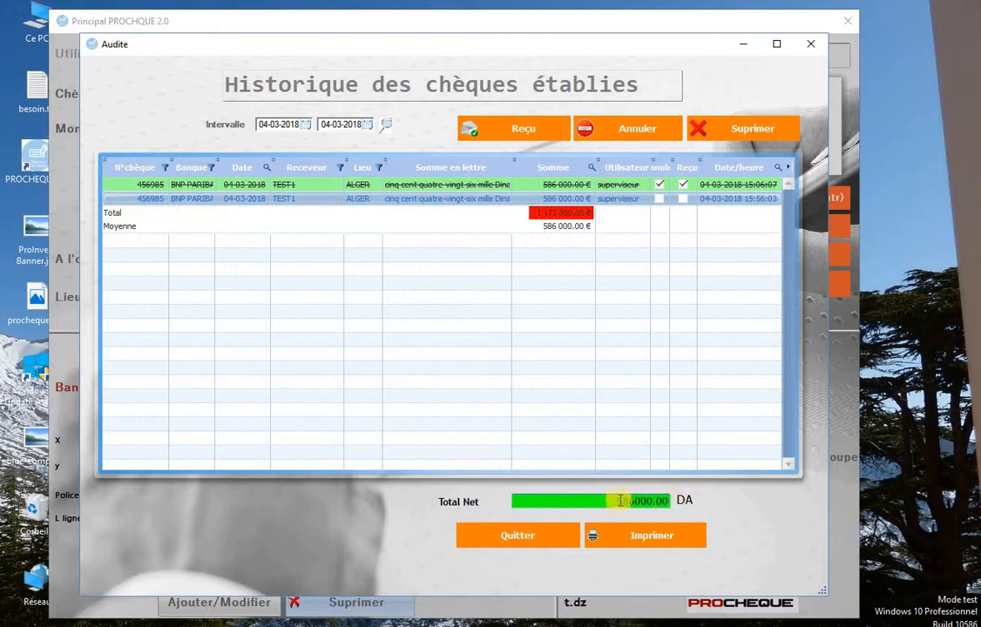
pyautogui.click(533, 537)
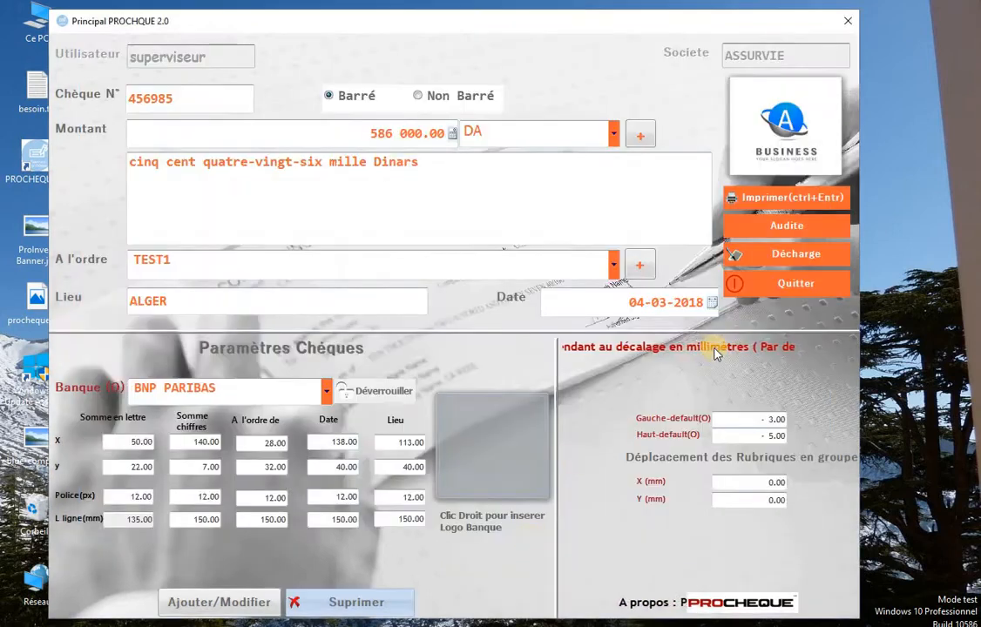
# Generate the Décharge preview for cheque 456985 to TEST1.
pyautogui.click(787, 253)
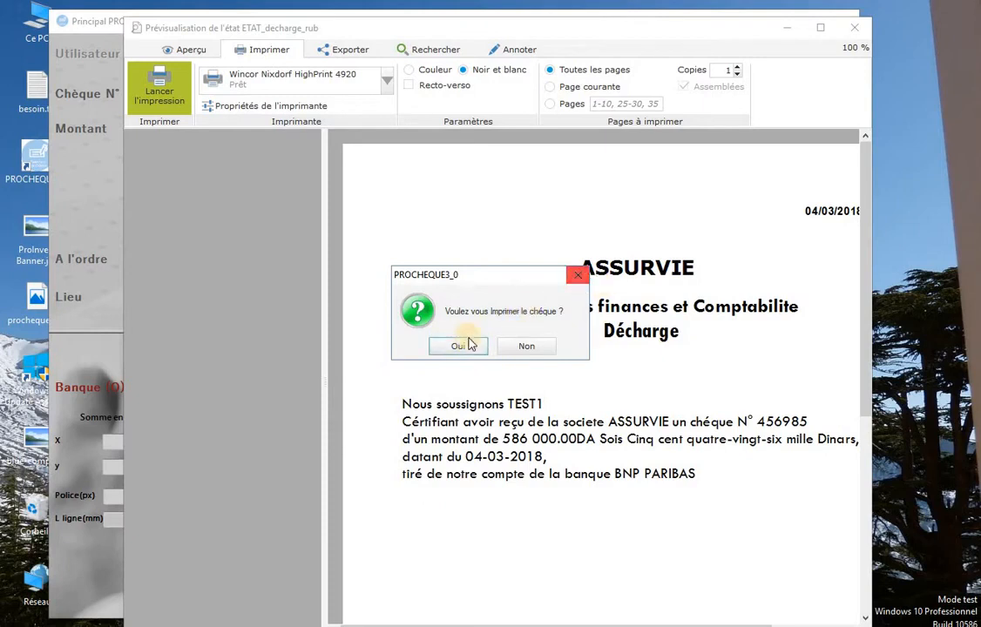
# Confirm printing the discharge, widen and scroll its preview, then close it.
pyautogui.click(462, 346)
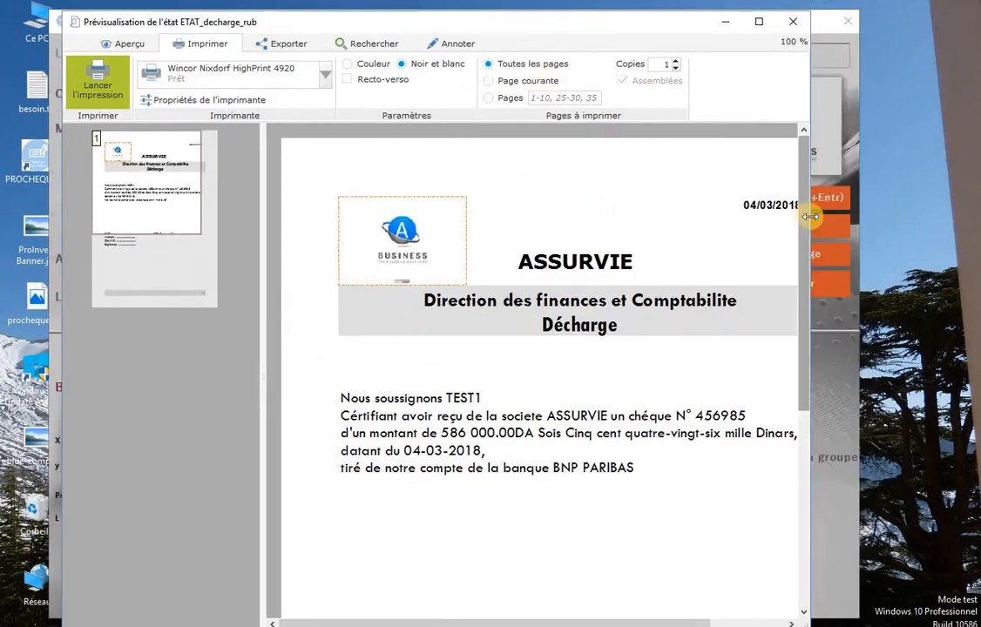
pyautogui.moveTo(810, 216); pyautogui.dragTo(976, 216)
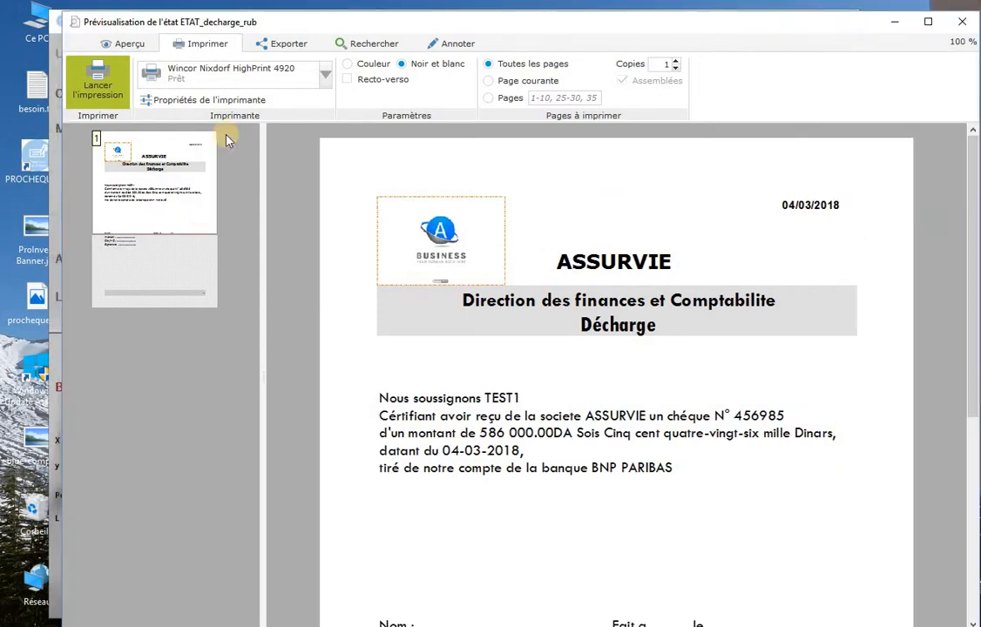
pyautogui.moveTo(976, 296)
pyautogui.mouseDown()
pyautogui.moveTo(975, 453)
pyautogui.moveTo(975, 318)
pyautogui.mouseUp()
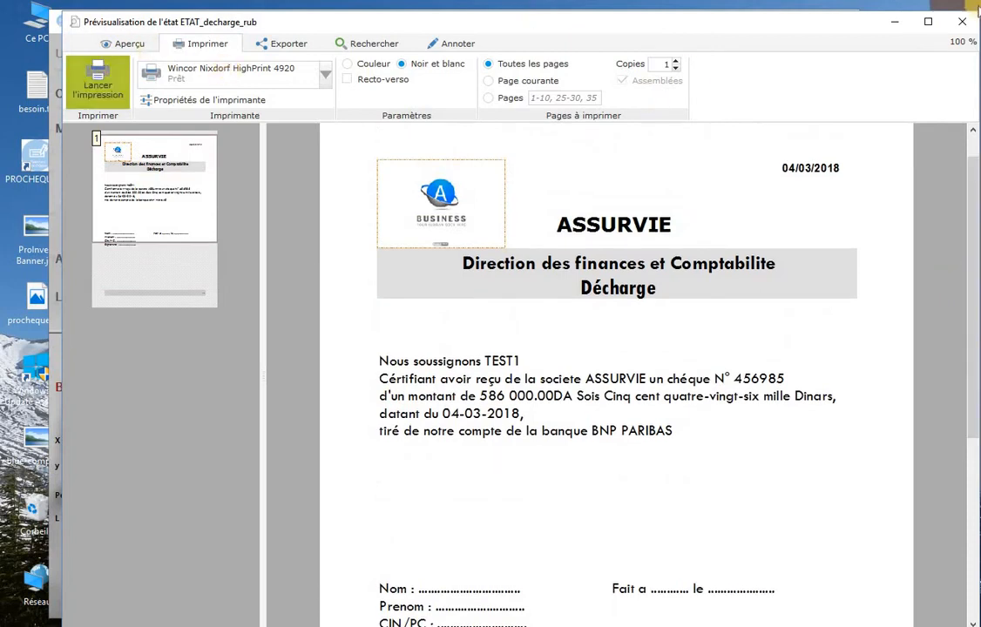
pyautogui.click(960, 21)
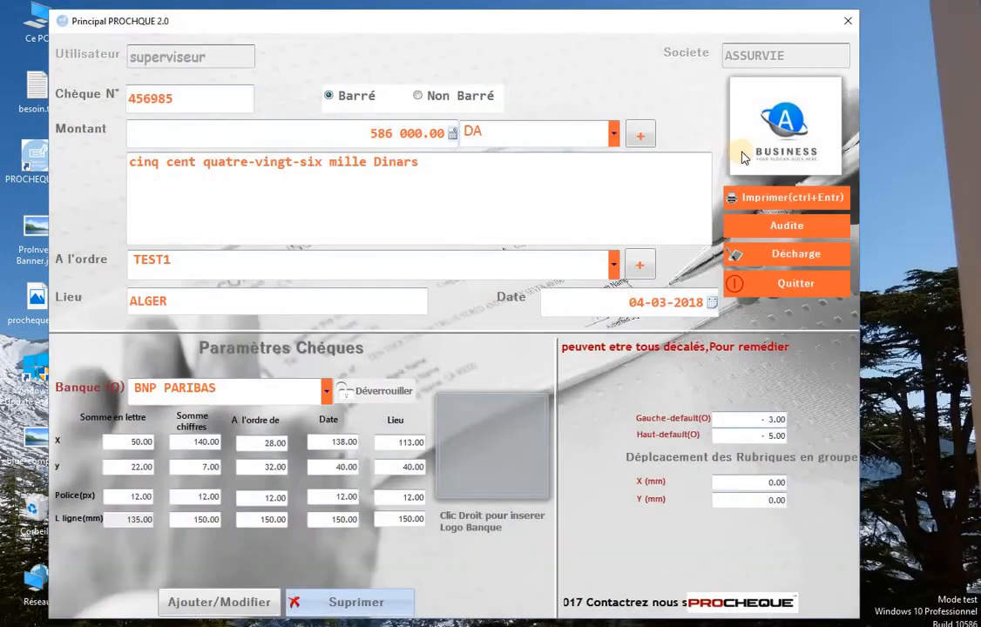
pyautogui.click(773, 228)
pyautogui.click(471, 199)
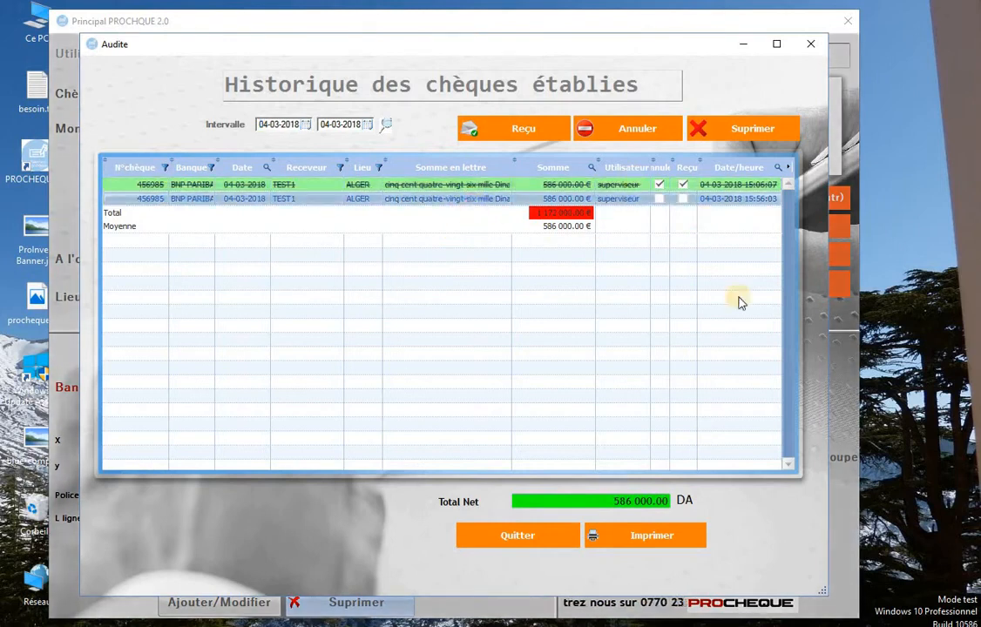
pyautogui.click(811, 46)
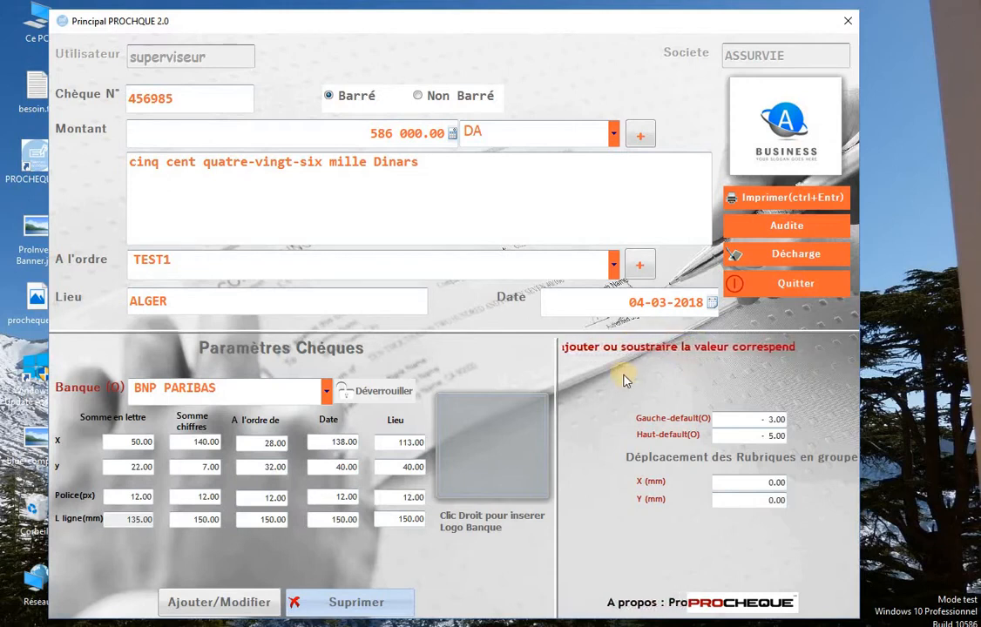
pyautogui.doubleClick(778, 420)
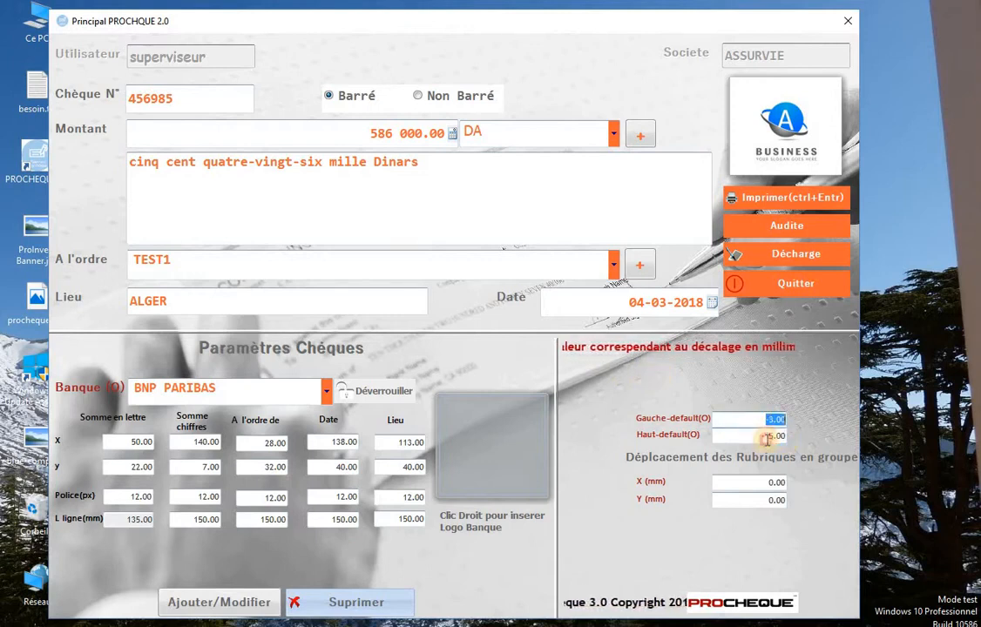
pyautogui.press('Tab')
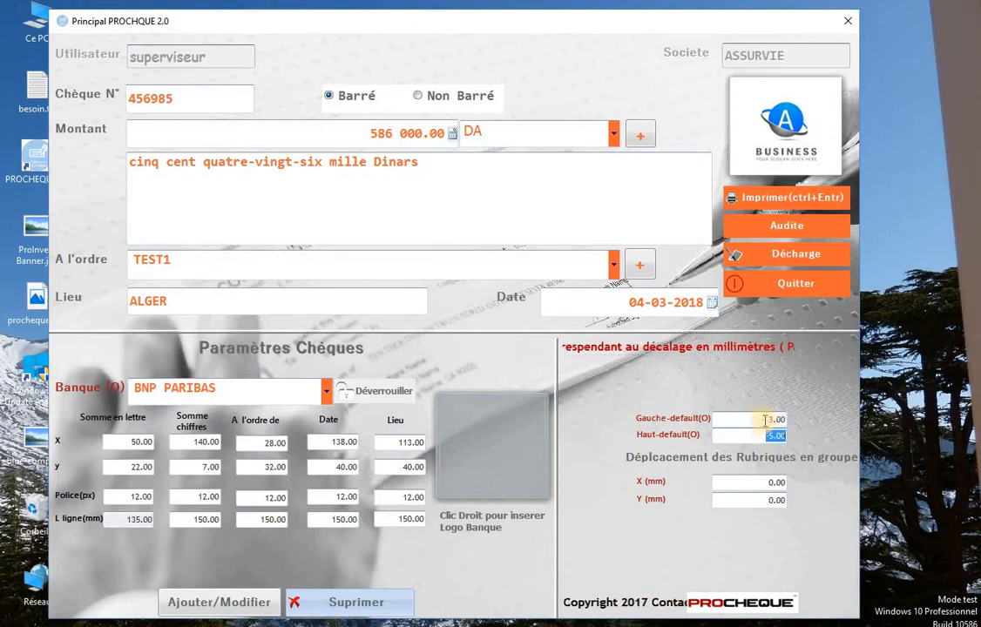
pyautogui.click(765, 421)
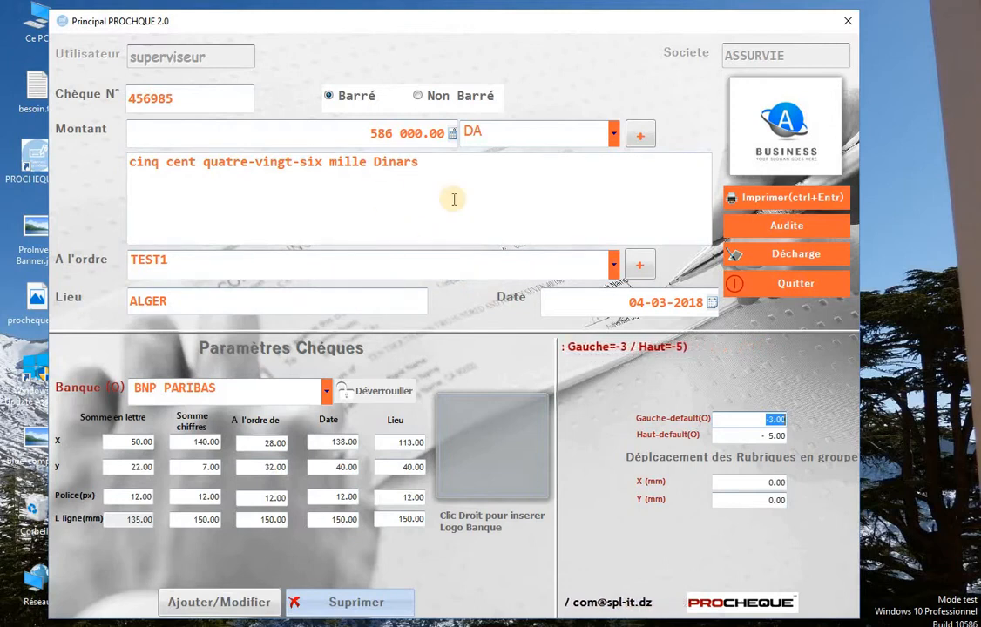
# Replace cheque number 456985 with 00001.
pyautogui.click(197, 100)
pyautogui.doubleClick(172, 96)
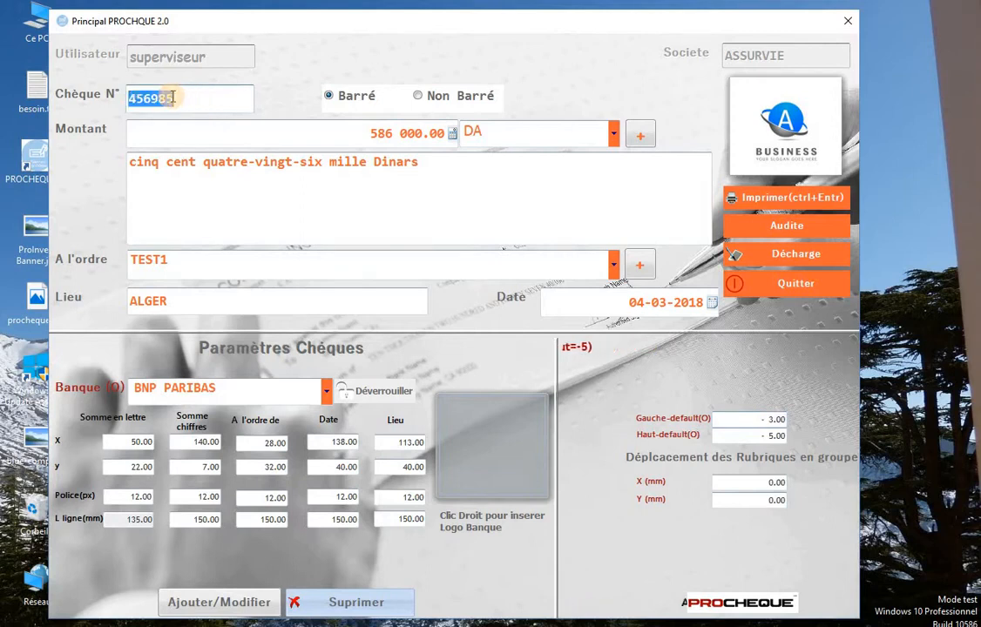
pyautogui.press('Tab')
pyautogui.click(166, 97)
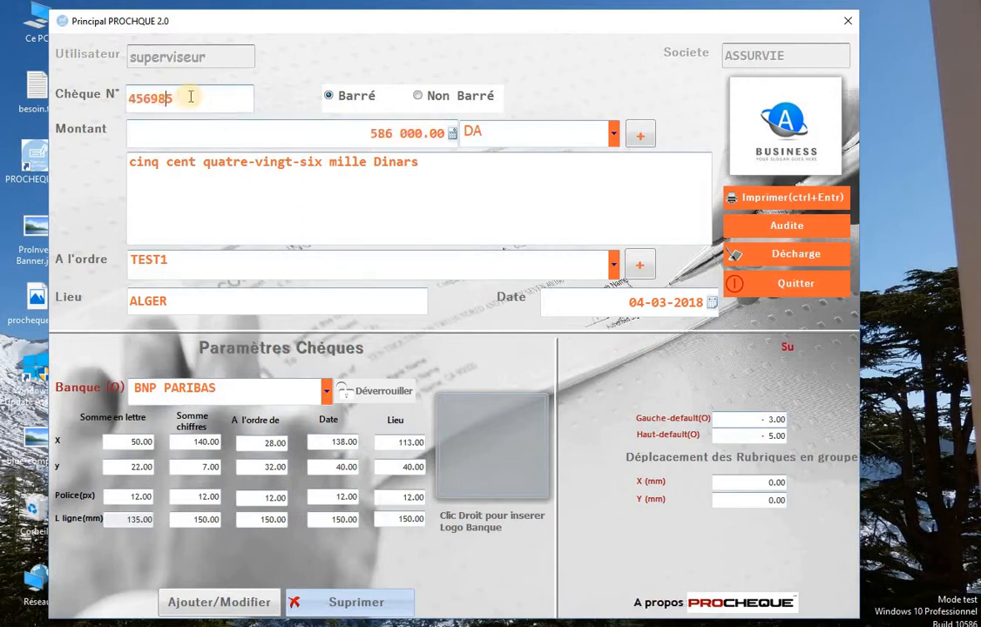
pyautogui.press('Tab')
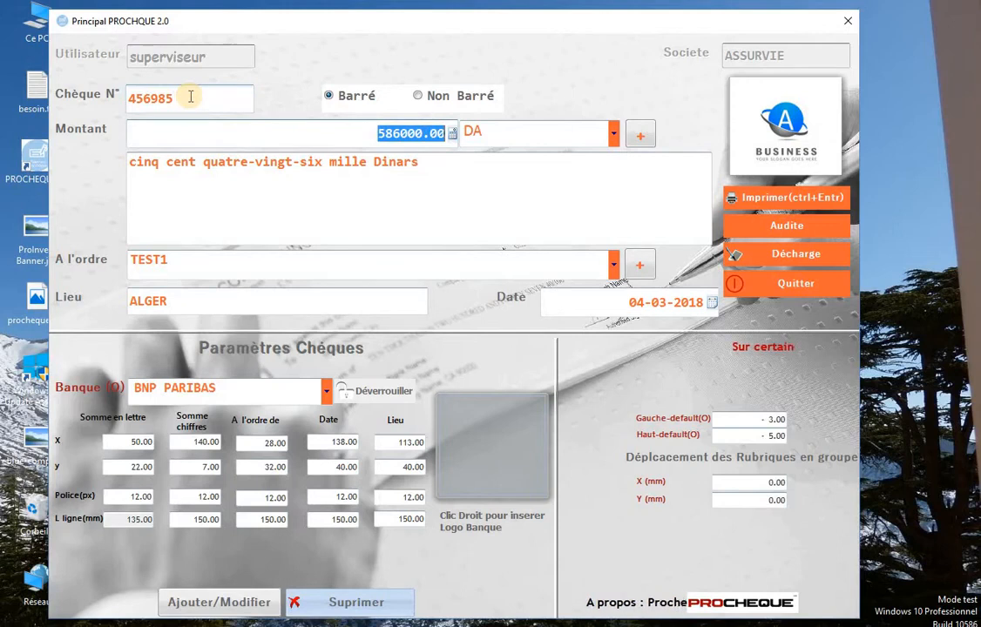
pyautogui.click(191, 97)
pyautogui.doubleClick(191, 97)
pyautogui.write('00')
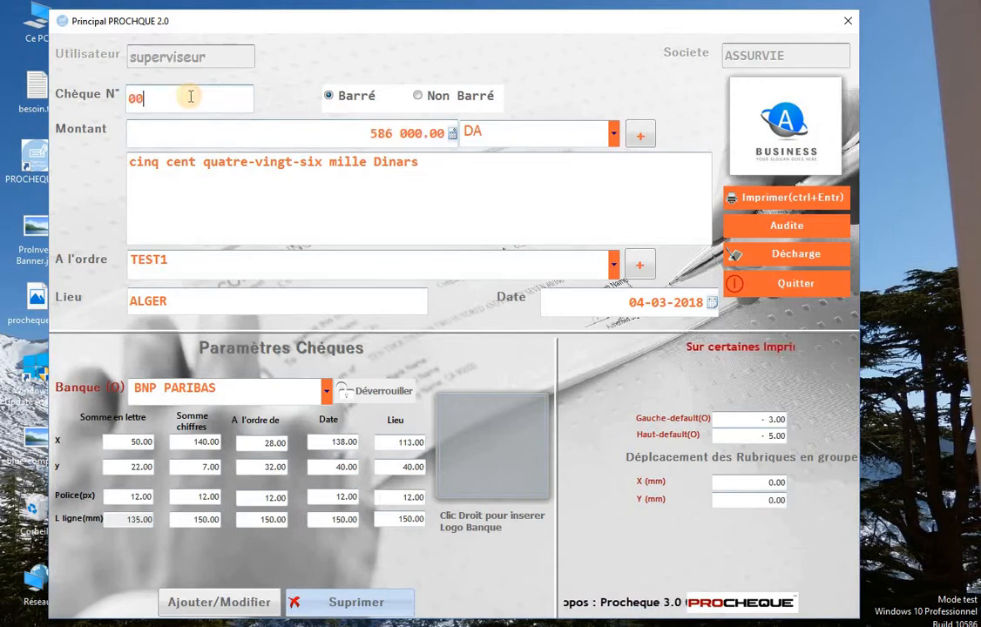
pyautogui.write('001')
pyautogui.press('Tab')
# Enter amount 54665, change the payee to TEST2, then overwrite the selected amount.
pyautogui.write('54665')
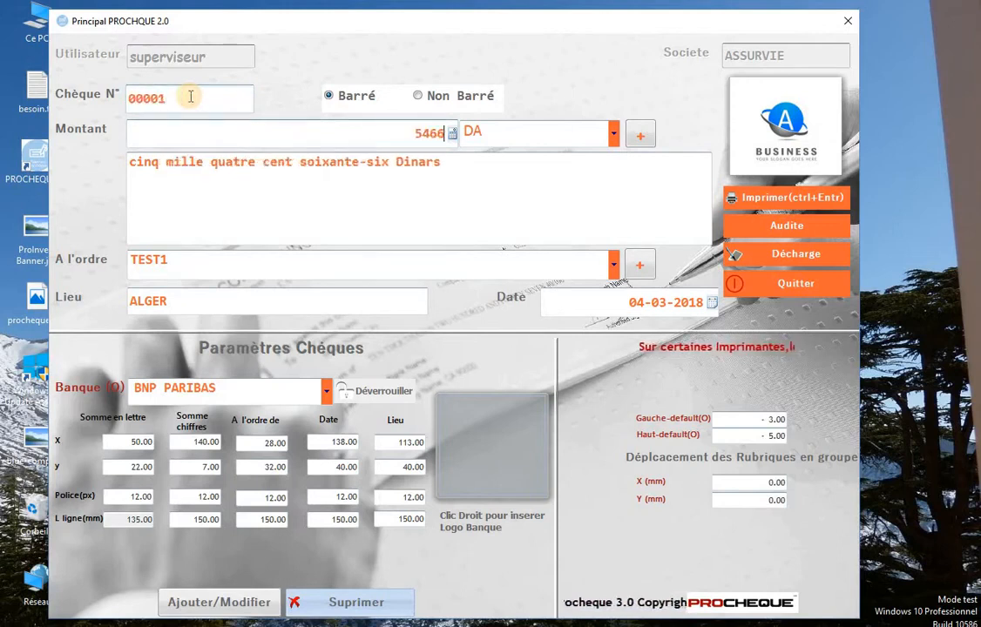
pyautogui.press('Tab')
pyautogui.press('Tab')
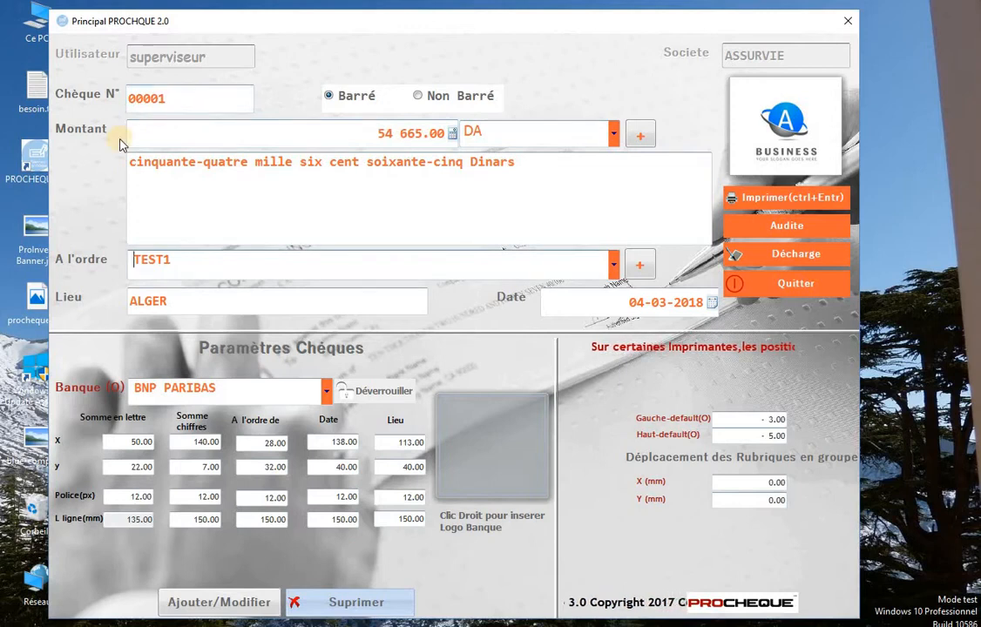
pyautogui.press('Delete')
pyautogui.press('Delete')
pyautogui.write('T')
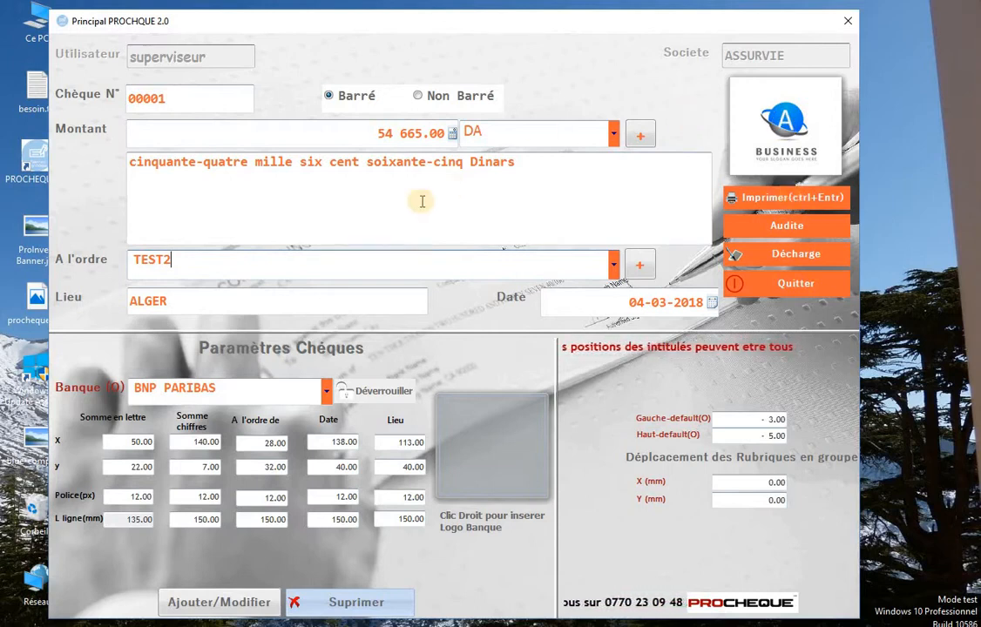
pyautogui.click(389, 133)
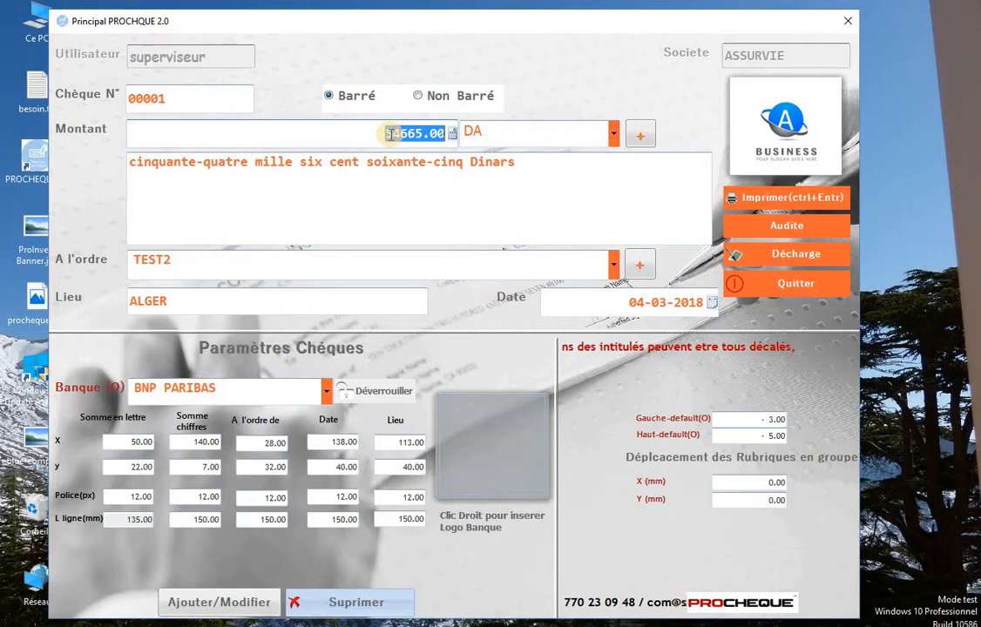
pyautogui.write('8')
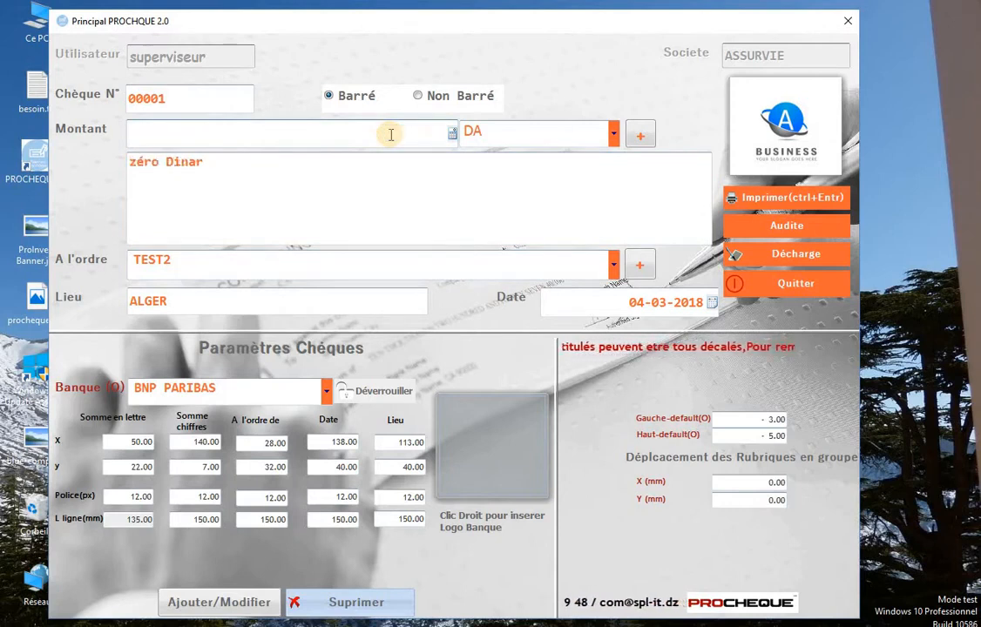
# Keep the cheque's existing date and set the place to ALGER.
pyautogui.click(714, 302)
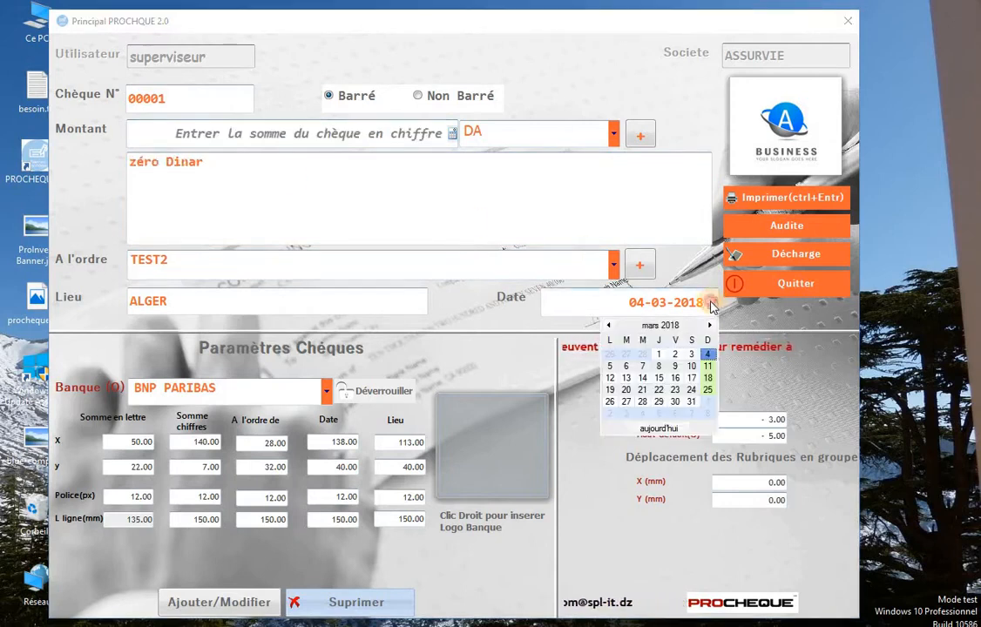
pyautogui.click(154, 298)
pyautogui.click(206, 306)
pyautogui.click(245, 304)
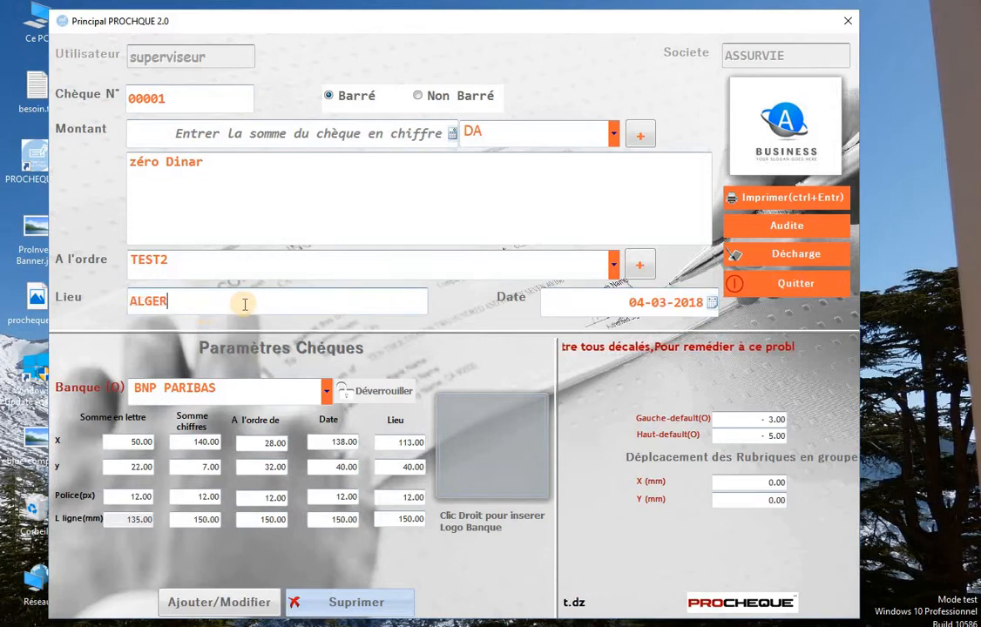
# Move from cheque number 00001 past the empty amount to payee TEST1 and the bank field.
pyautogui.click(181, 93)
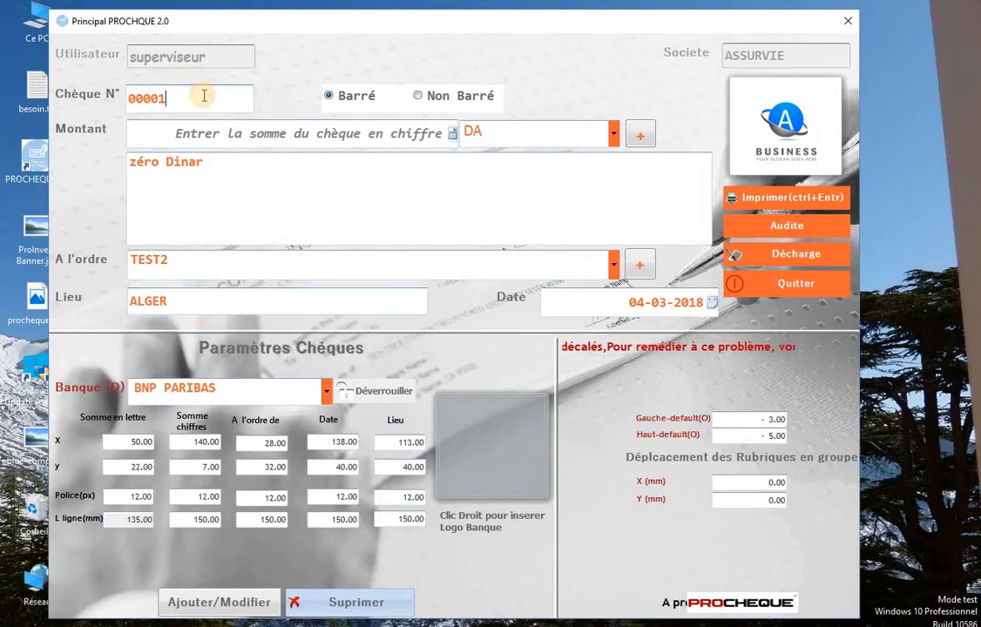
pyautogui.press('Tab')
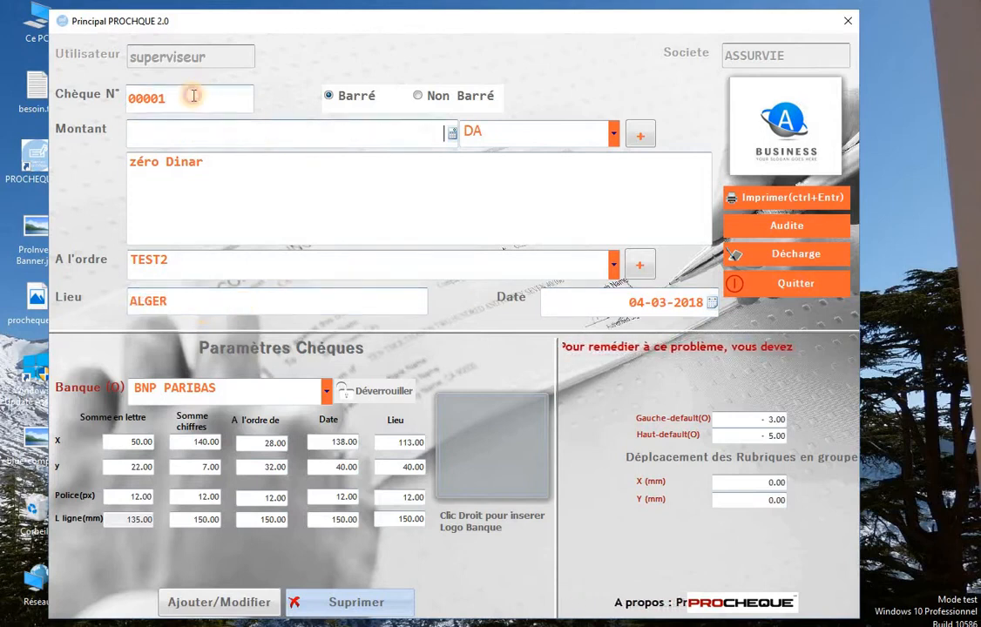
pyautogui.doubleClick(193, 96)
pyautogui.press('Tab')
pyautogui.click(193, 96)
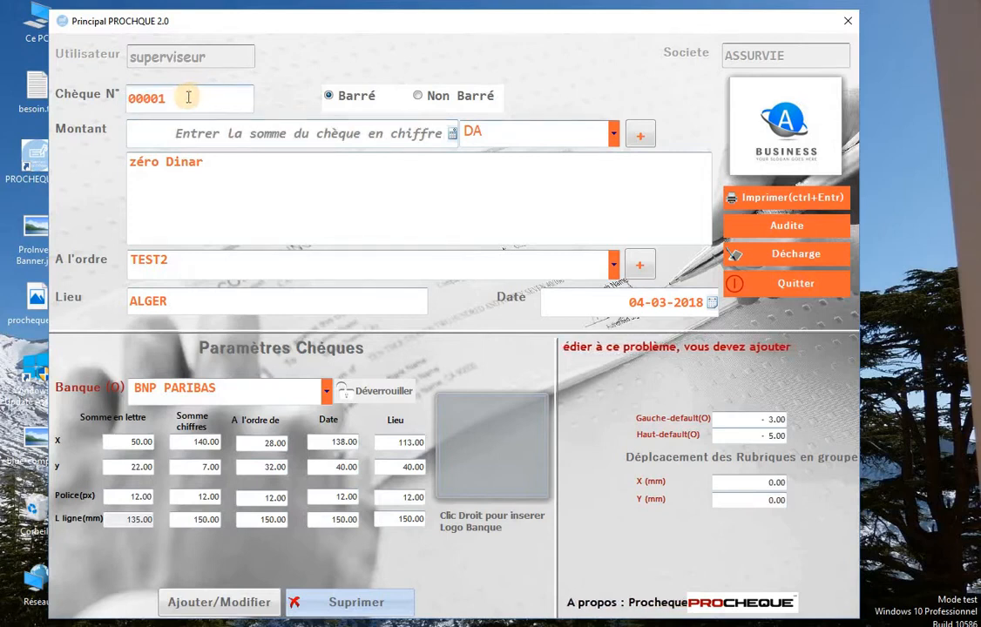
pyautogui.click(161, 98)
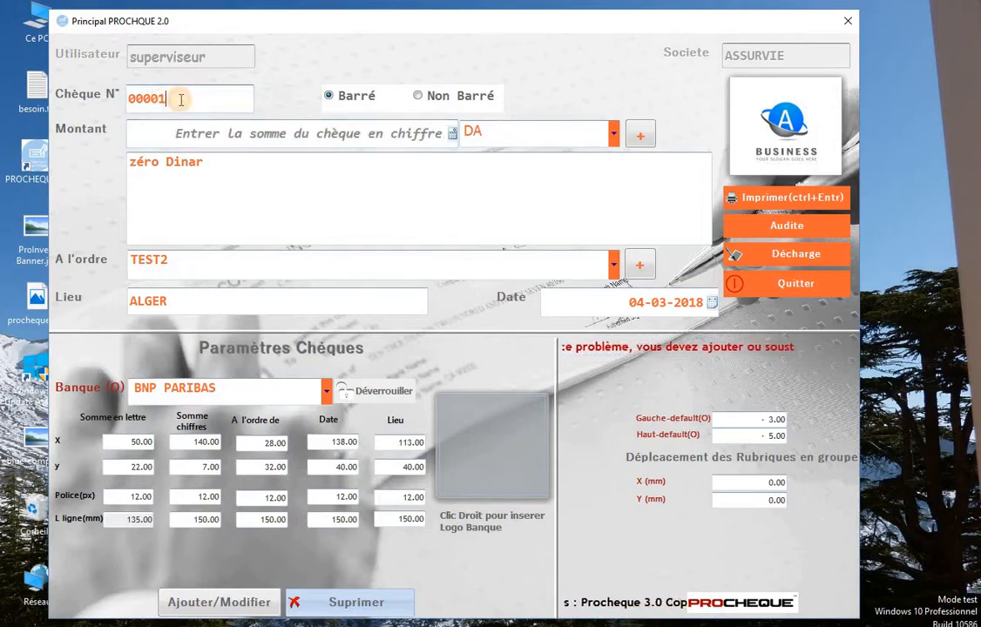
pyautogui.press('Tab')
pyautogui.press('Tab')
pyautogui.press('Tab')
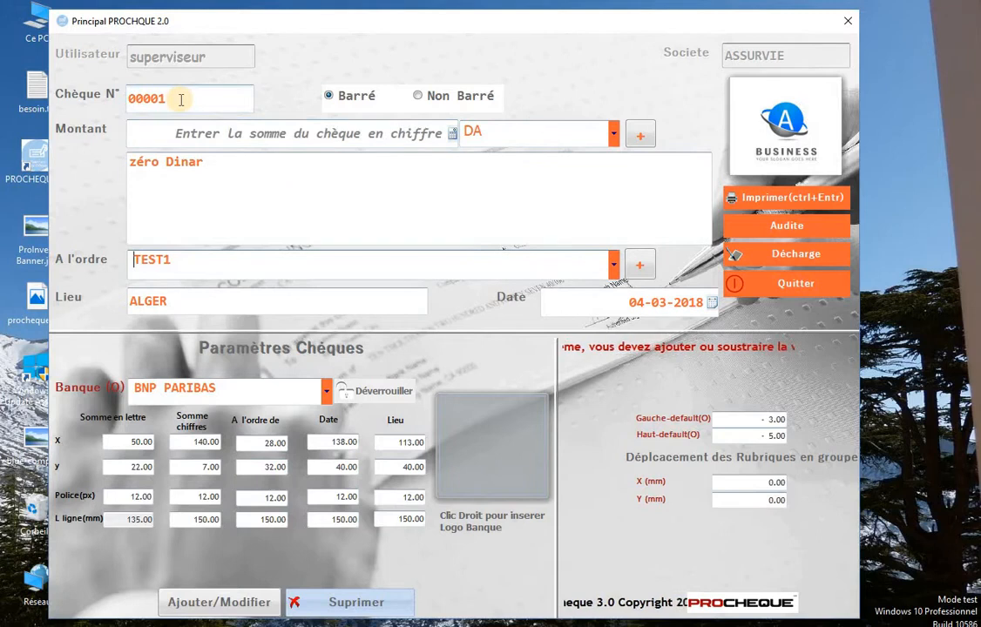
pyautogui.press('Tab')
pyautogui.press('Tab')
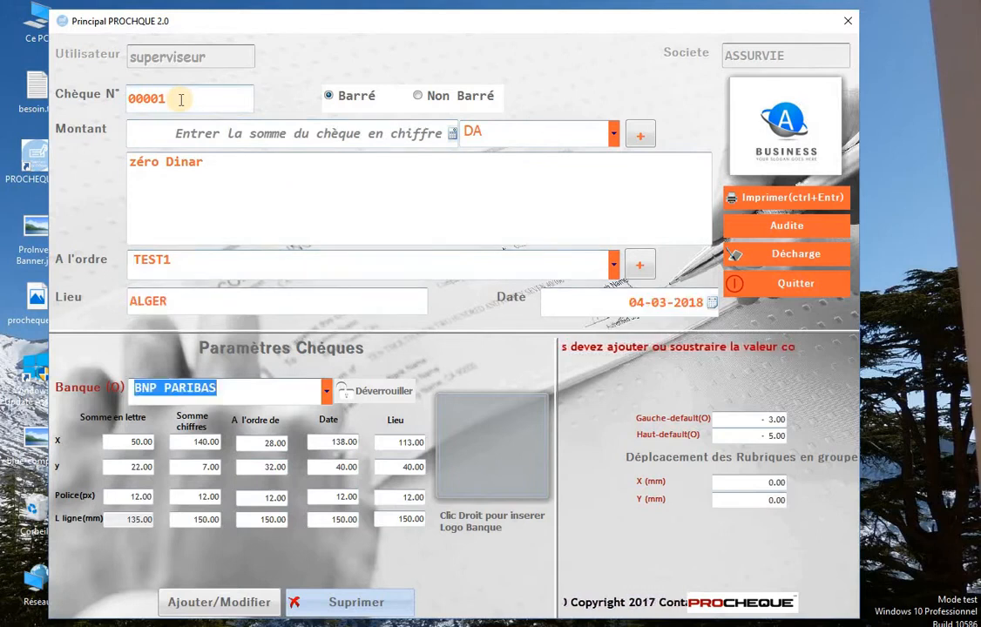
pyautogui.click(181, 100)
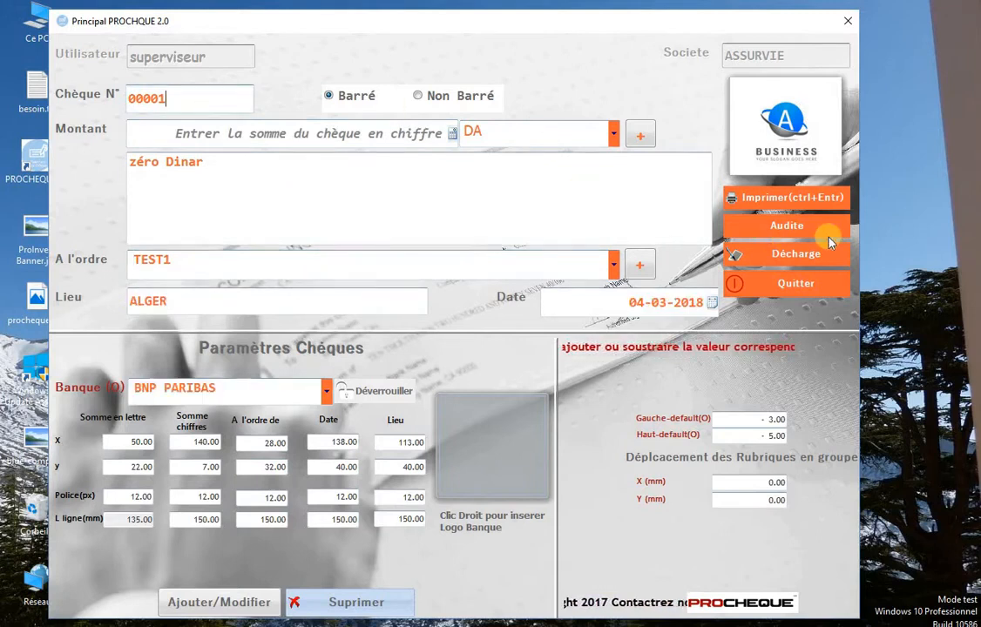